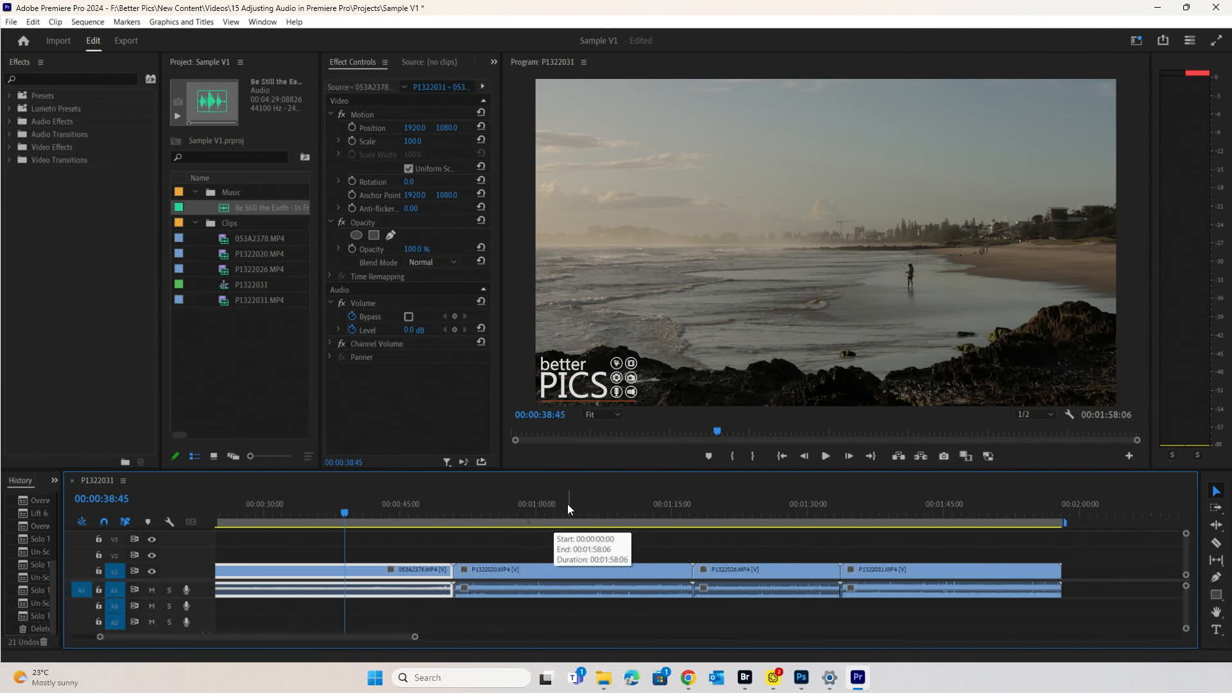
- Step through the four clips' start points, then save the project
click(549, 512)
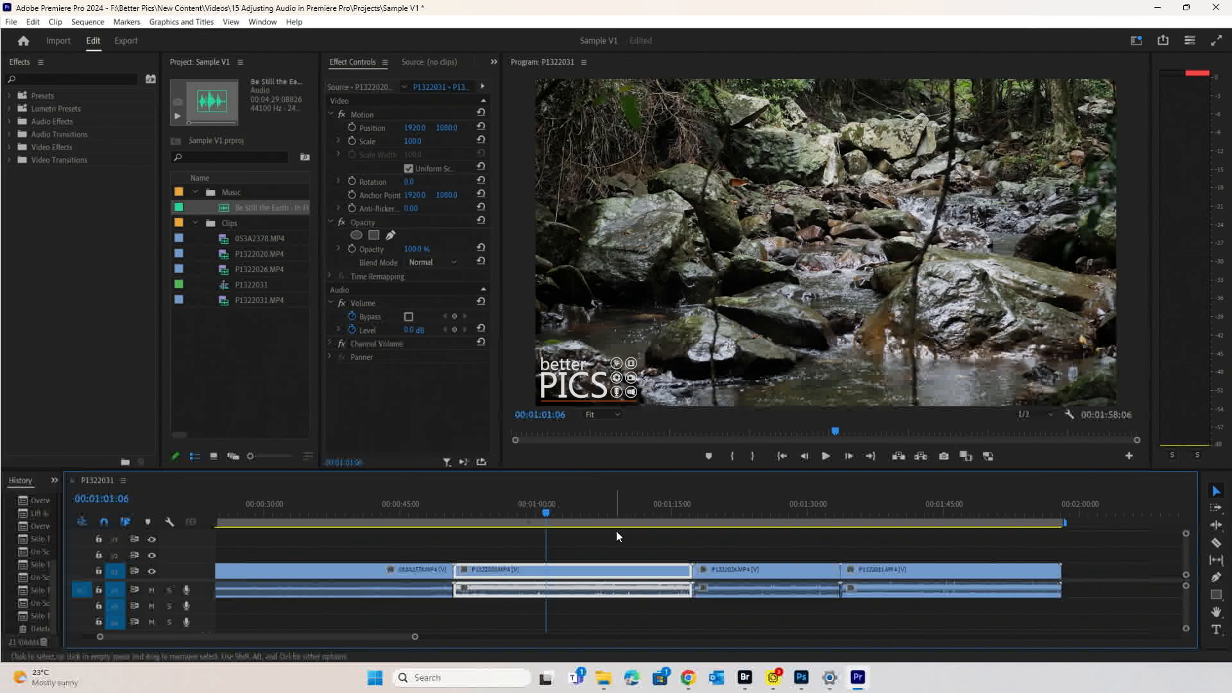
click(741, 507)
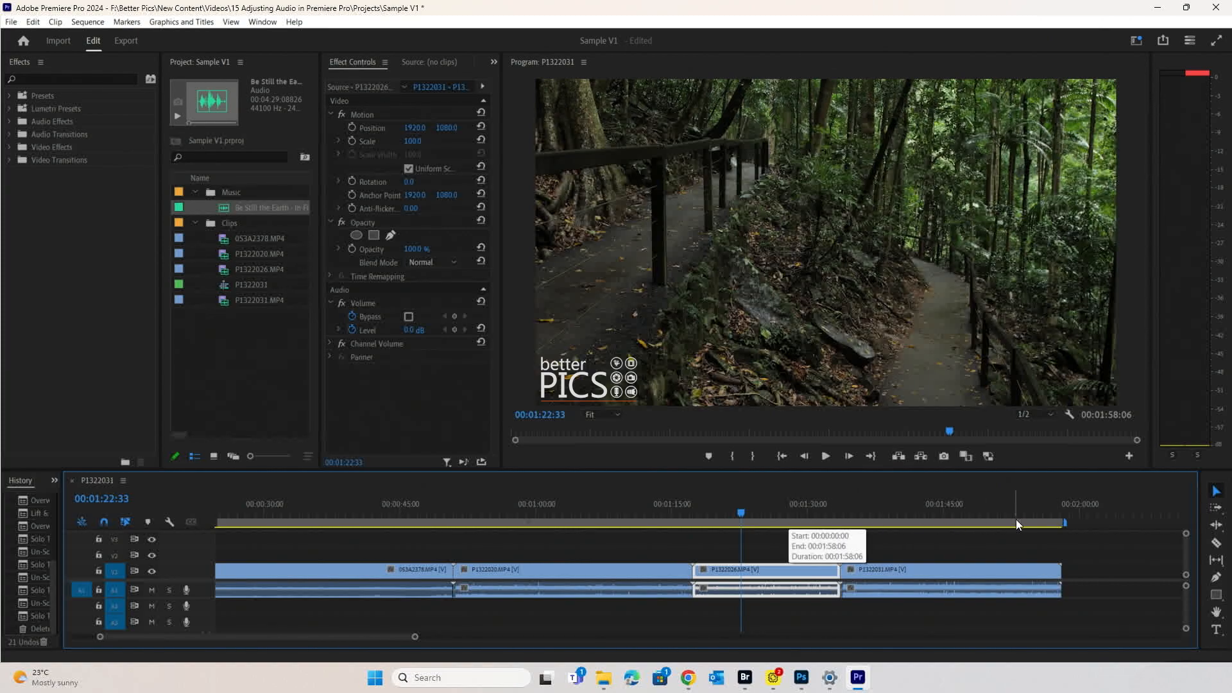
click(907, 514)
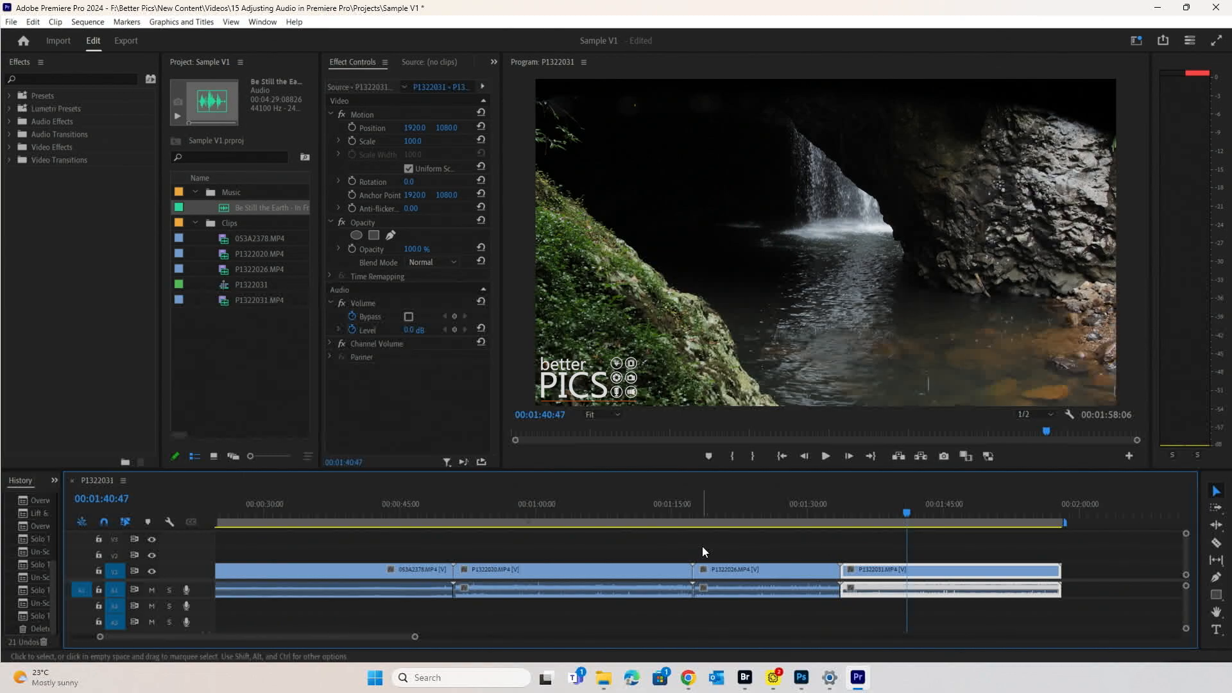
scroll(702, 546, up, 3)
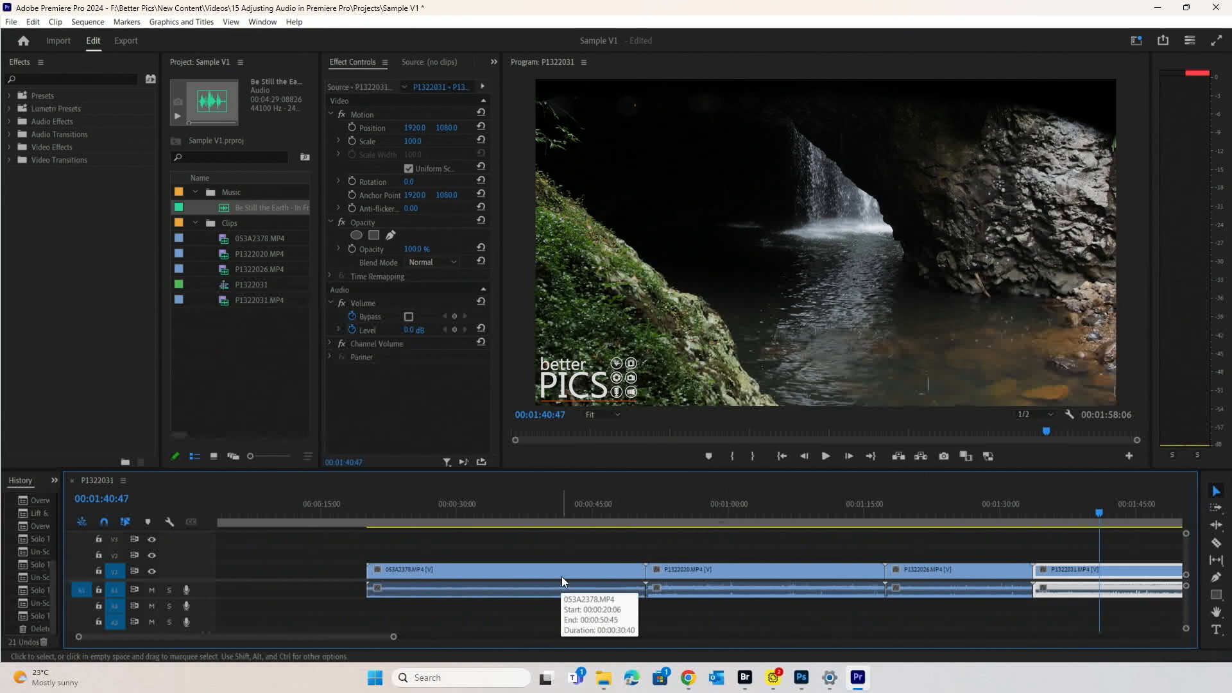
scroll(383, 521, down, 2)
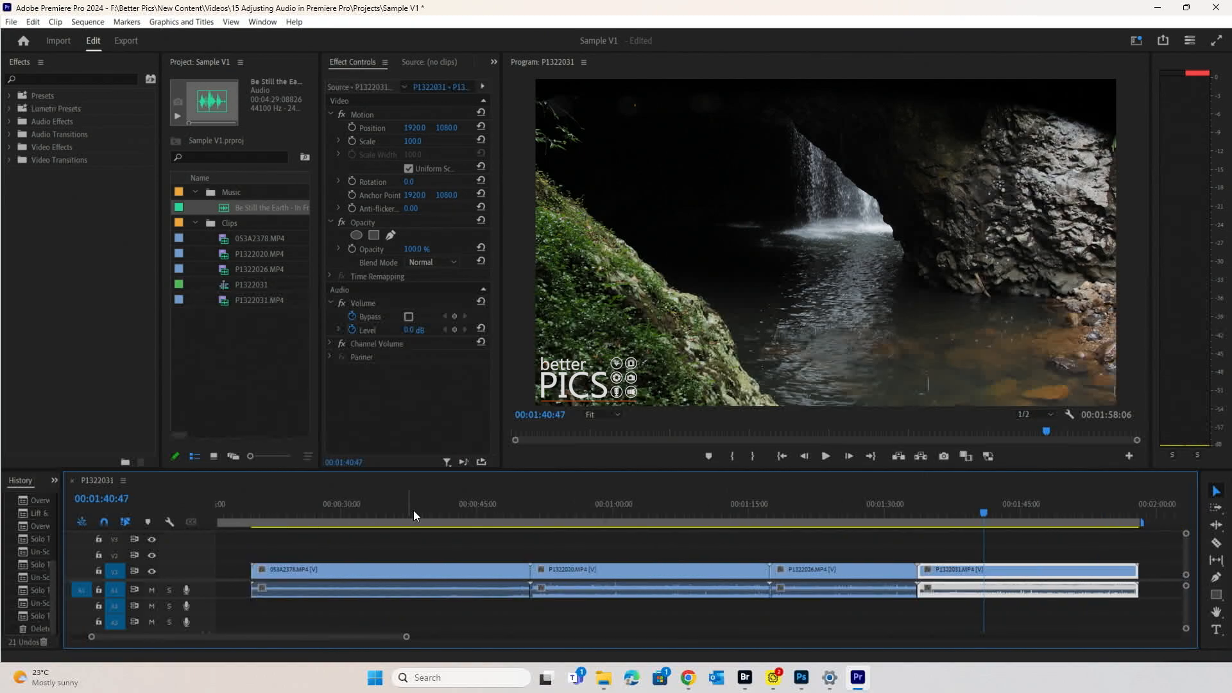
click(363, 496)
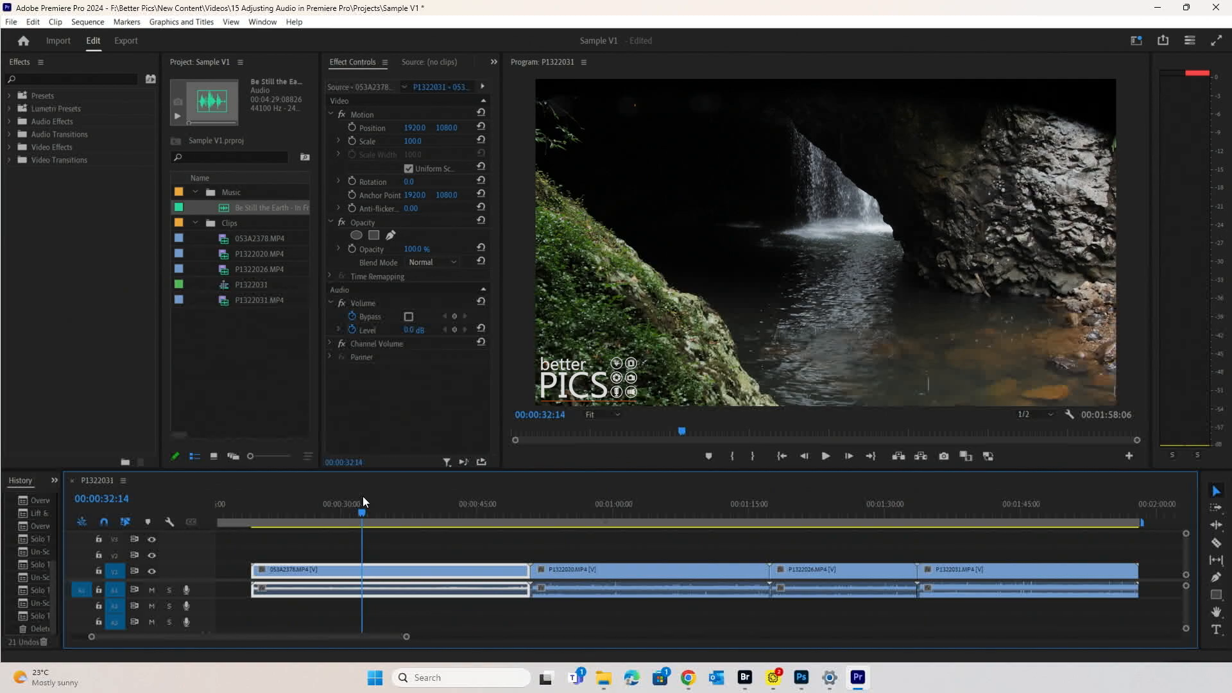
key(ctrl+s)
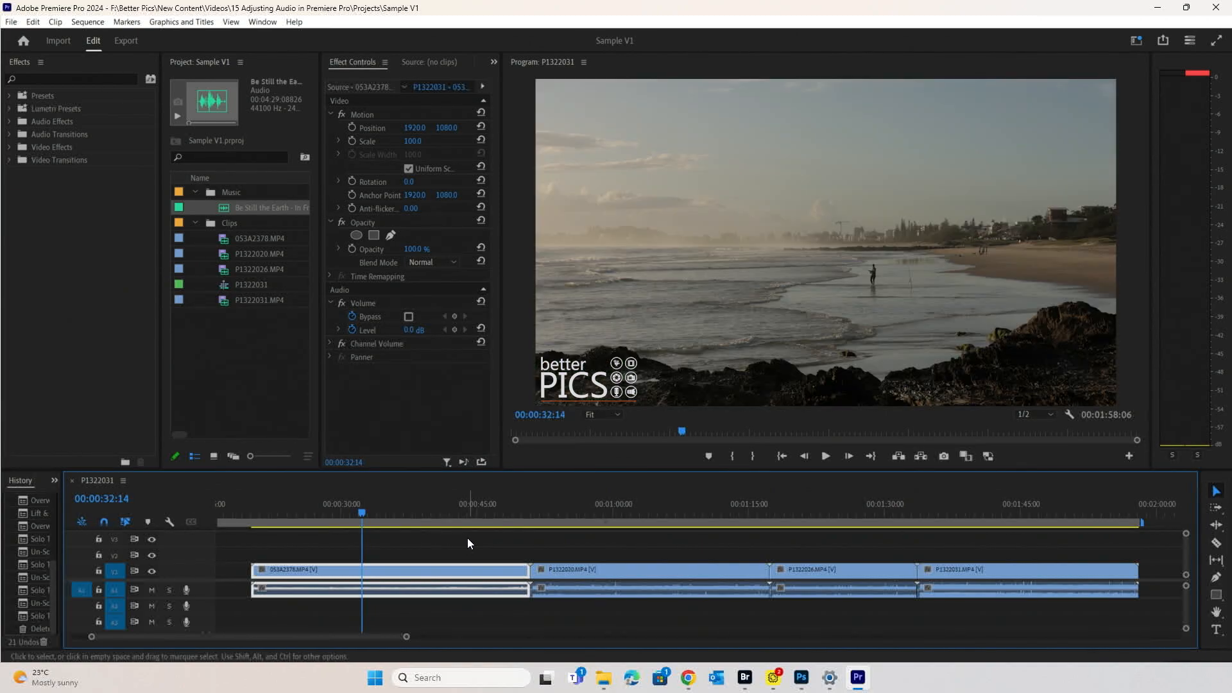
- Listen to the audio of the beach, forest stream and forest path clips
key(space)
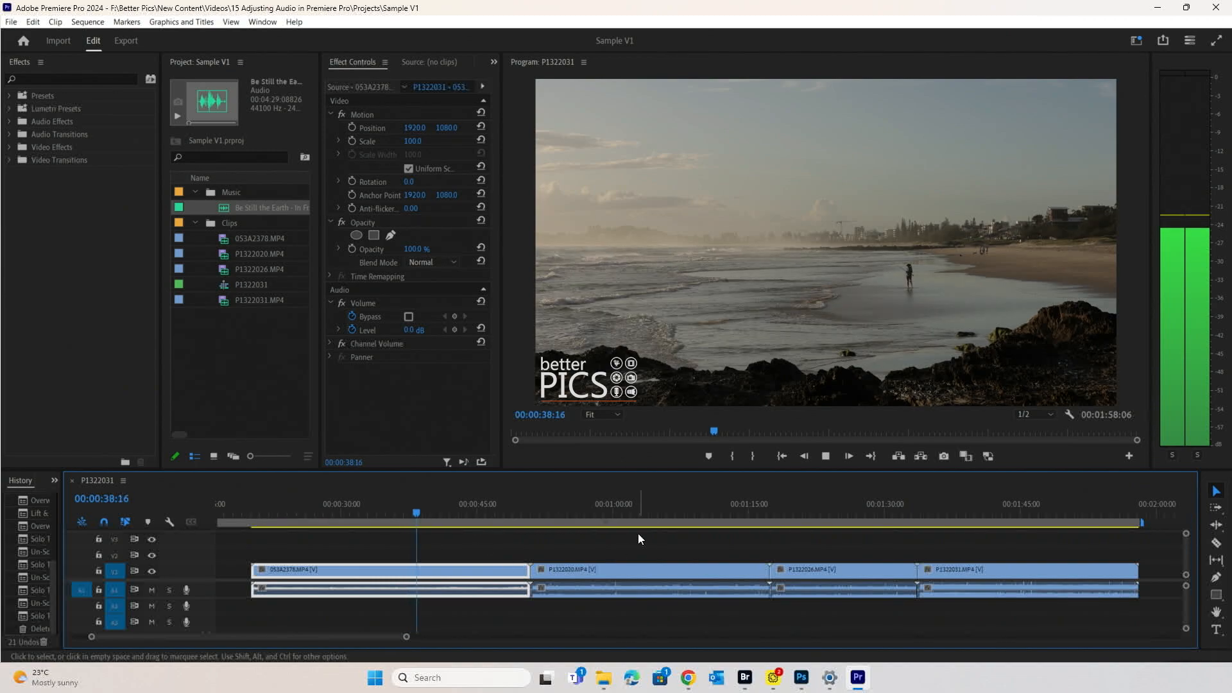
click(629, 515)
key(space)
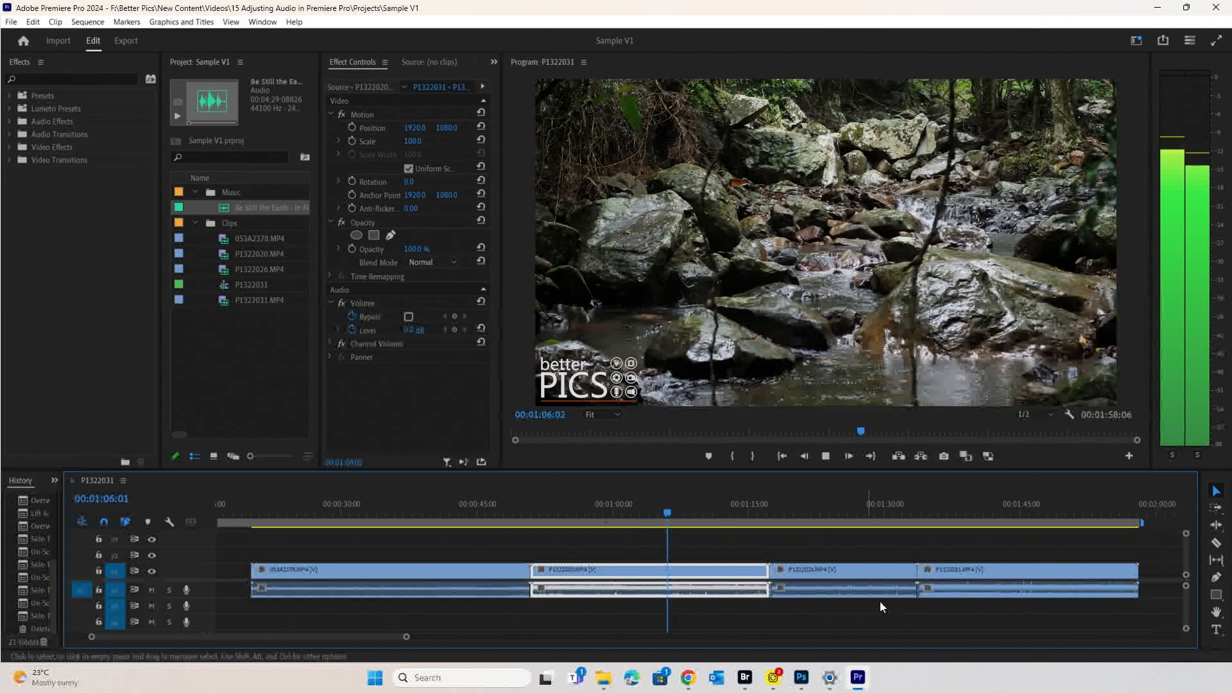
click(829, 512)
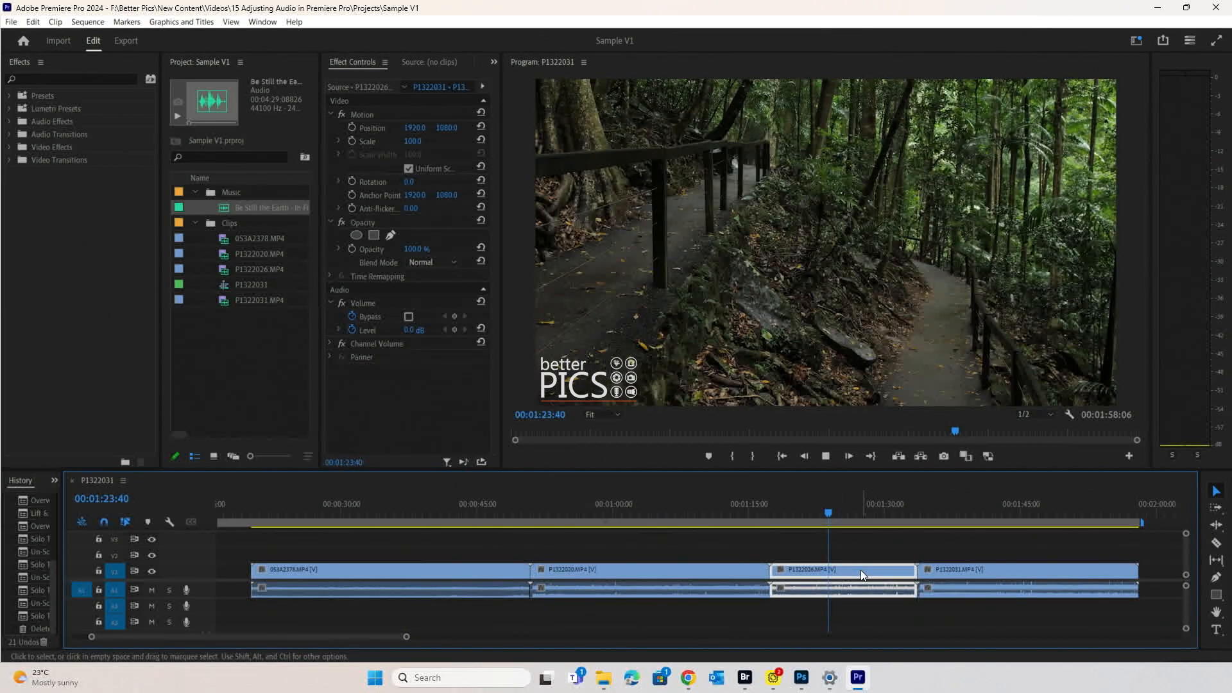
key(space)
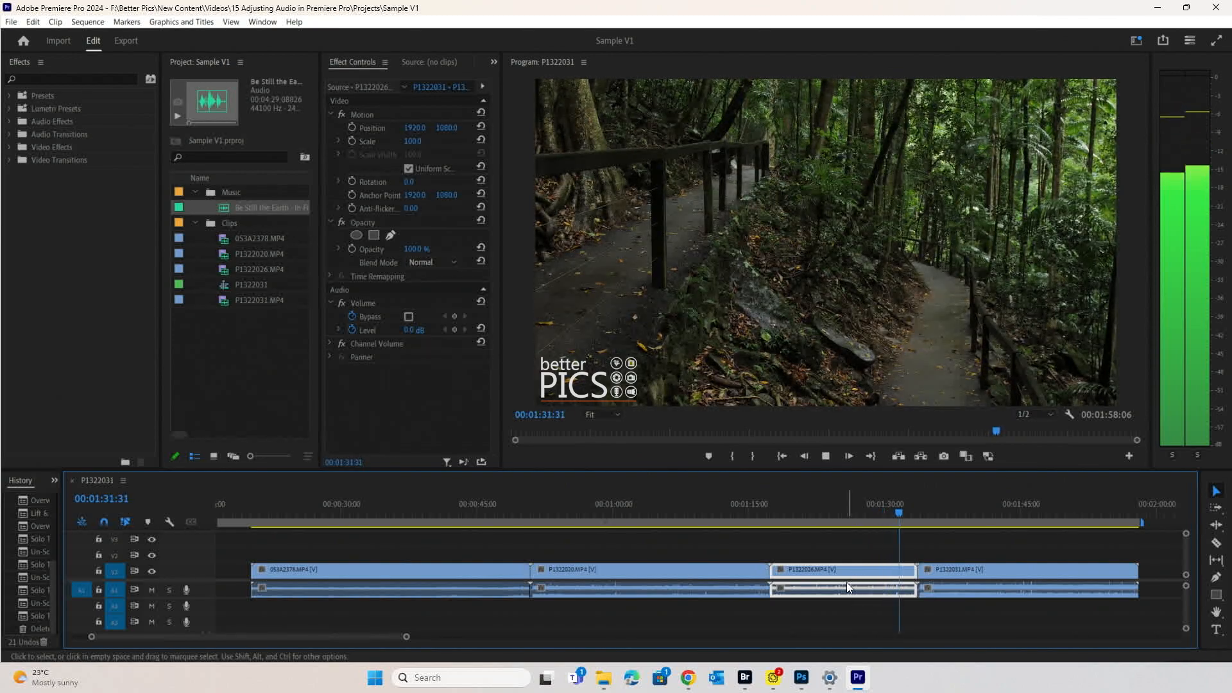
key(space)
- Listen to the waterfall clip's audio
scroll(990, 555, down, 5)
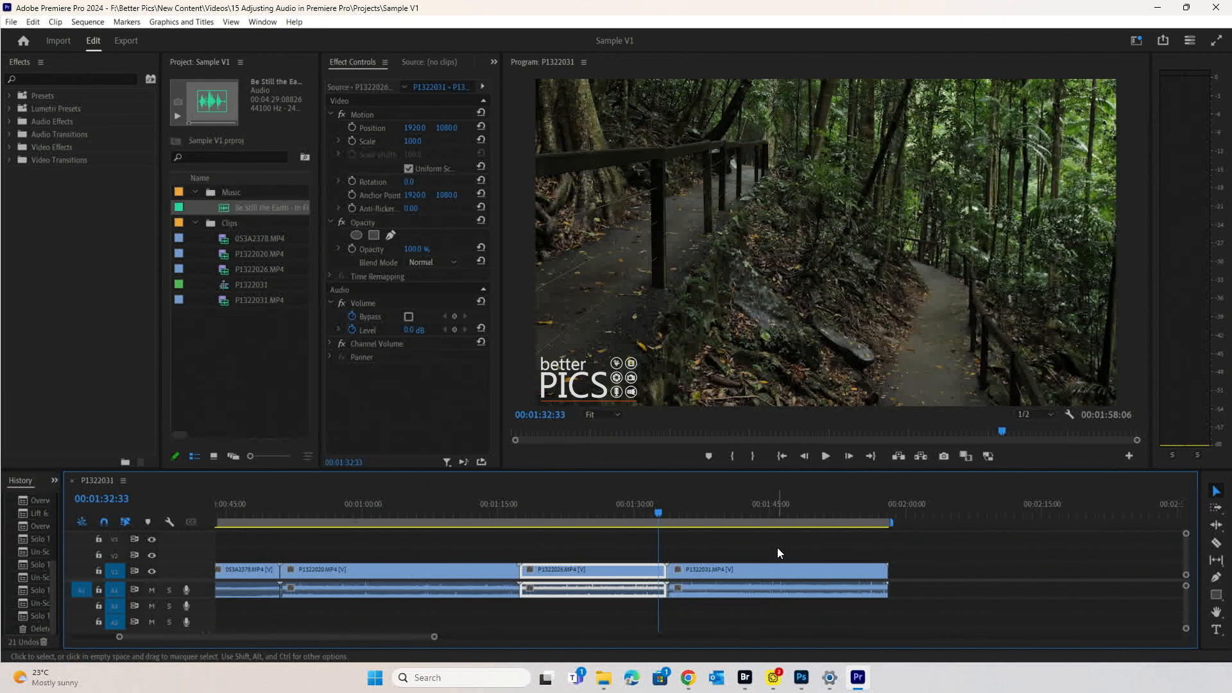
click(750, 511)
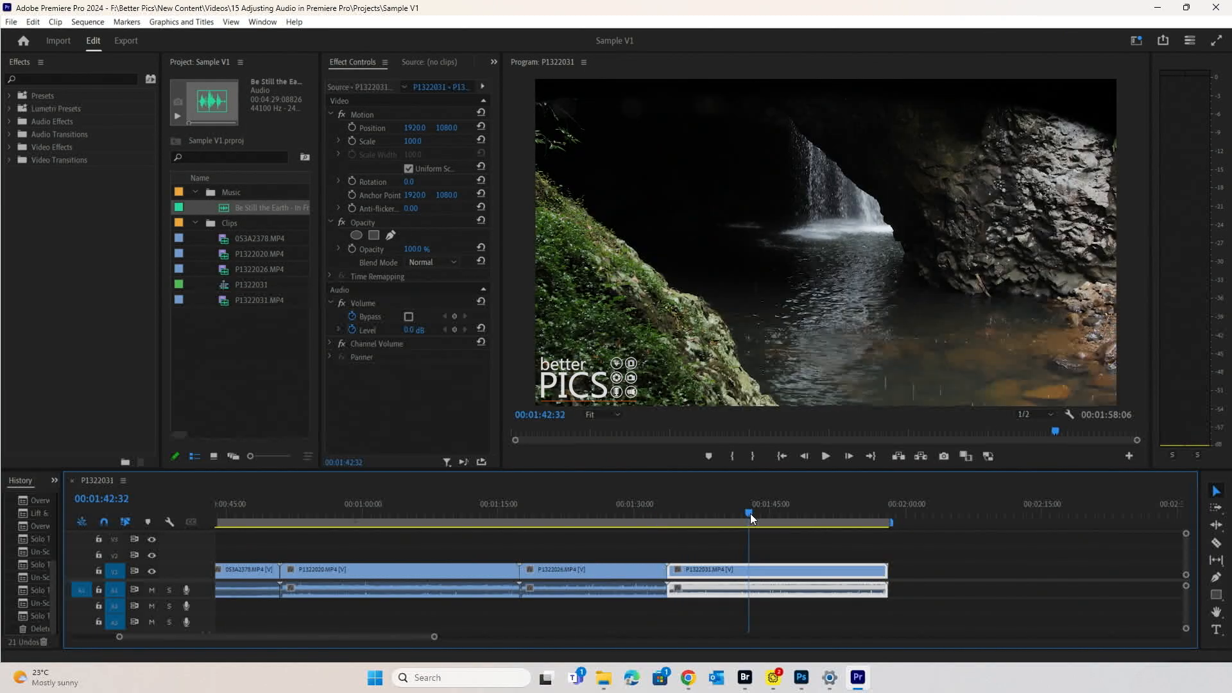
key(space)
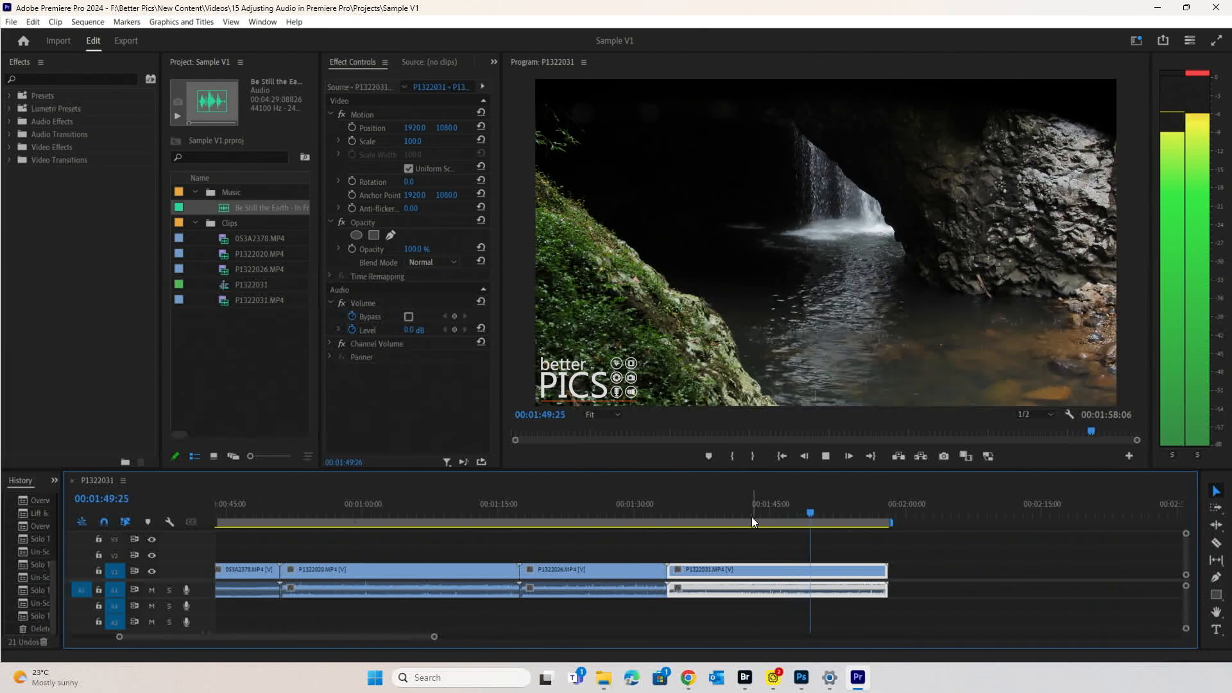
key(space)
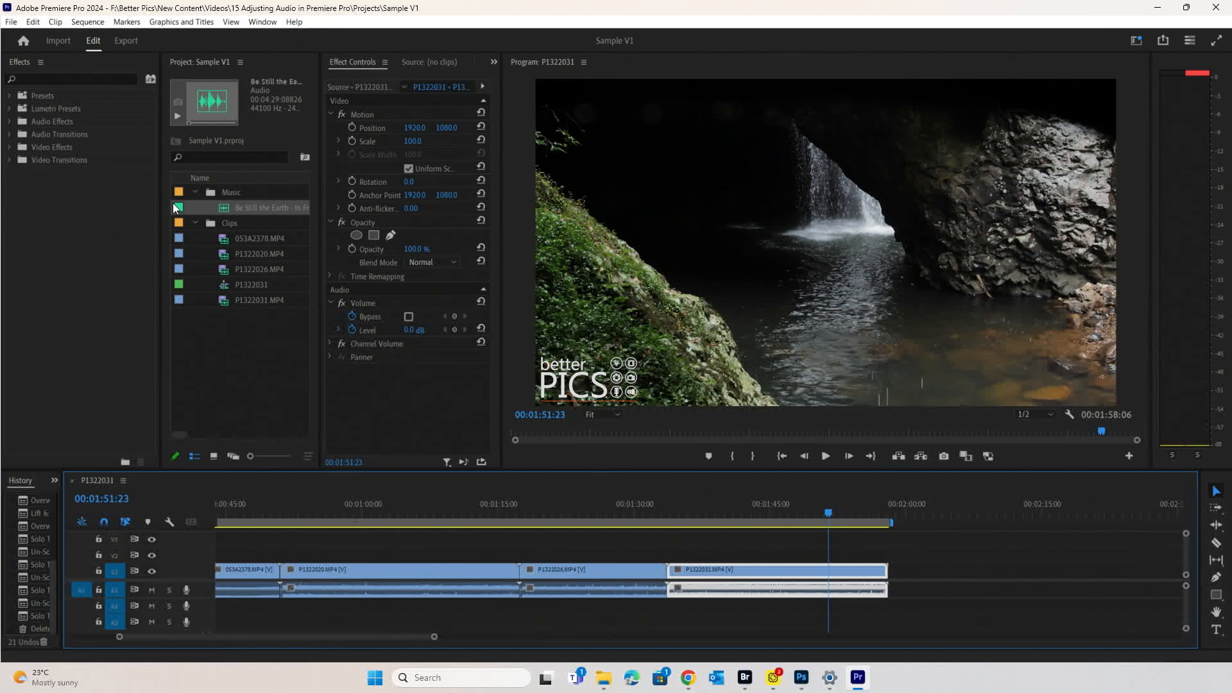
- Add Be Still the Earth to an audio track after the clips, play it, and fit the sequence
click(222, 207)
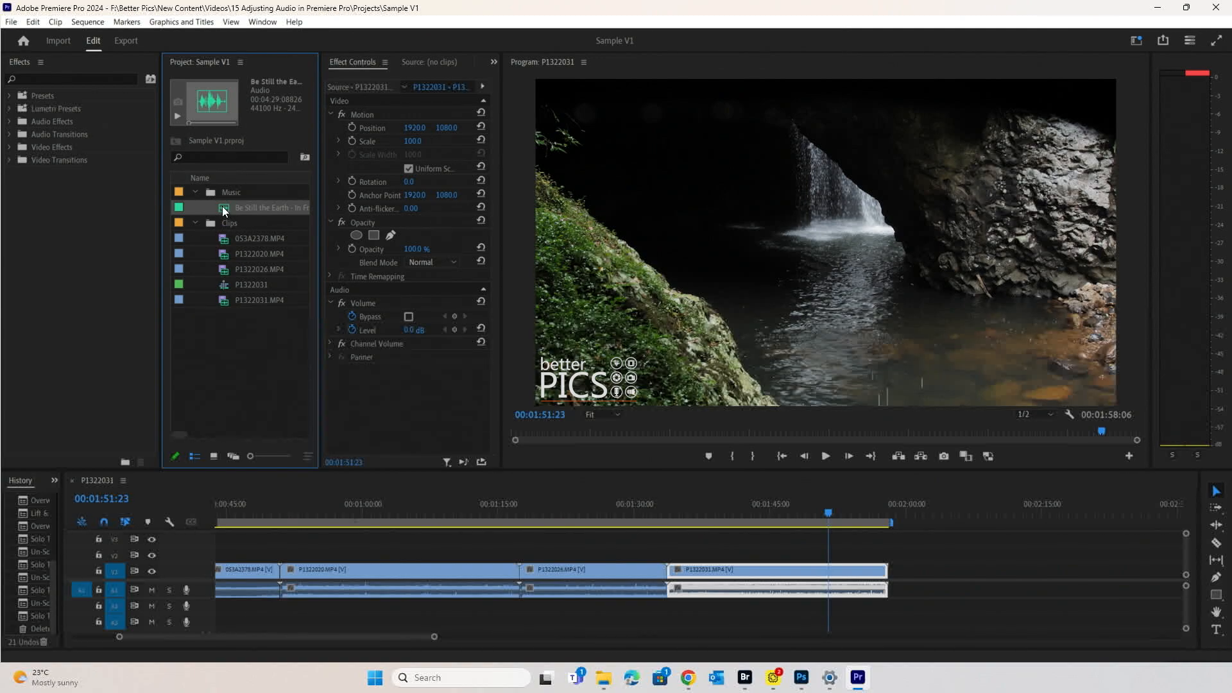
drag(222, 206, 984, 607)
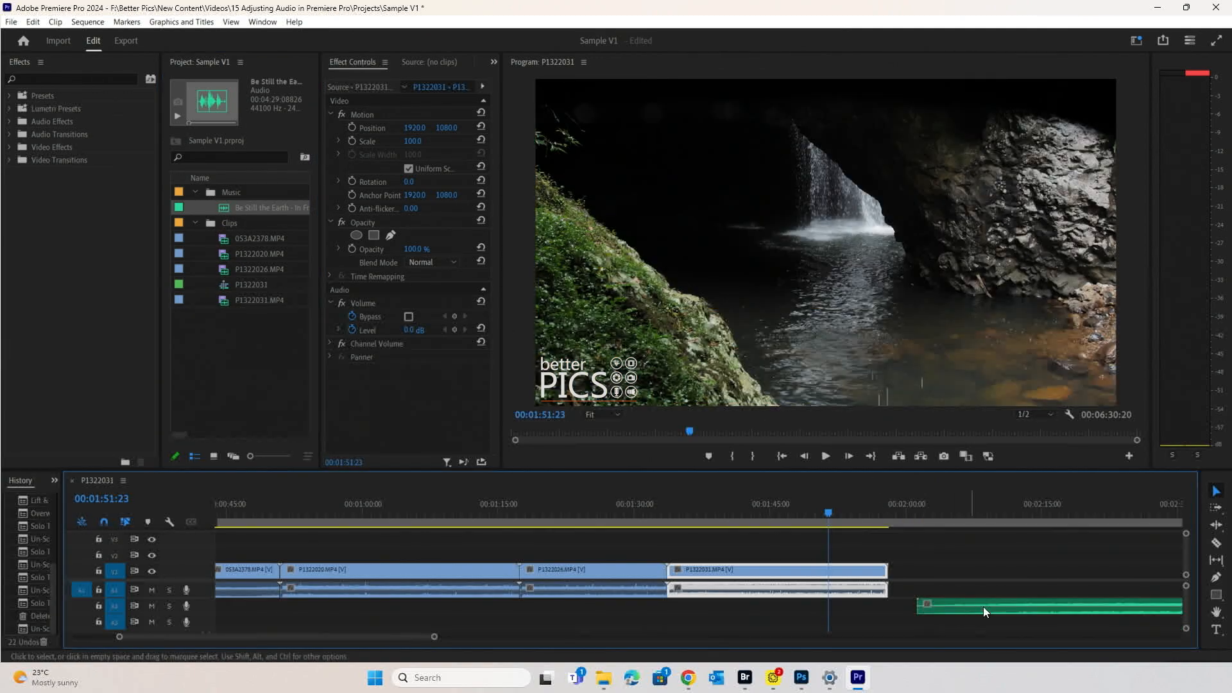
click(1069, 514)
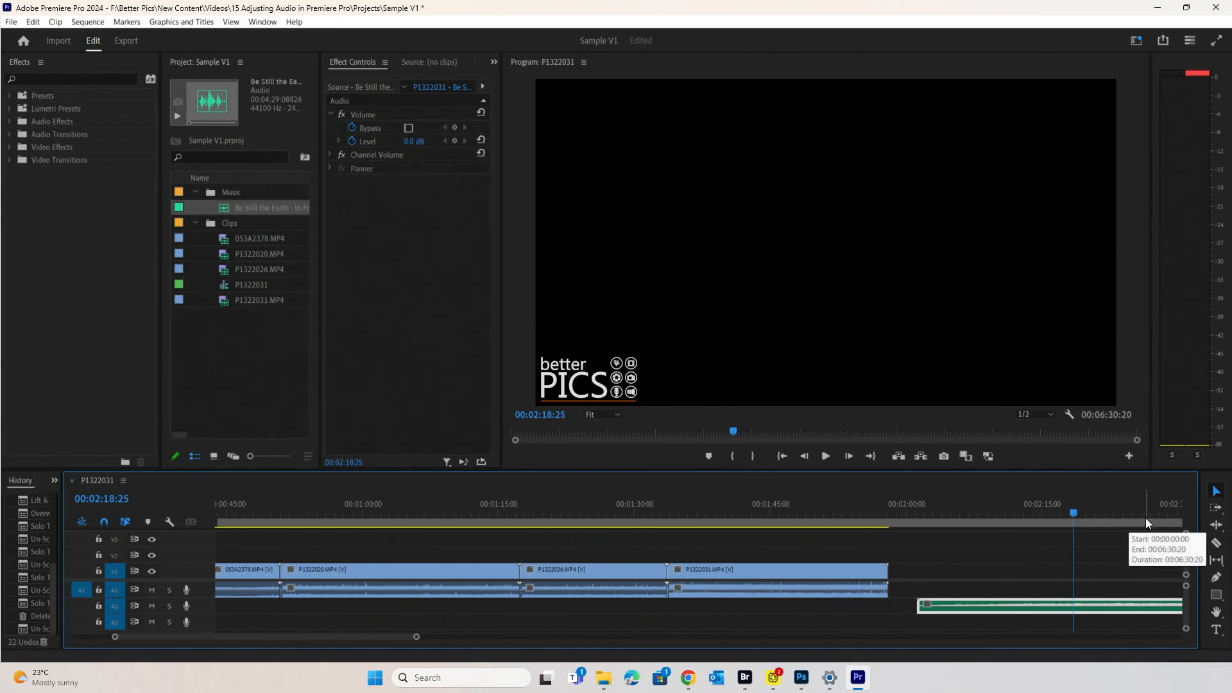
key(space)
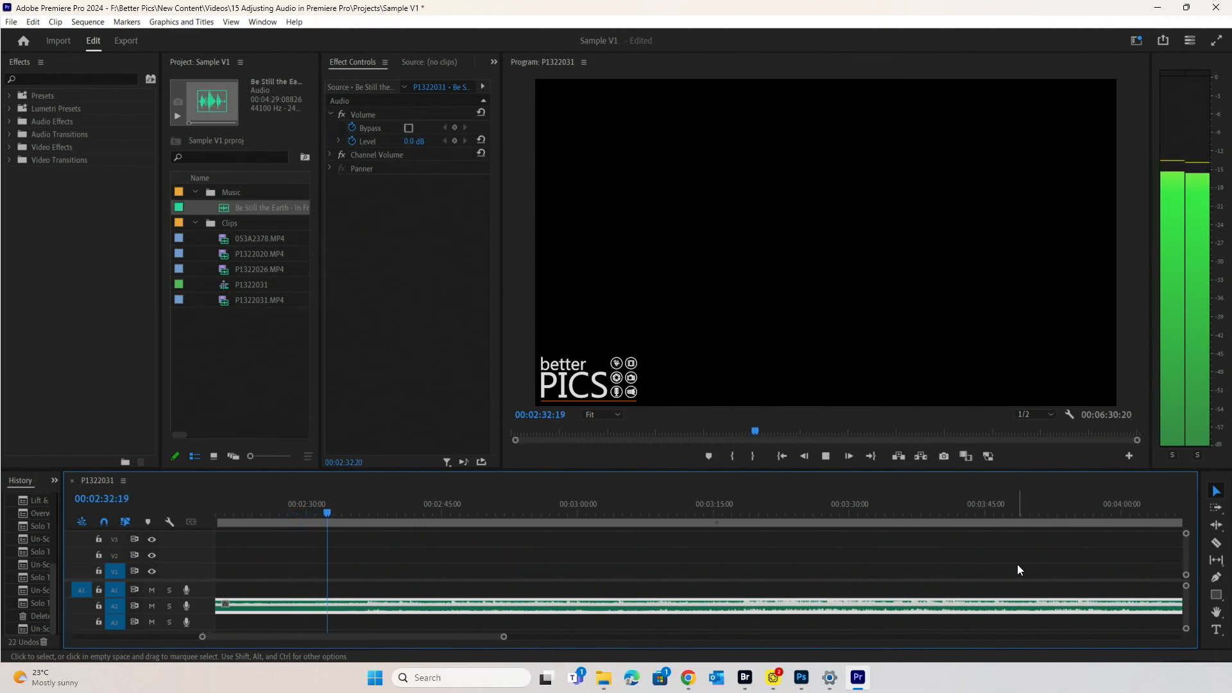
key(space)
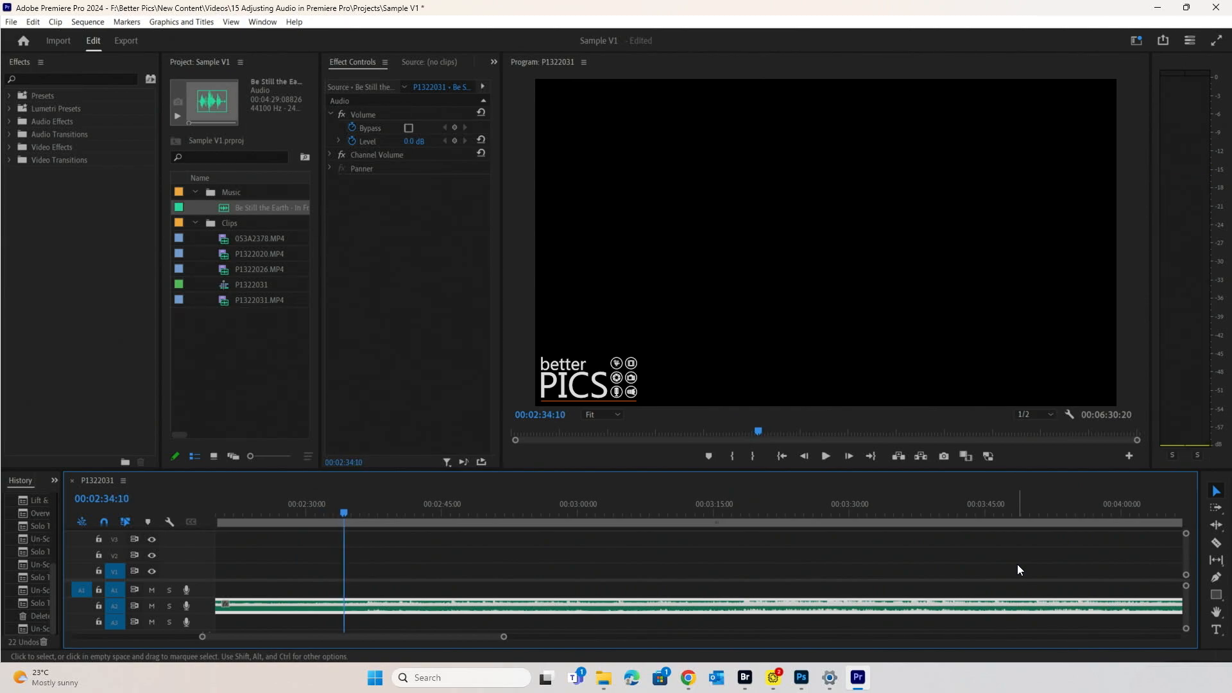
key(backslash)
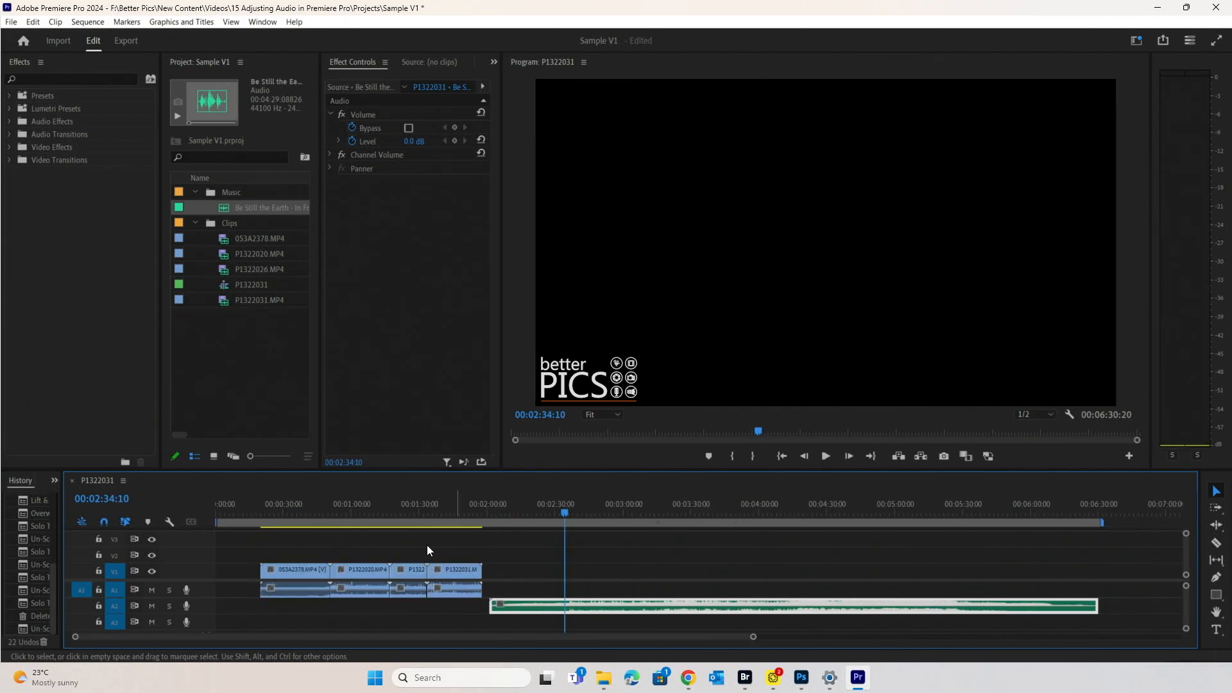
- Unlink the audio from the video on all four clips
click(296, 504)
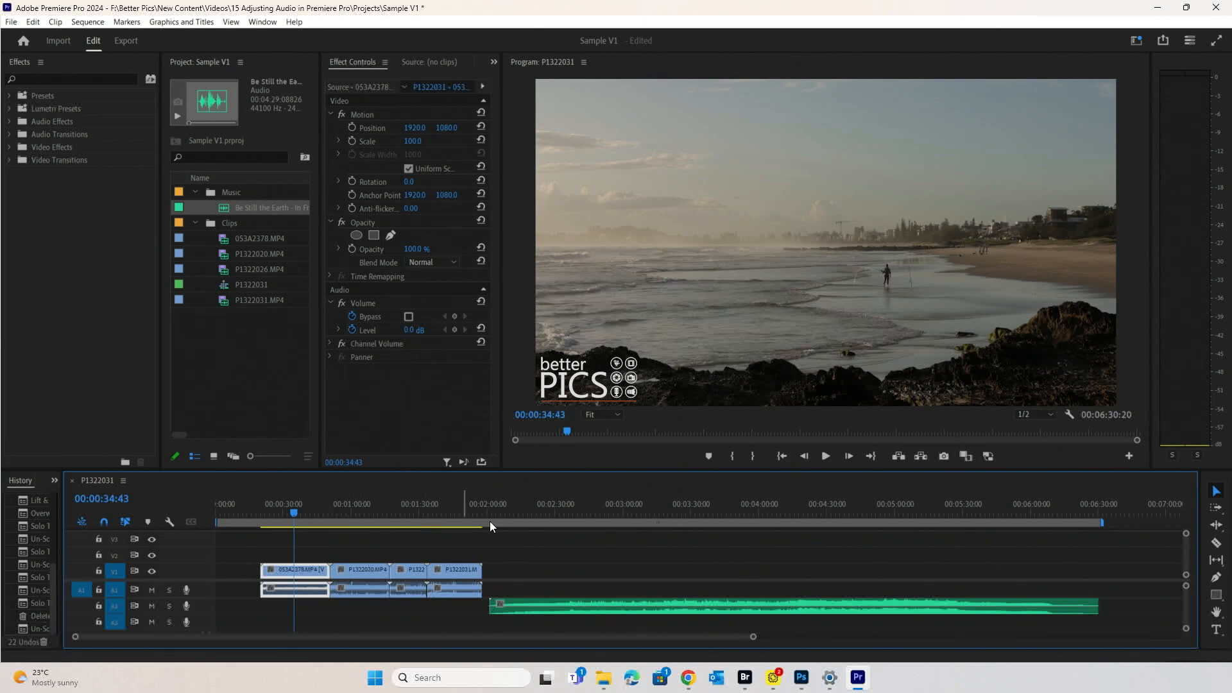
drag(463, 548, 317, 575)
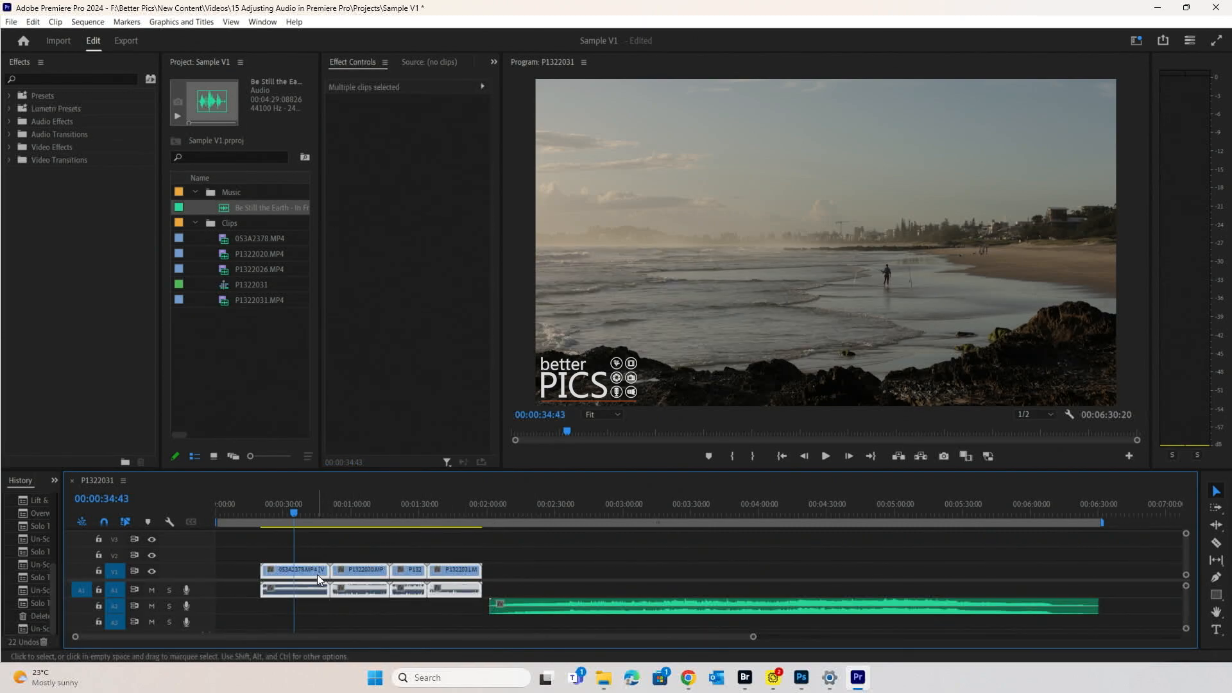
right_click(314, 575)
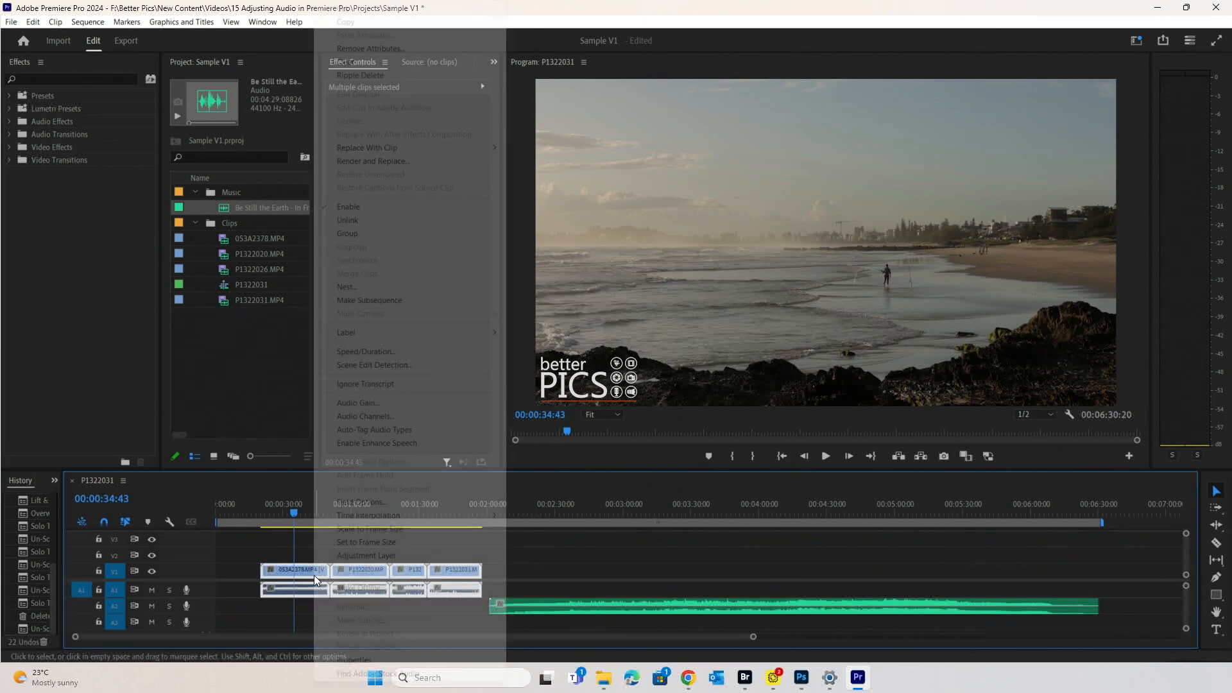
click(437, 220)
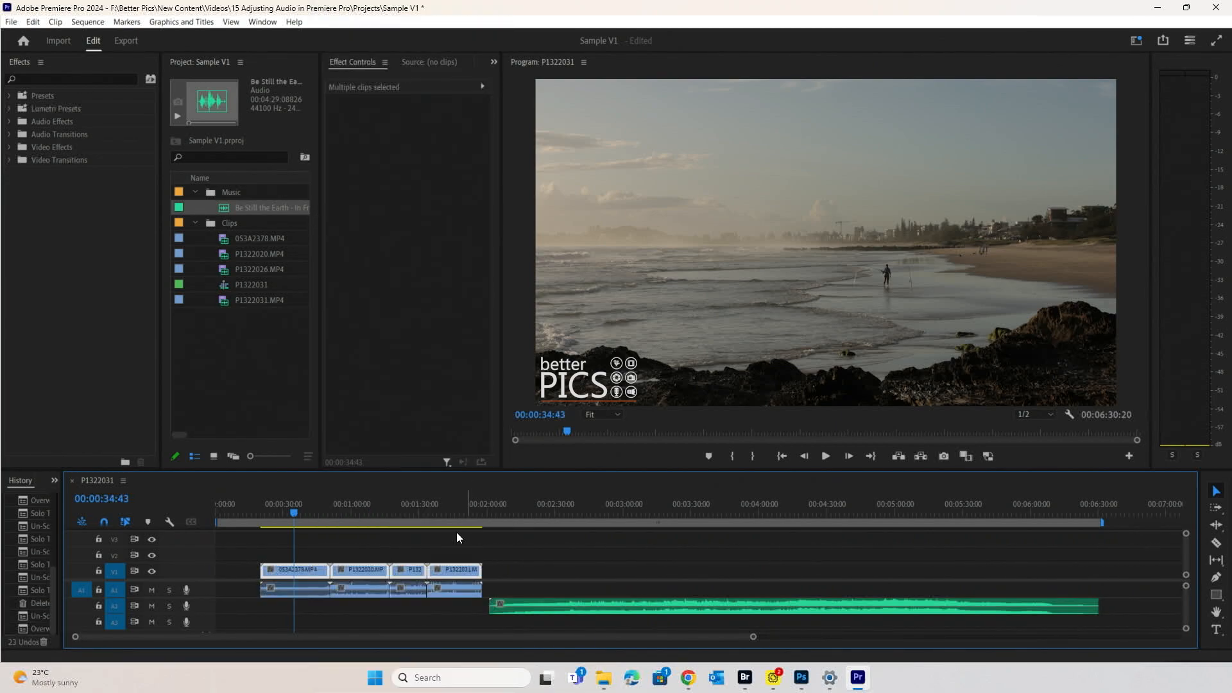
click(360, 554)
- Check each clip's separate video and audio, ending on the 053A2378 beach audio
click(306, 567)
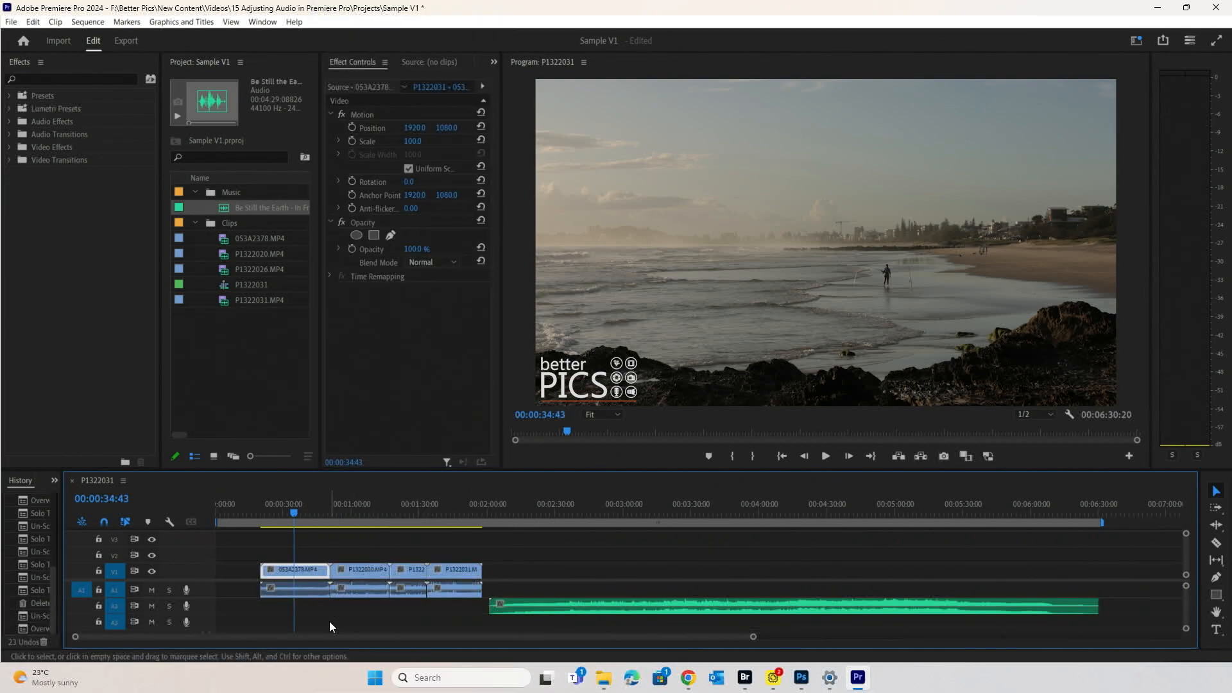
click(303, 592)
click(352, 593)
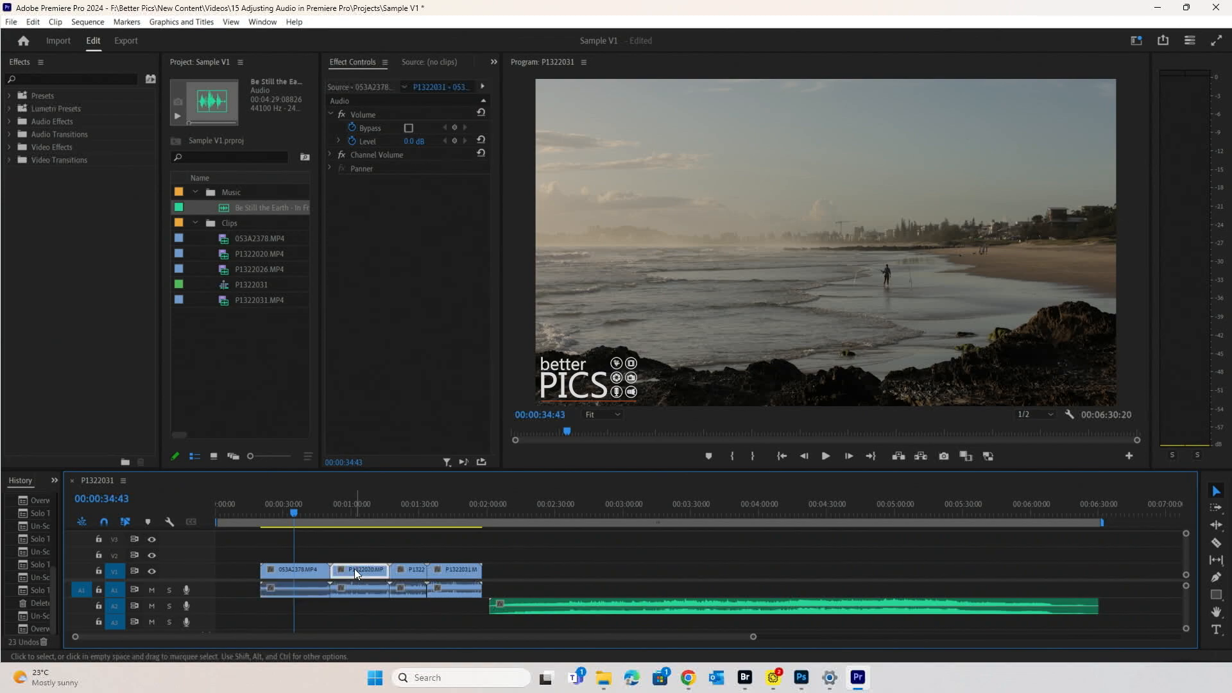
click(406, 573)
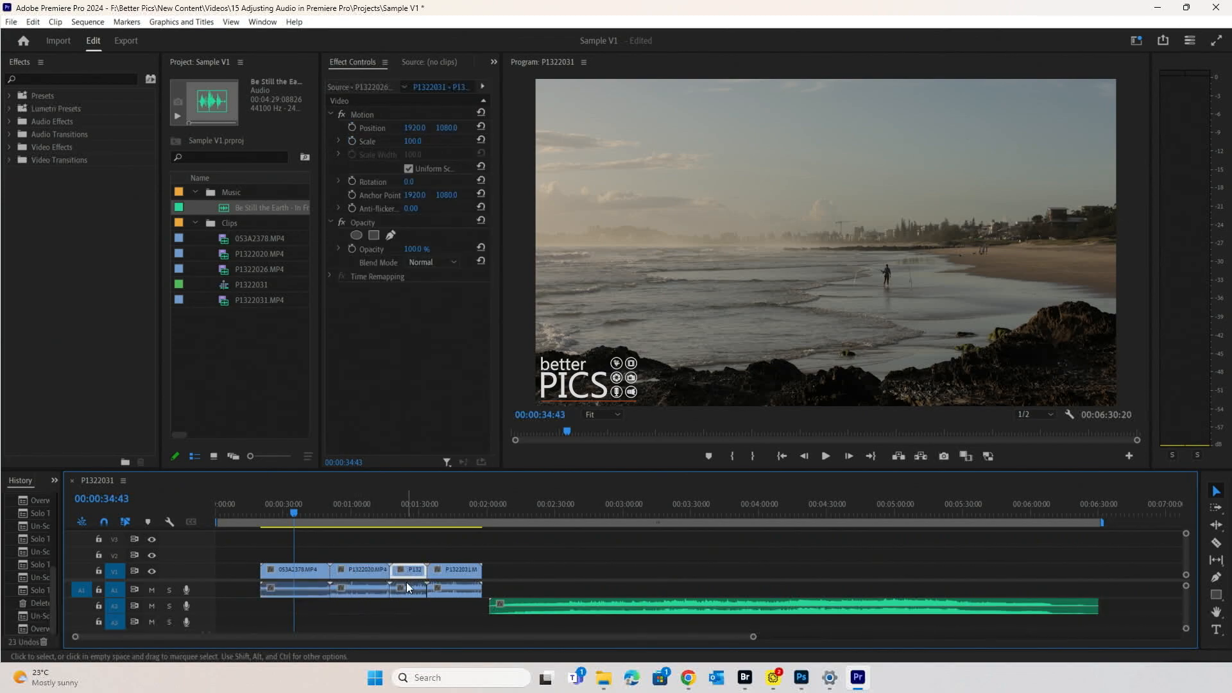
click(409, 595)
click(449, 570)
click(460, 594)
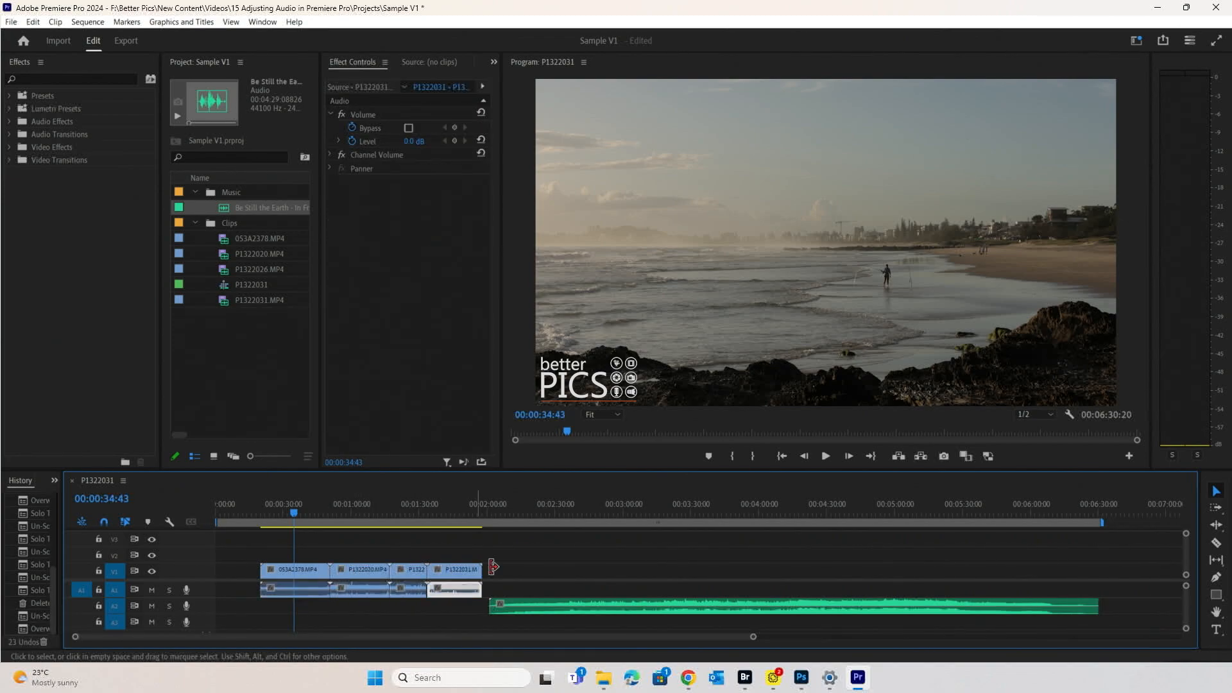
click(362, 587)
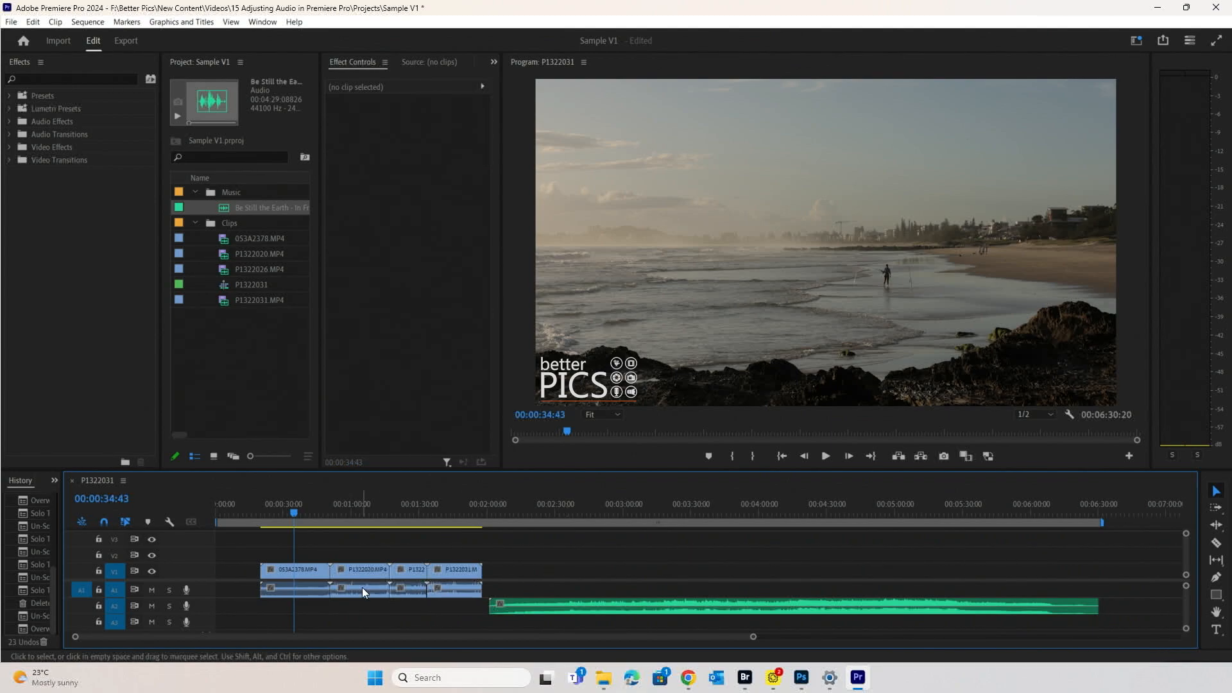
click(310, 588)
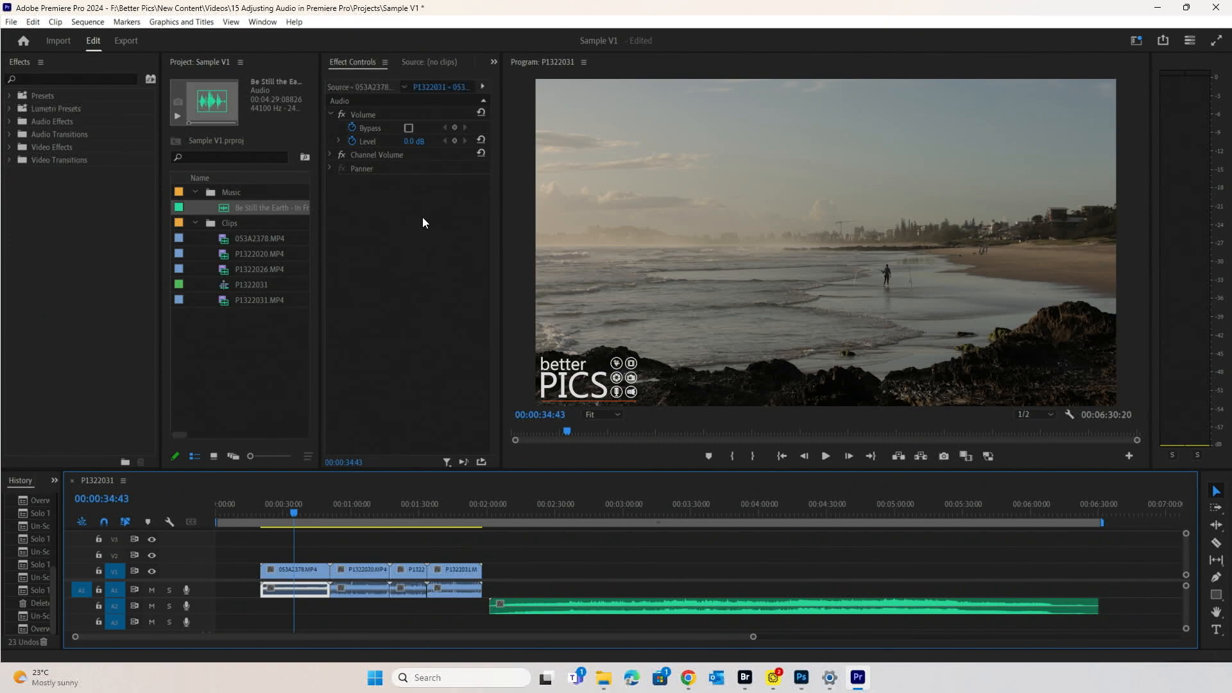
- Show Effect Controls from the Window menu and return the playhead to 00:00:27:25
click(263, 21)
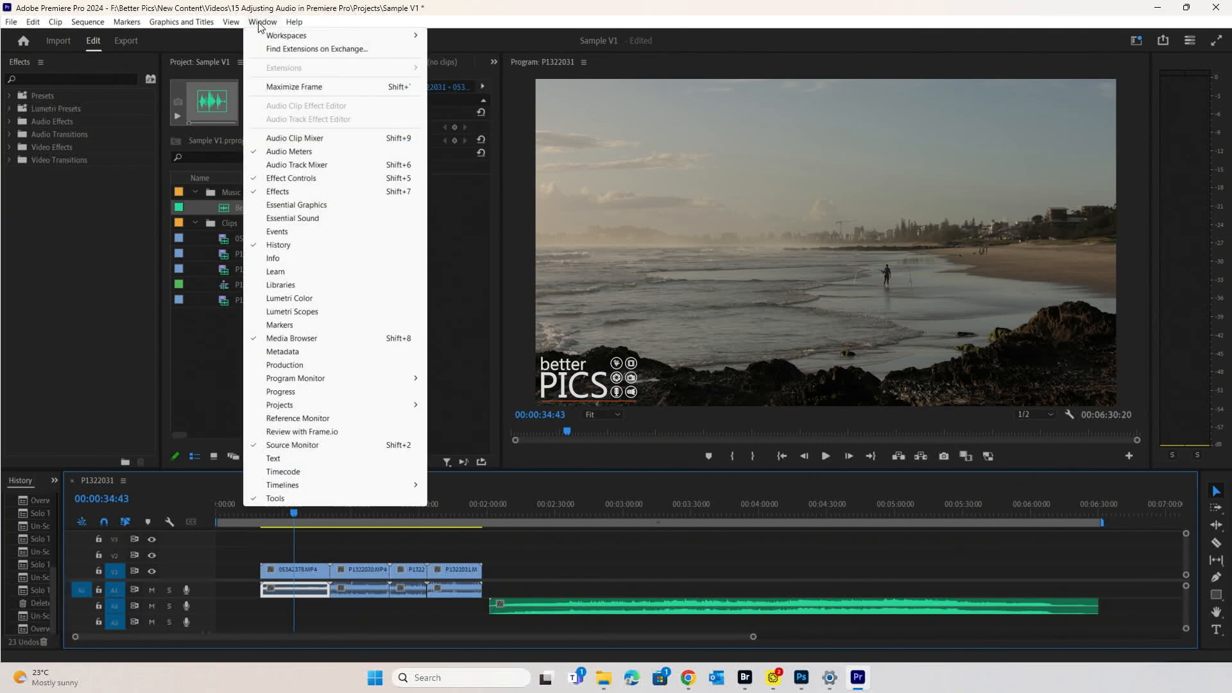
click(314, 184)
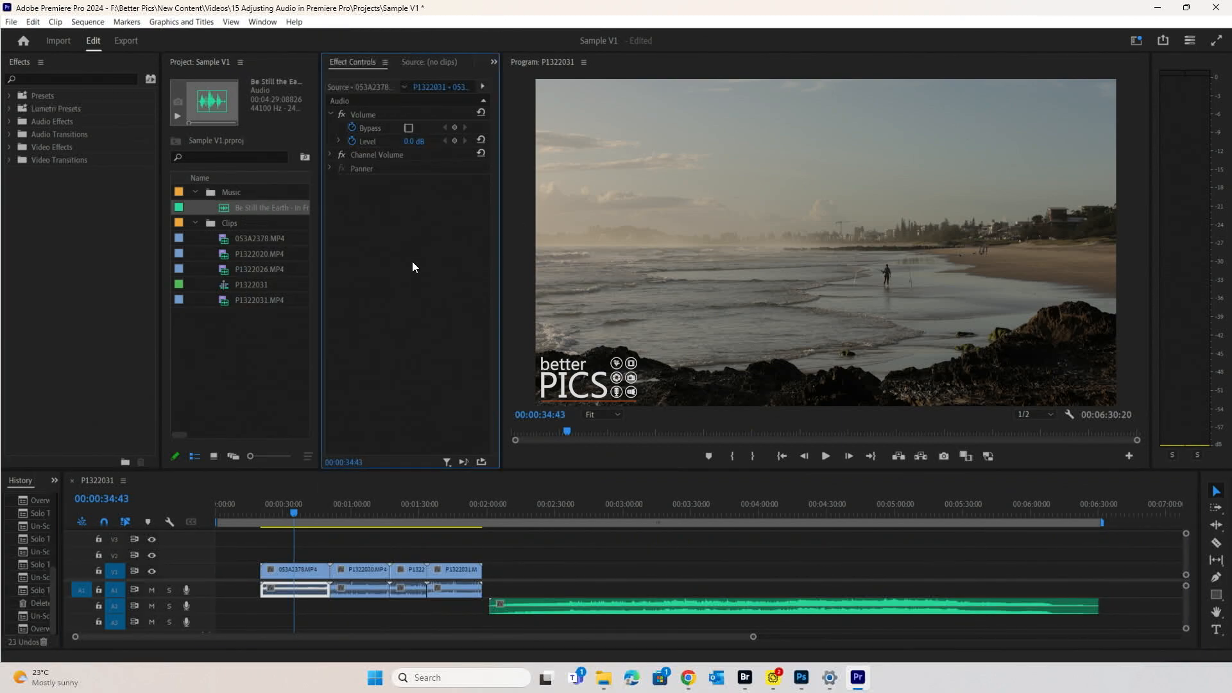
click(291, 584)
click(279, 509)
- Save, play the beach clip against the music, then enable keyframing on its audio Level
key(ctrl+s)
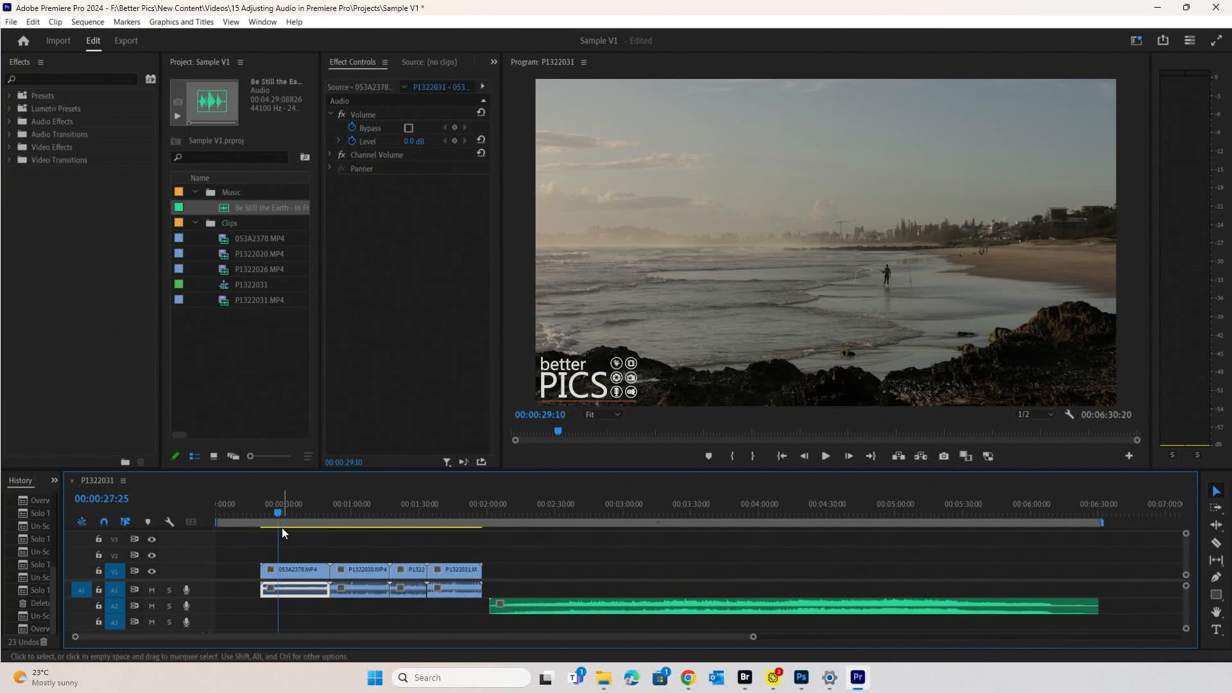
key(space)
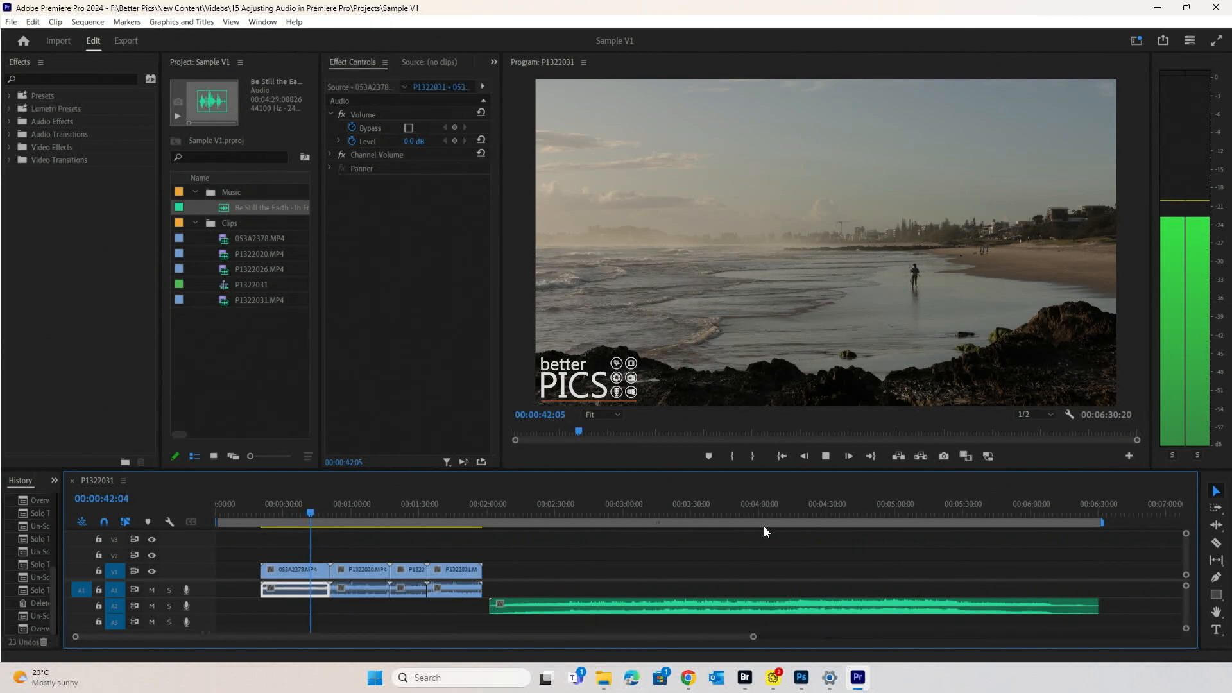
key(space)
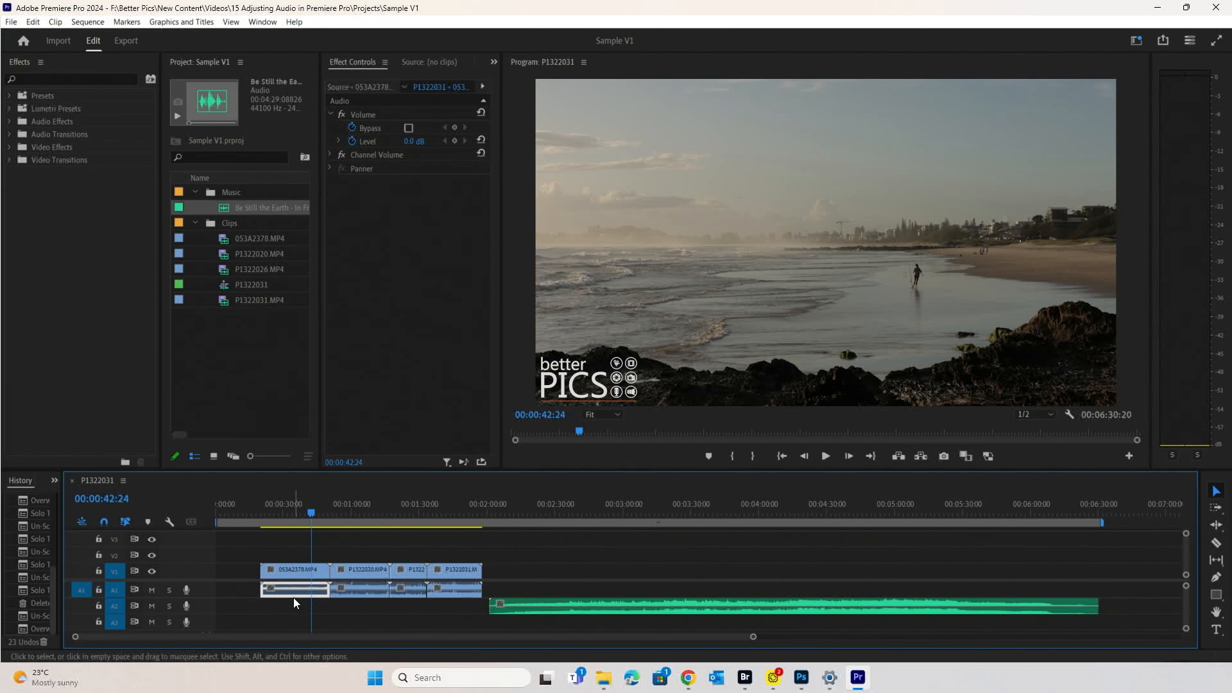
click(352, 141)
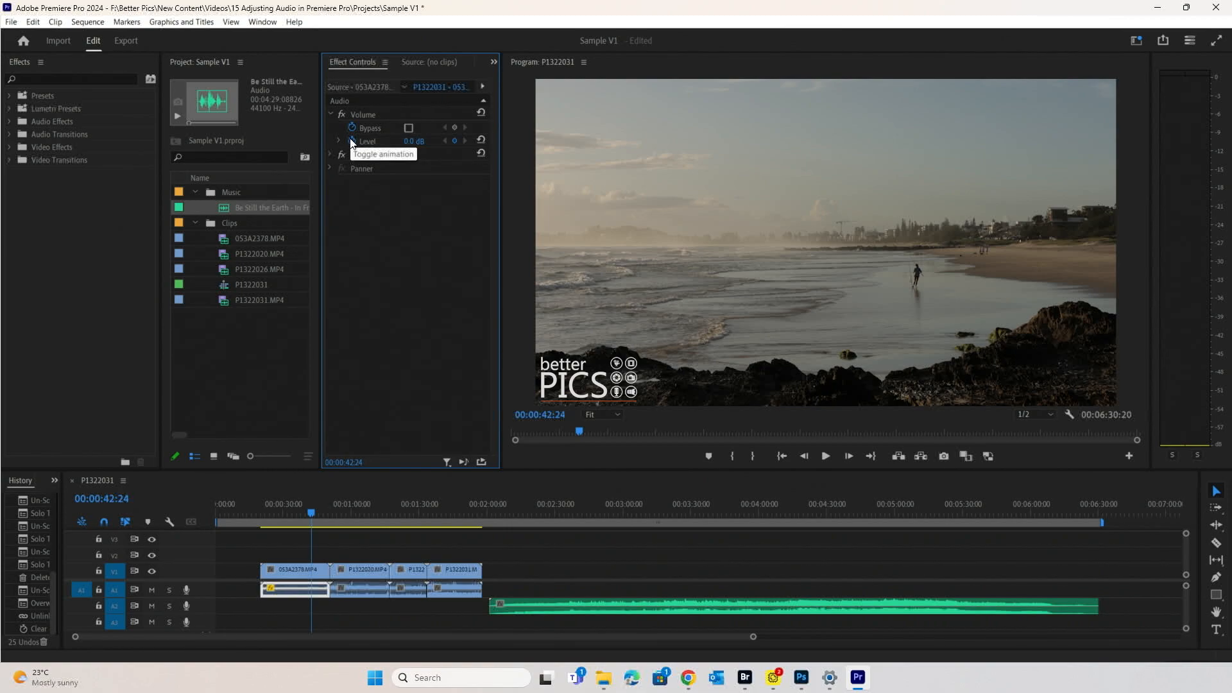
- Turn off Level keyframing on the beach audio, confirming deletion of its keyframes
click(353, 142)
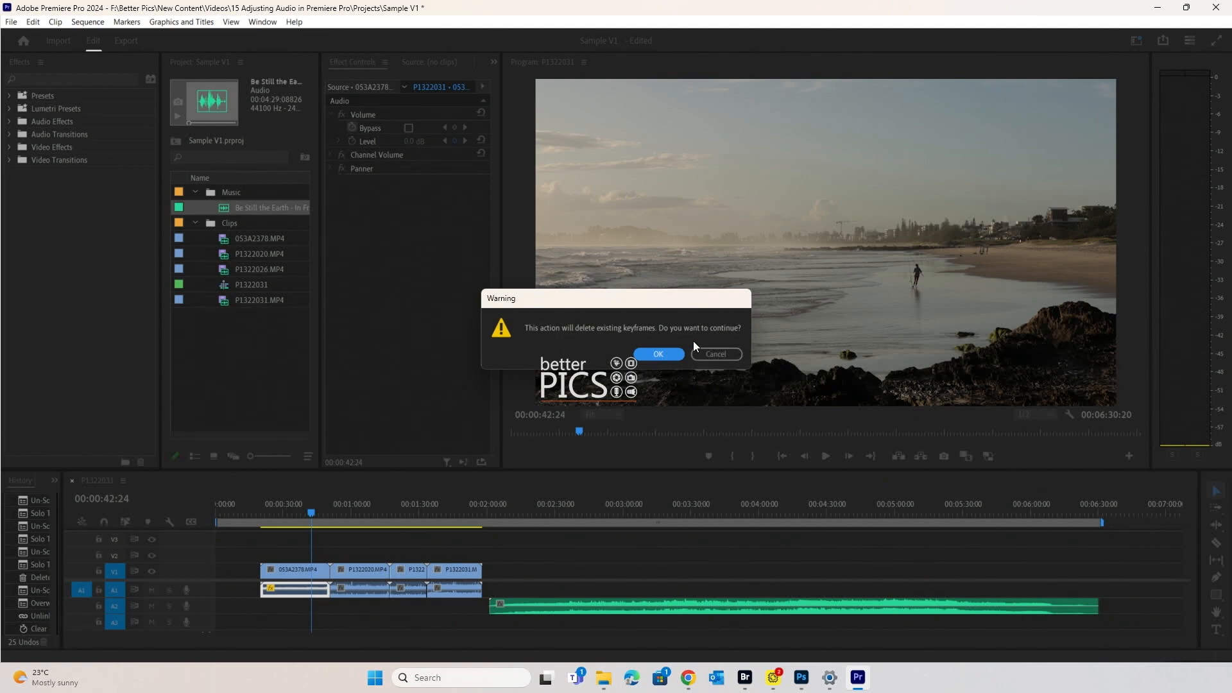
click(660, 354)
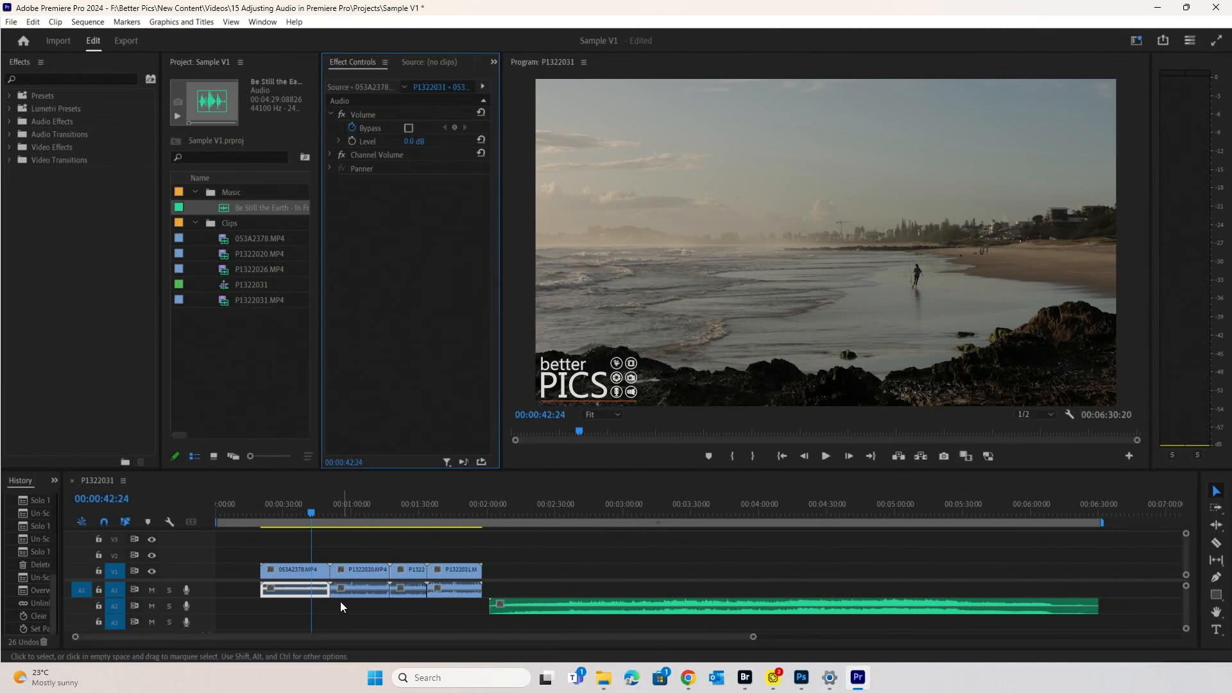
drag(313, 516, 290, 507)
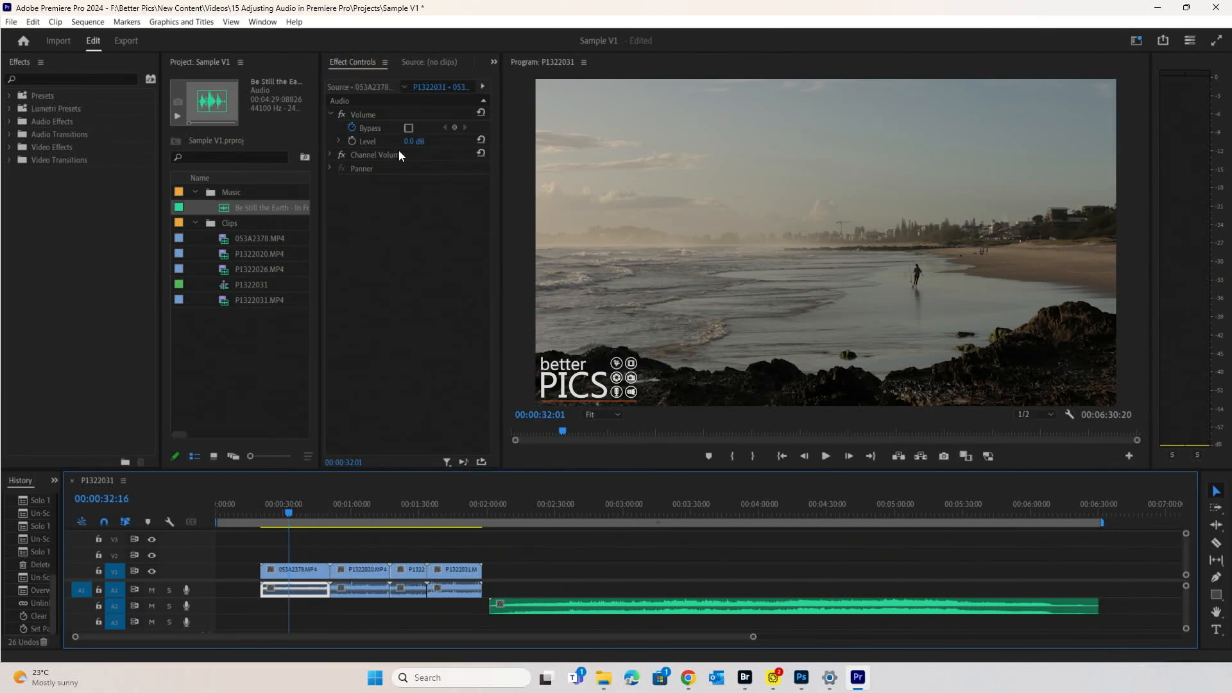
- Lower the beach audio Level to -7.9 dB, playing back to check the balance
drag(411, 142, 402, 142)
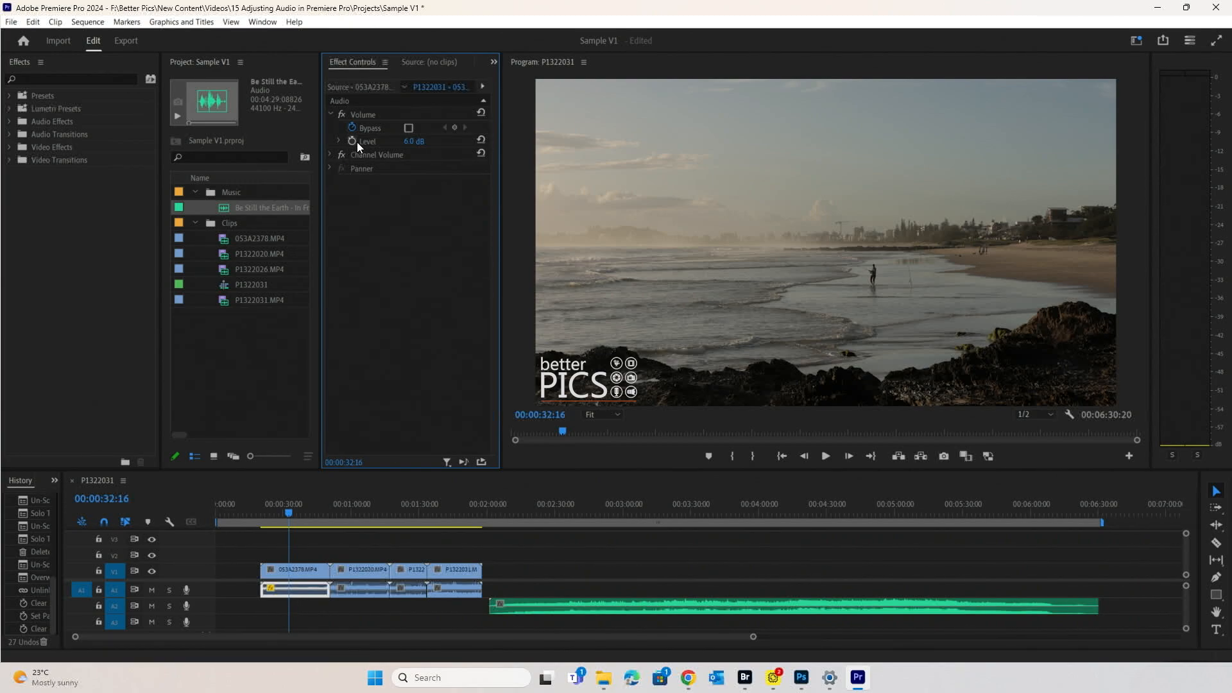
mouse_move(414, 141)
mouse_down()
mouse_move(387, 142)
mouse_move(418, 141)
mouse_move(399, 141)
mouse_up()
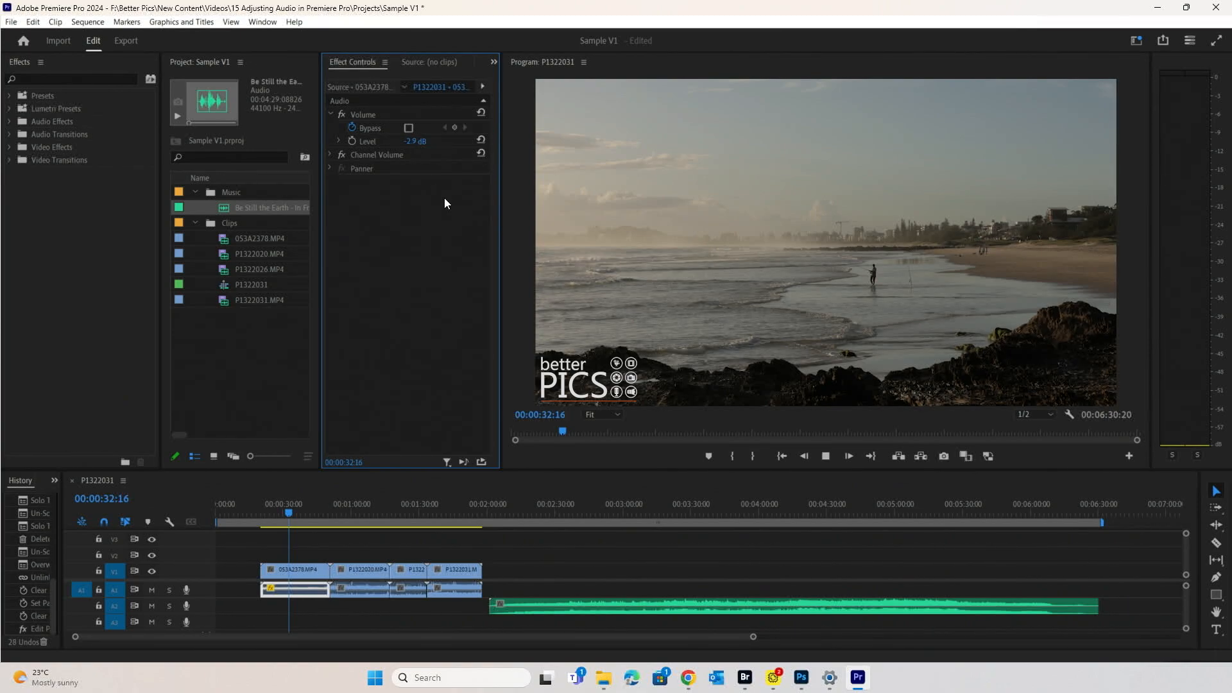
key(space)
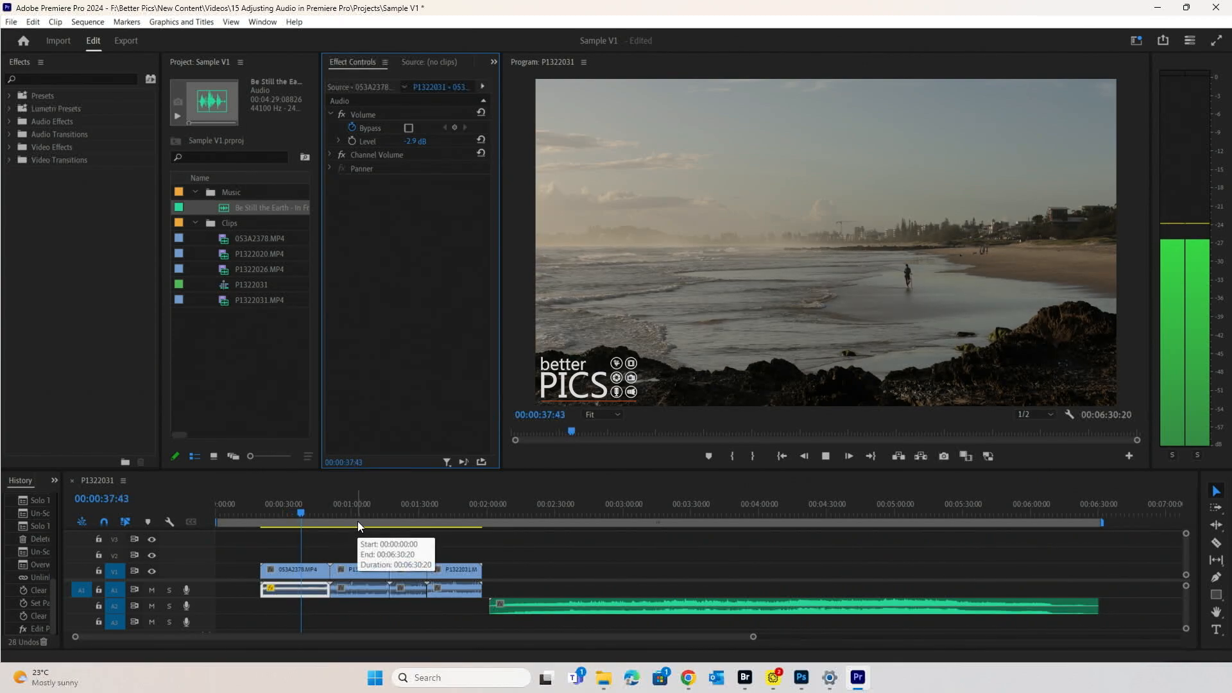
key(space)
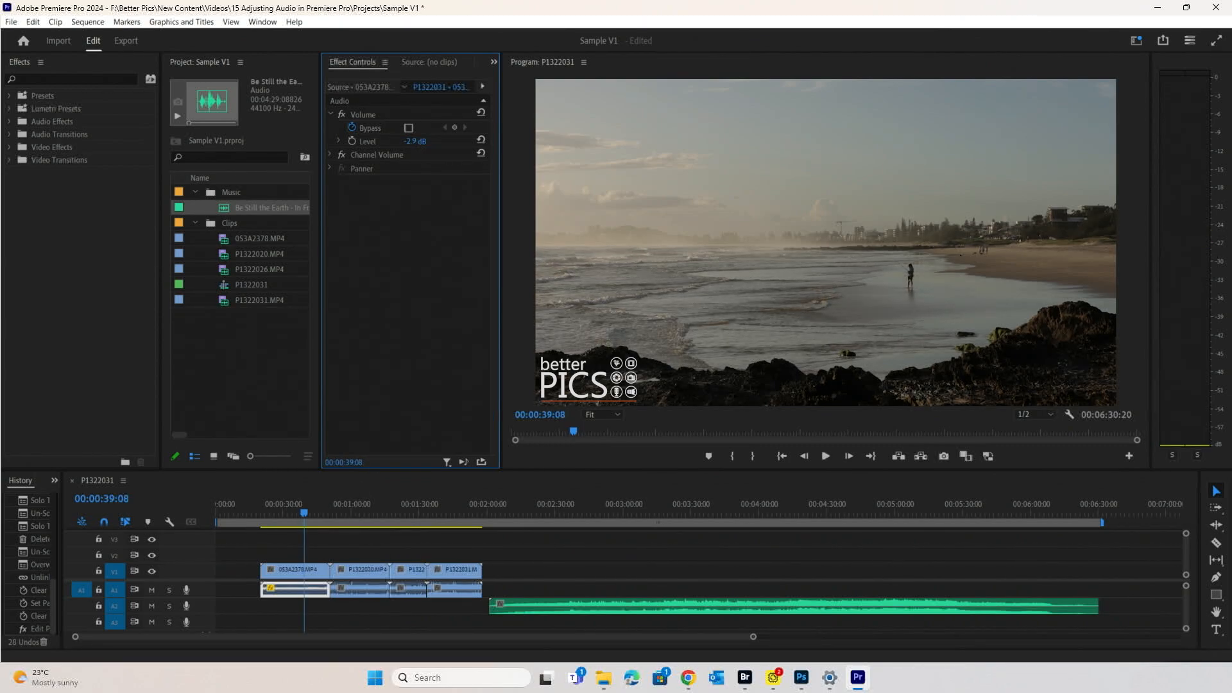
drag(414, 141, 386, 141)
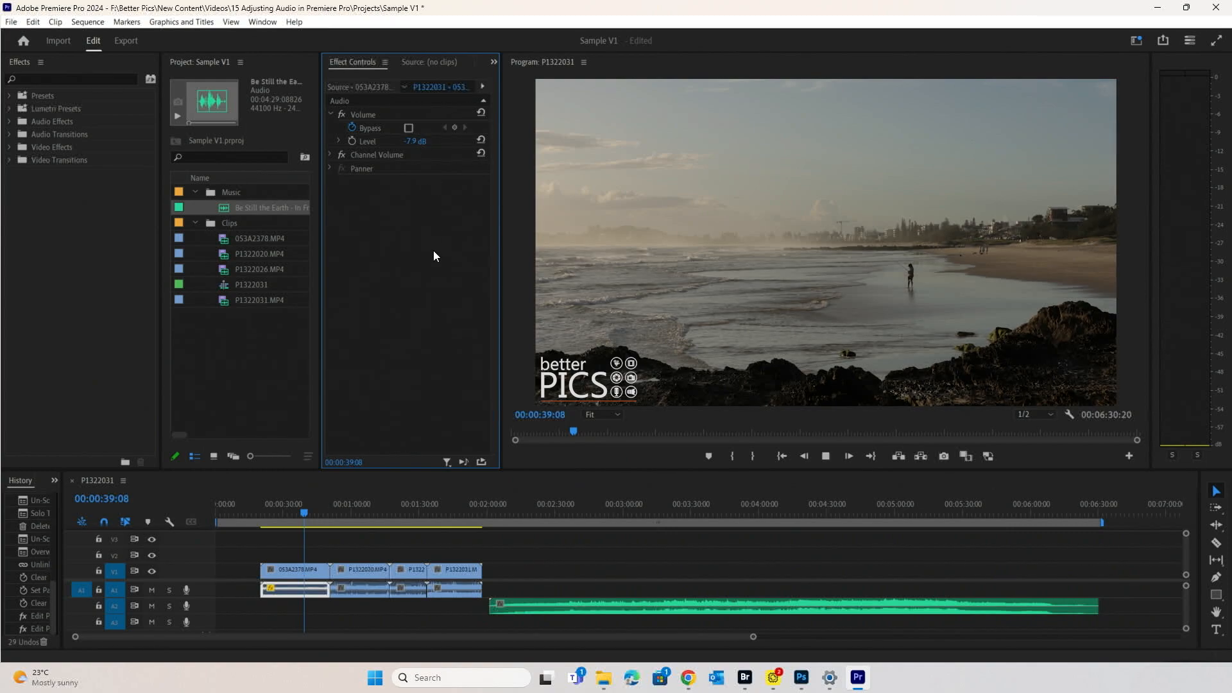
key(space)
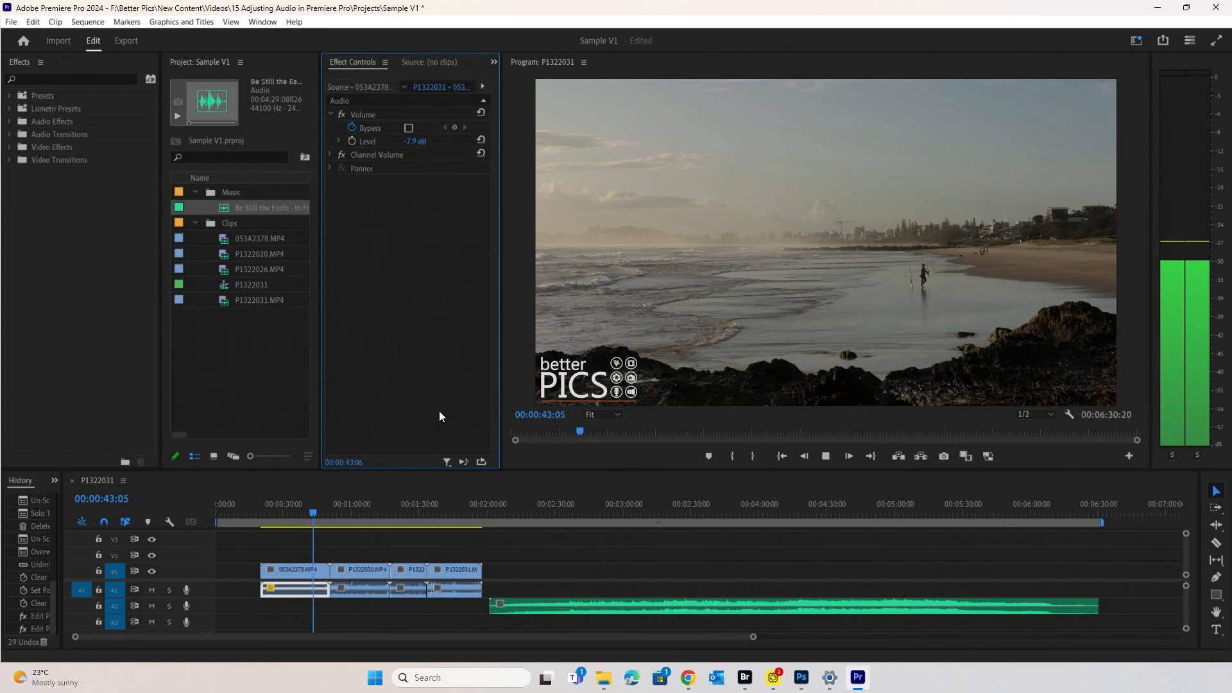
- Turn off Level keyframing on P1322020's stream audio and lower its Level
click(349, 506)
click(361, 570)
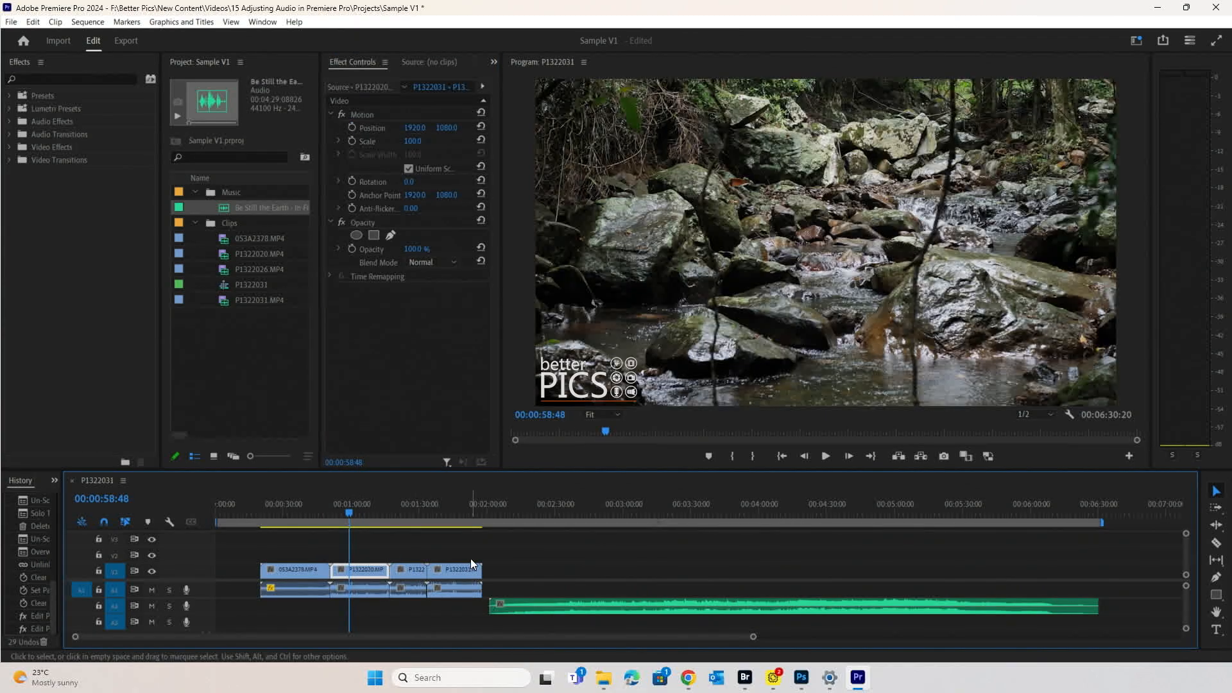
key(space)
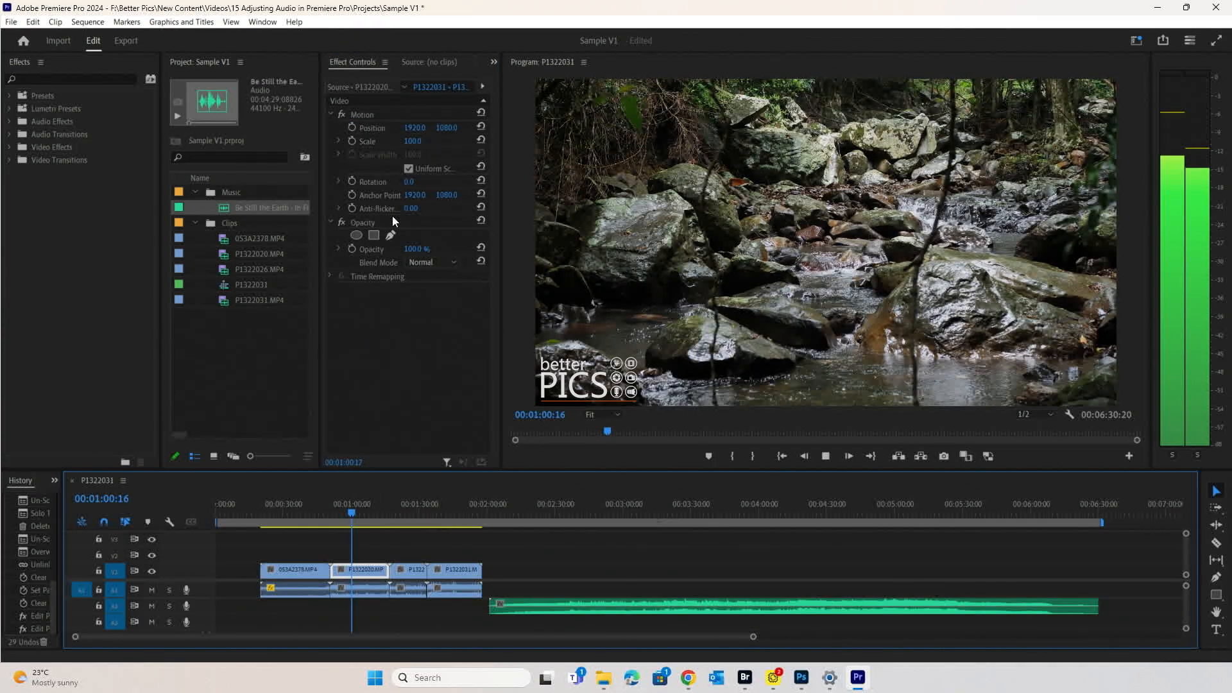
click(376, 596)
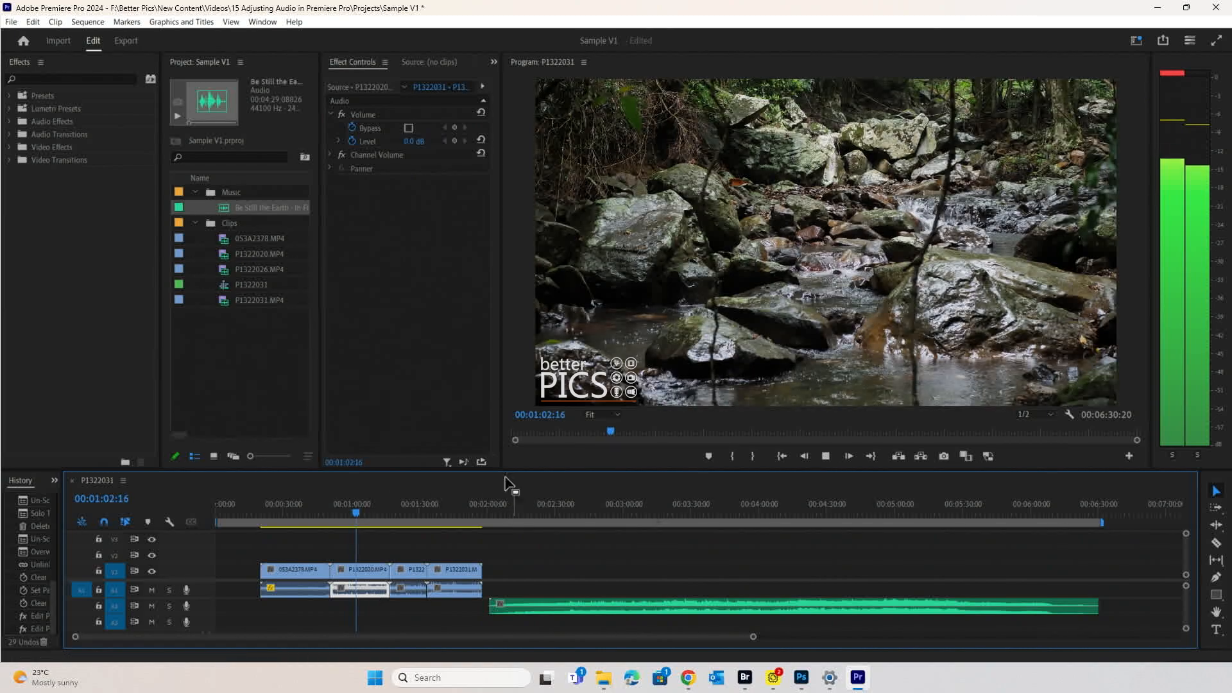
click(356, 141)
key(space)
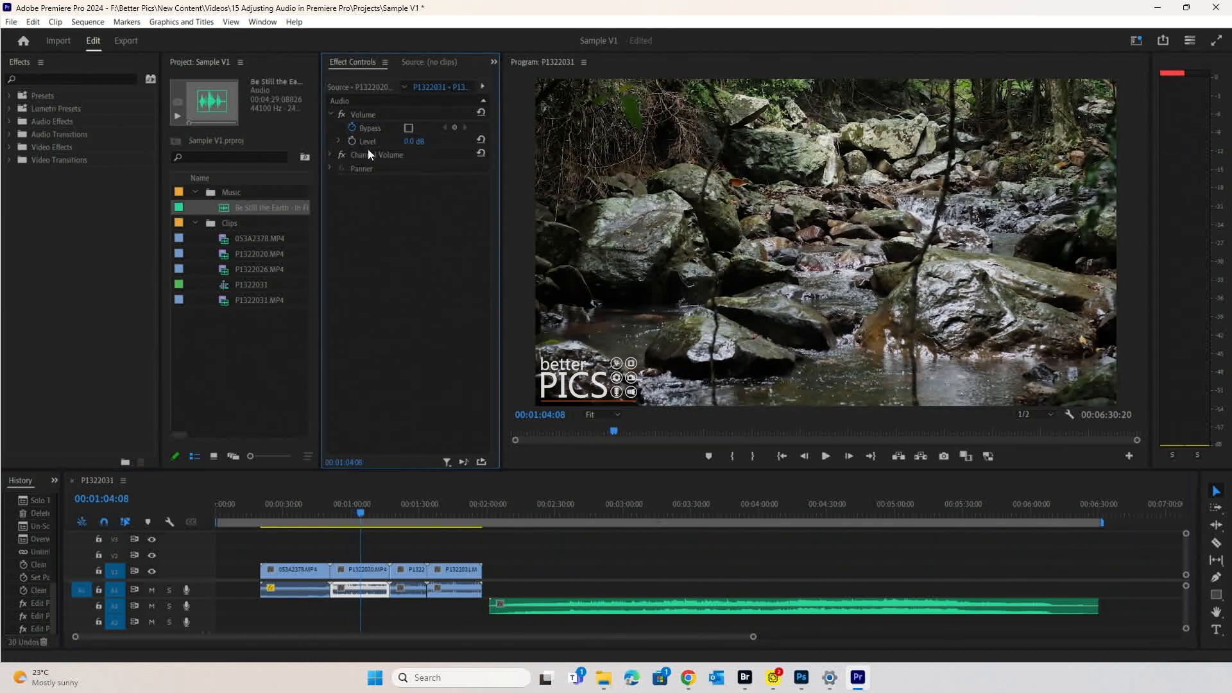
drag(414, 141, 386, 141)
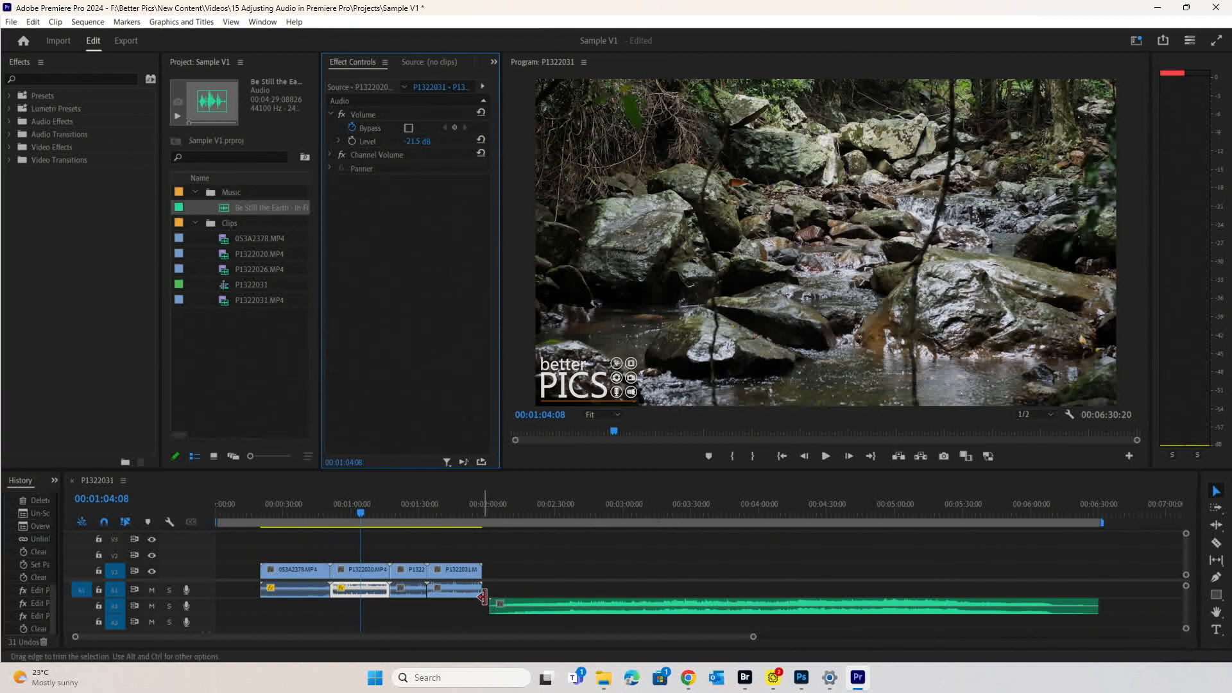
key(space)
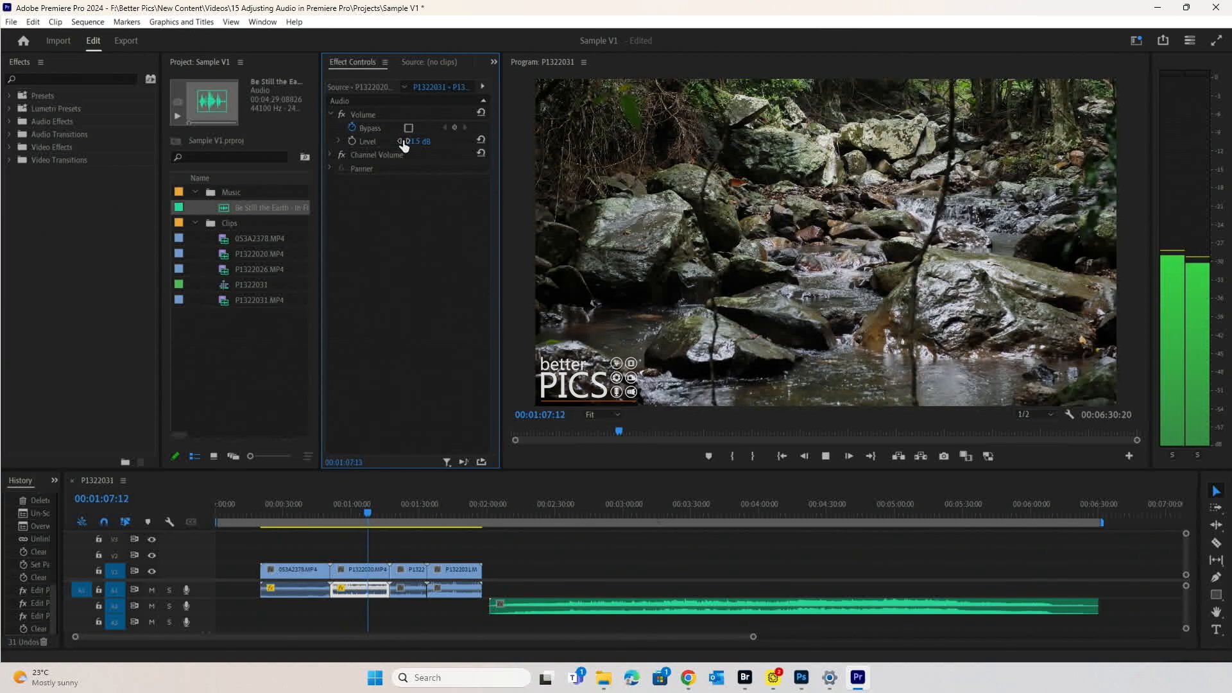
key(space)
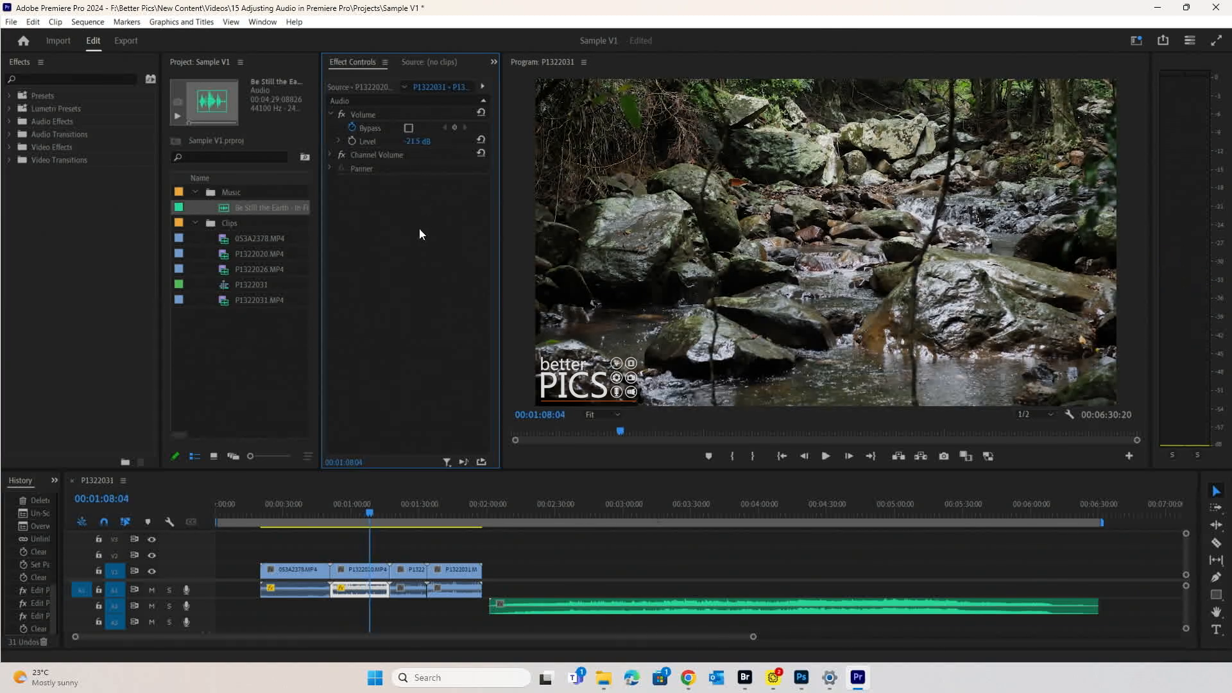
- Fine-tune the stream audio Level between -18.8 and -16.1 dB during playback
click(339, 141)
drag(375, 165, 380, 162)
key(space)
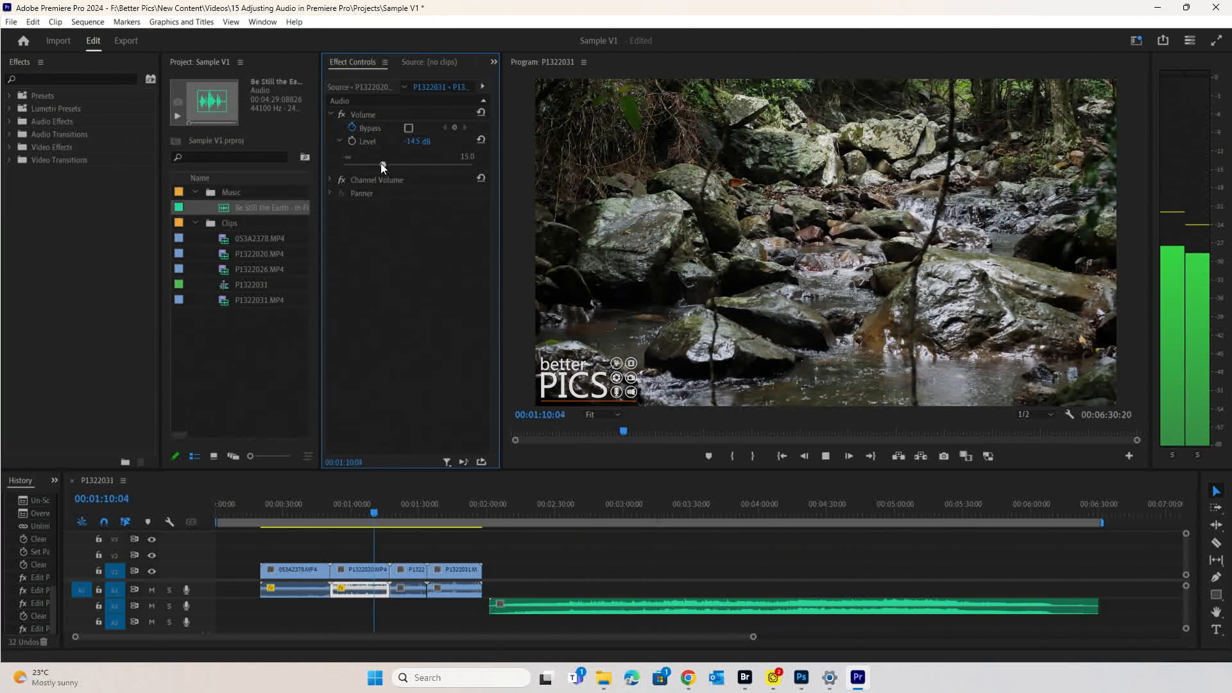
drag(380, 163, 379, 163)
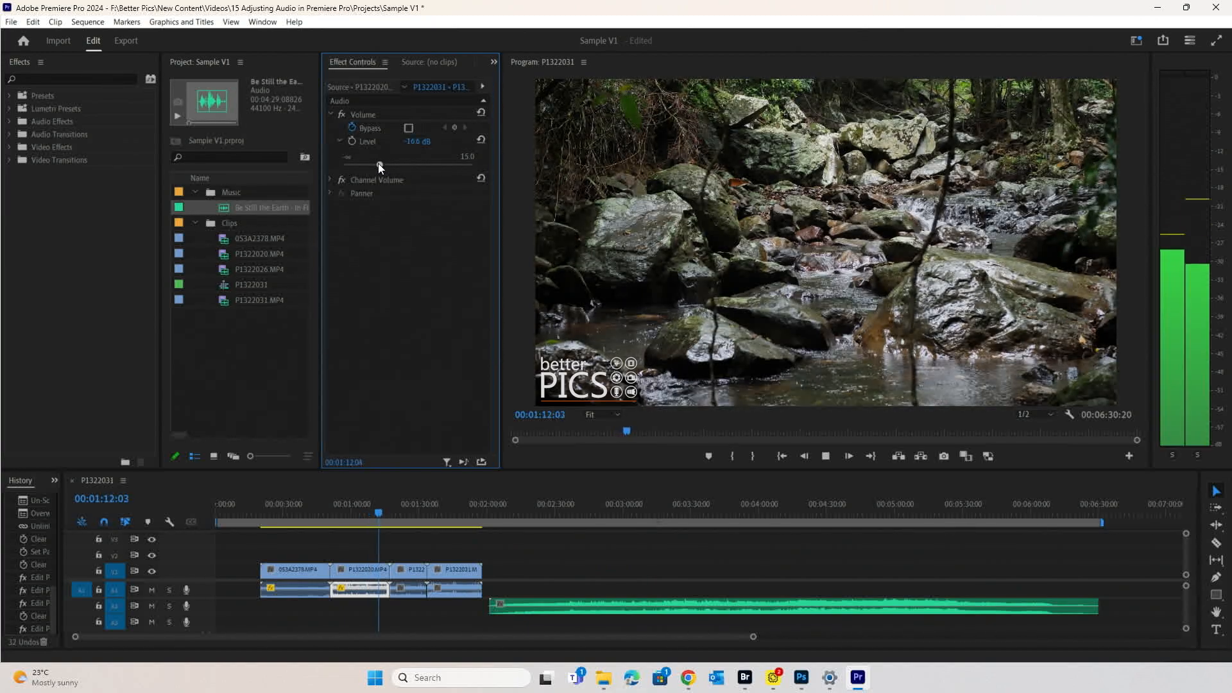
key(space)
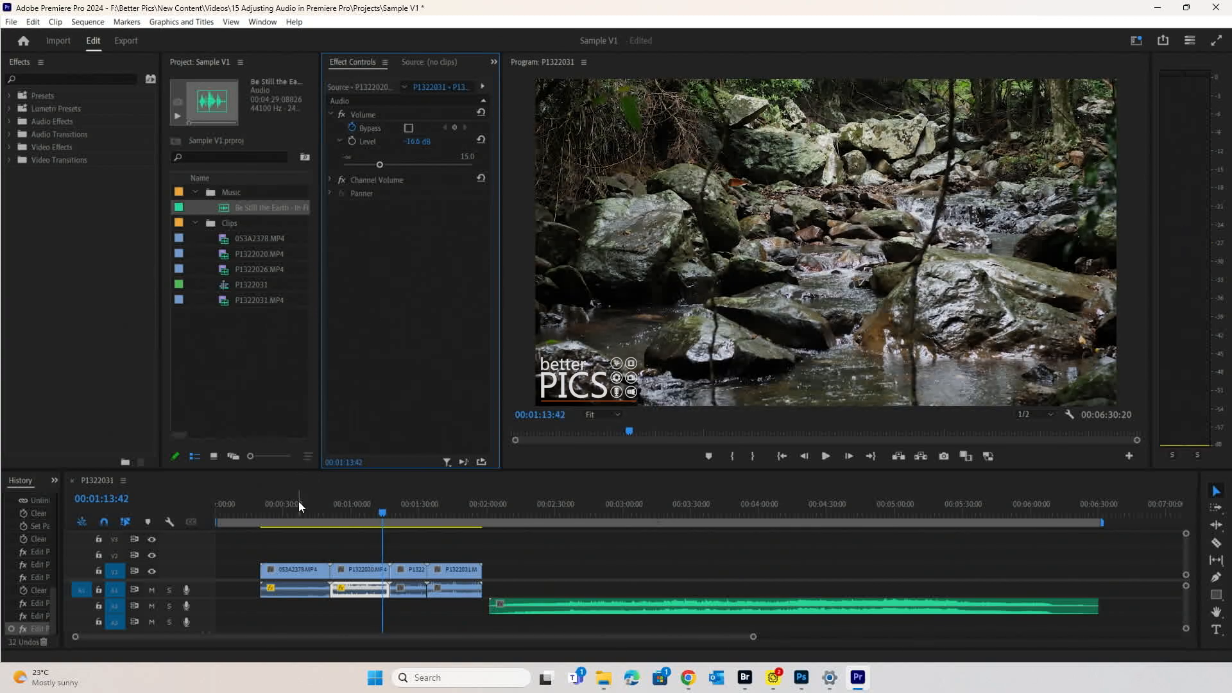
- Compare the beach and stream sections and settle the stream audio Level at -17.0 dB
click(299, 502)
key(space)
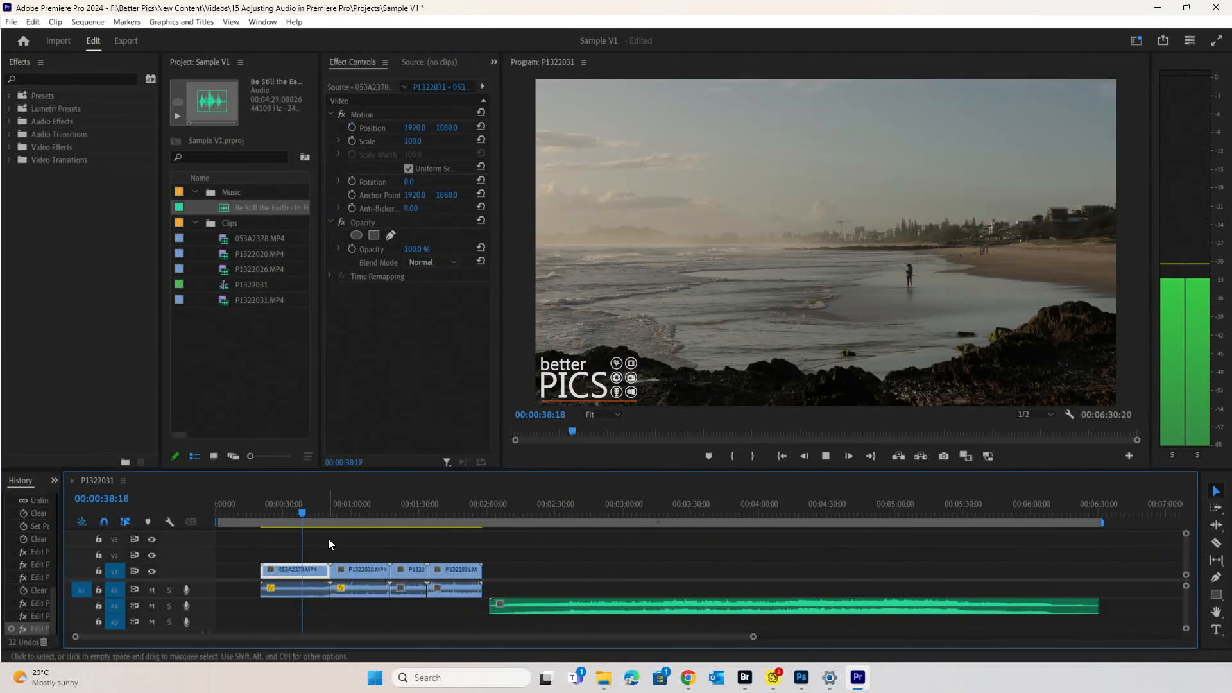
click(341, 504)
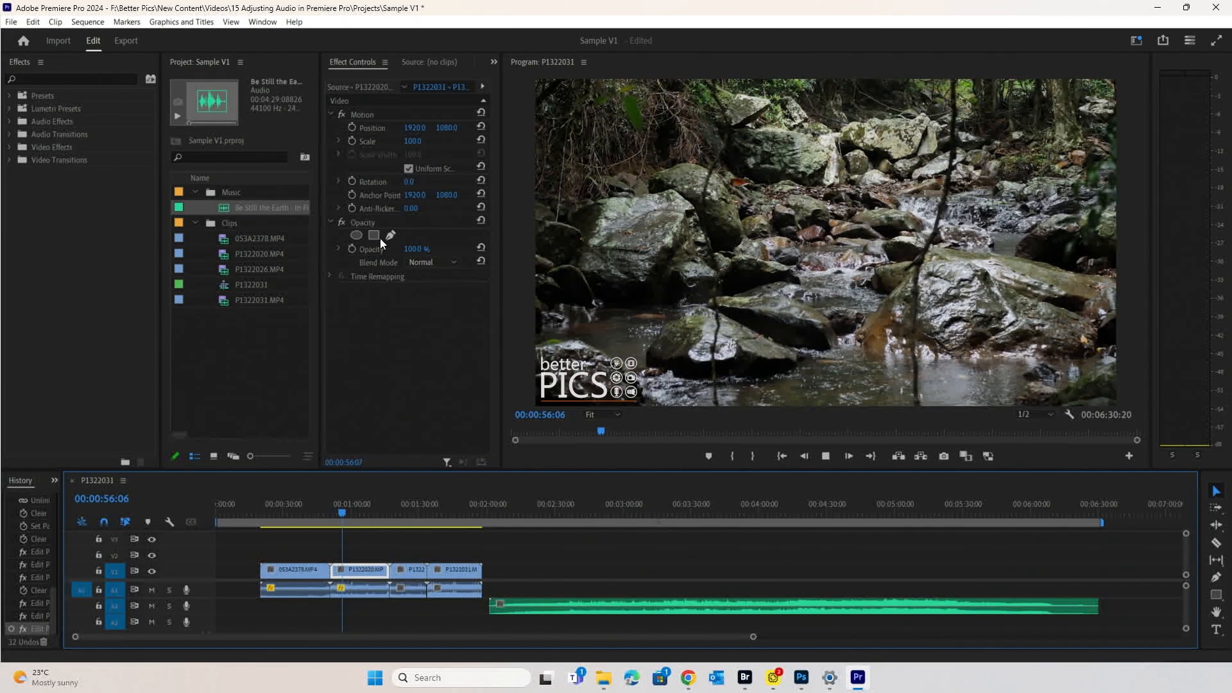
key(space)
click(372, 591)
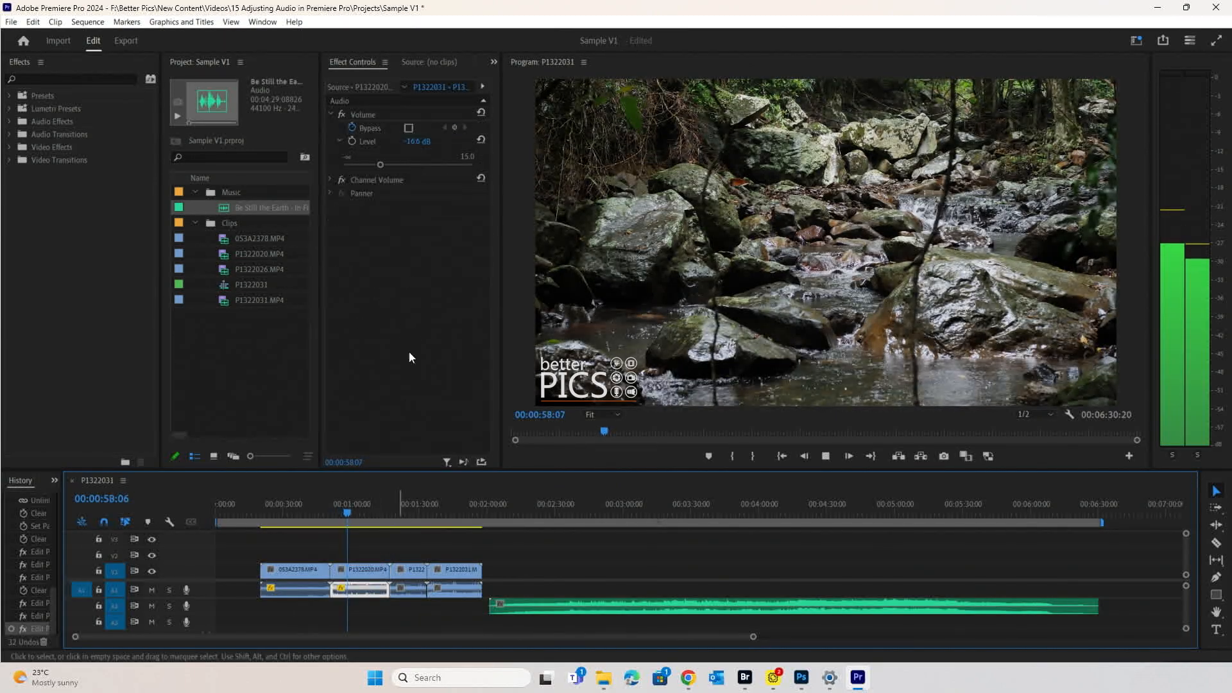
click(380, 166)
drag(380, 167, 379, 167)
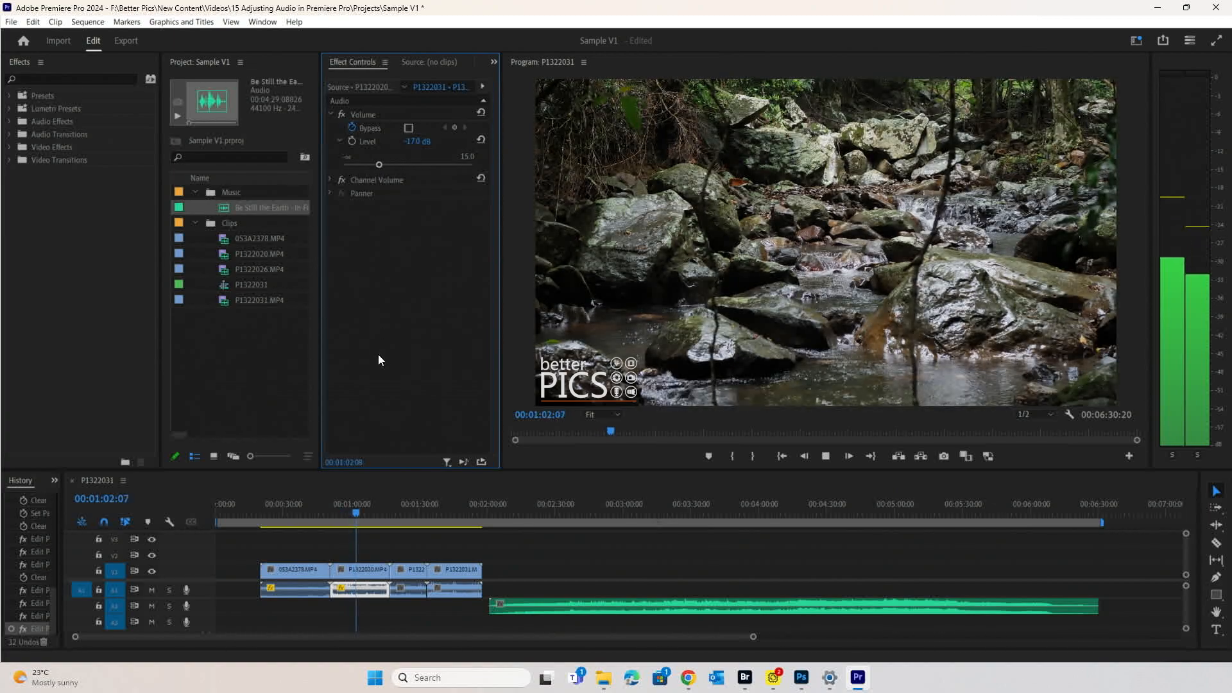
click(398, 512)
click(419, 593)
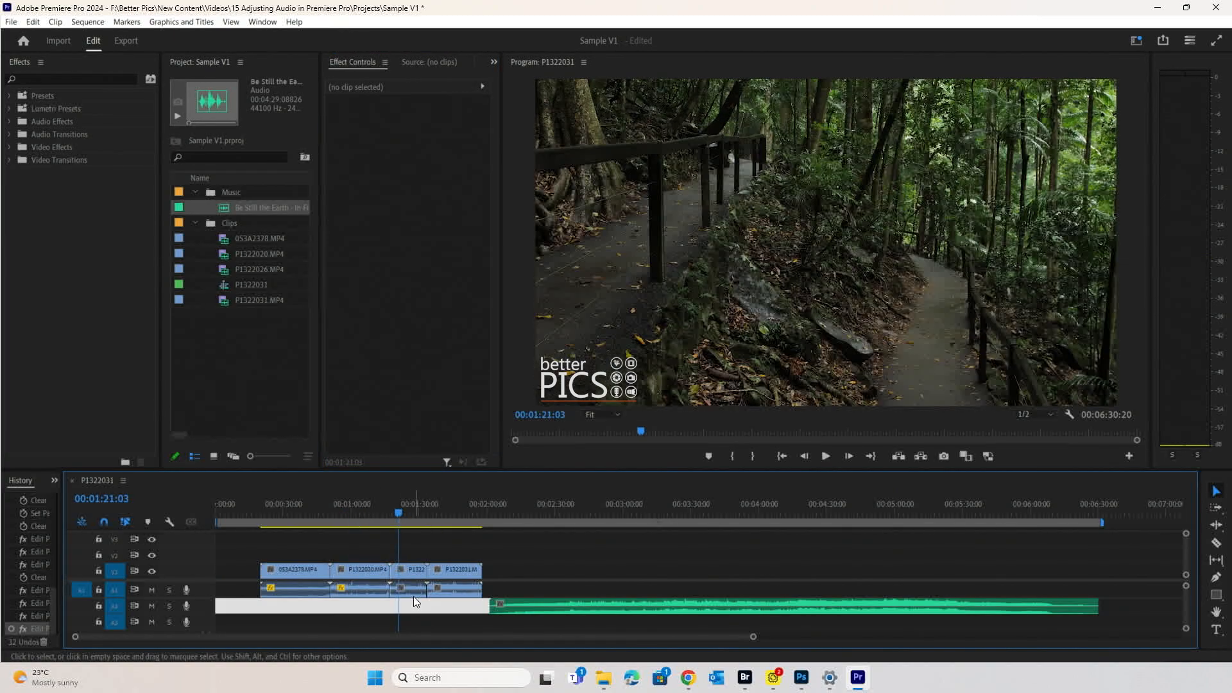
- Turn off Level keyframing on P1322026's audio and lower it to -14.9 dB, checking playback
click(413, 595)
click(352, 140)
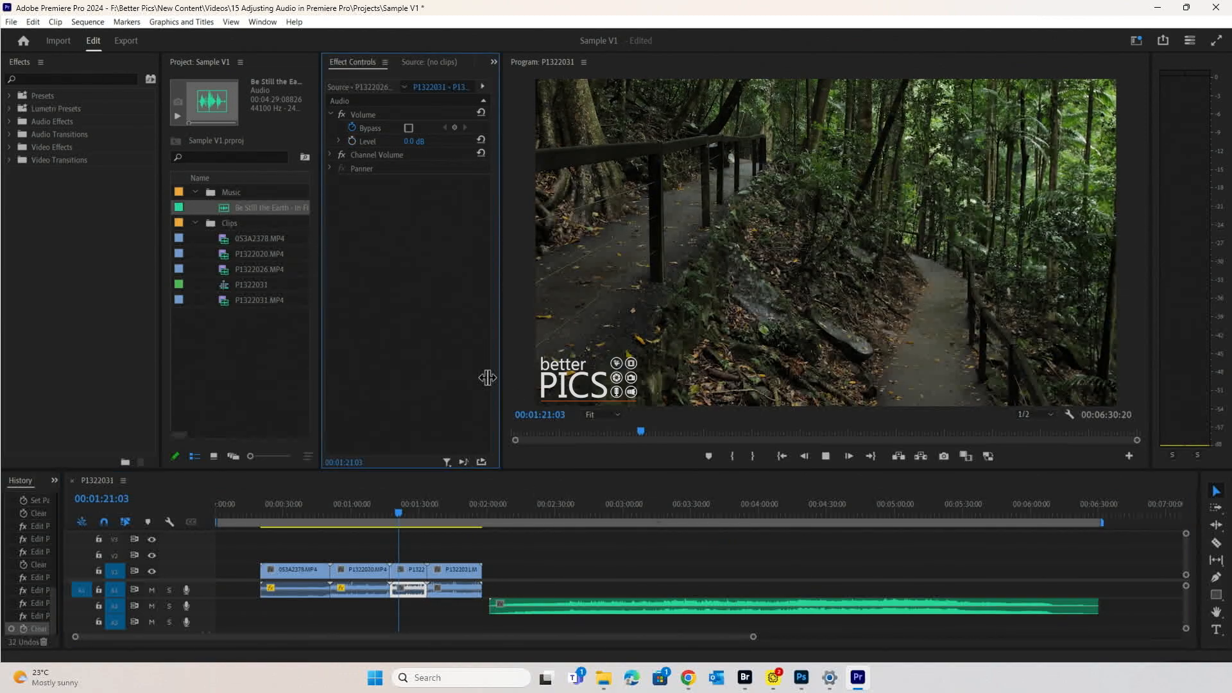
key(space)
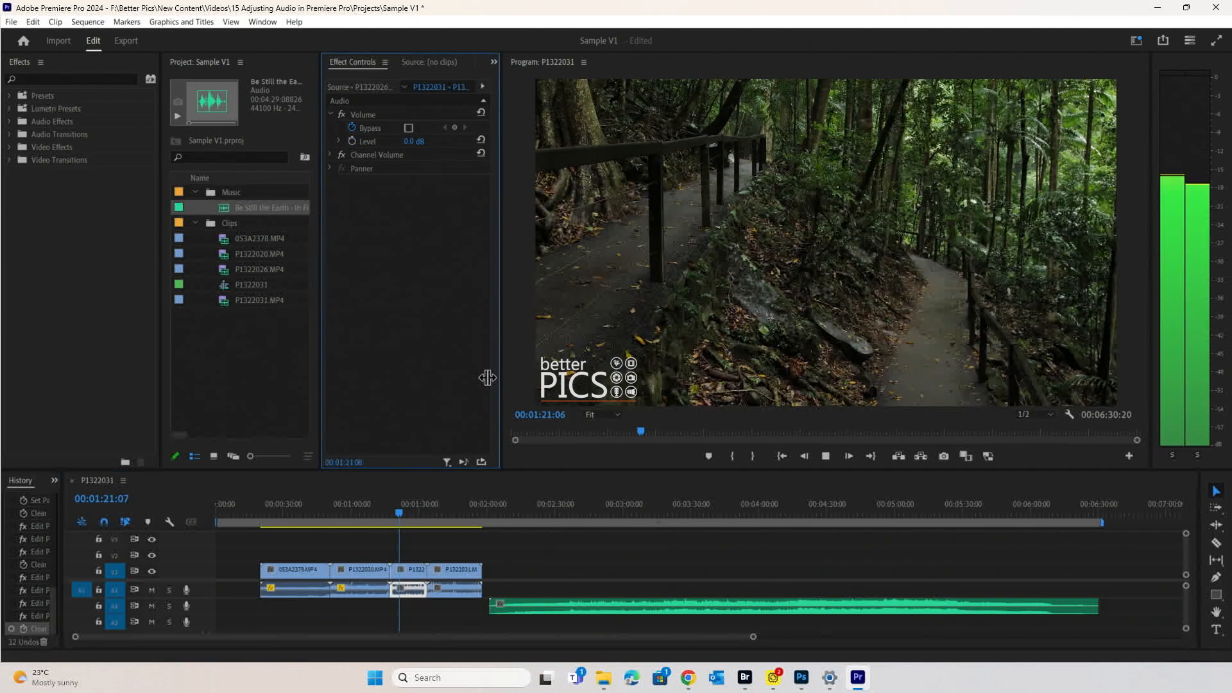
click(339, 141)
drag(403, 167, 380, 164)
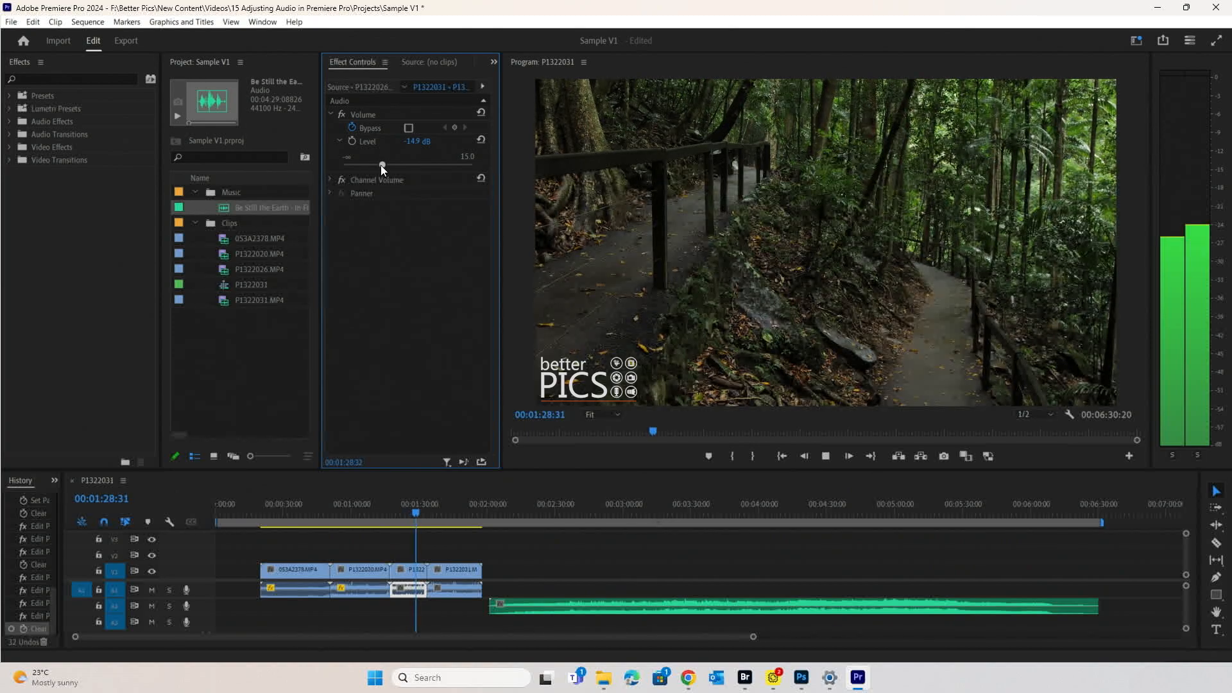
click(401, 506)
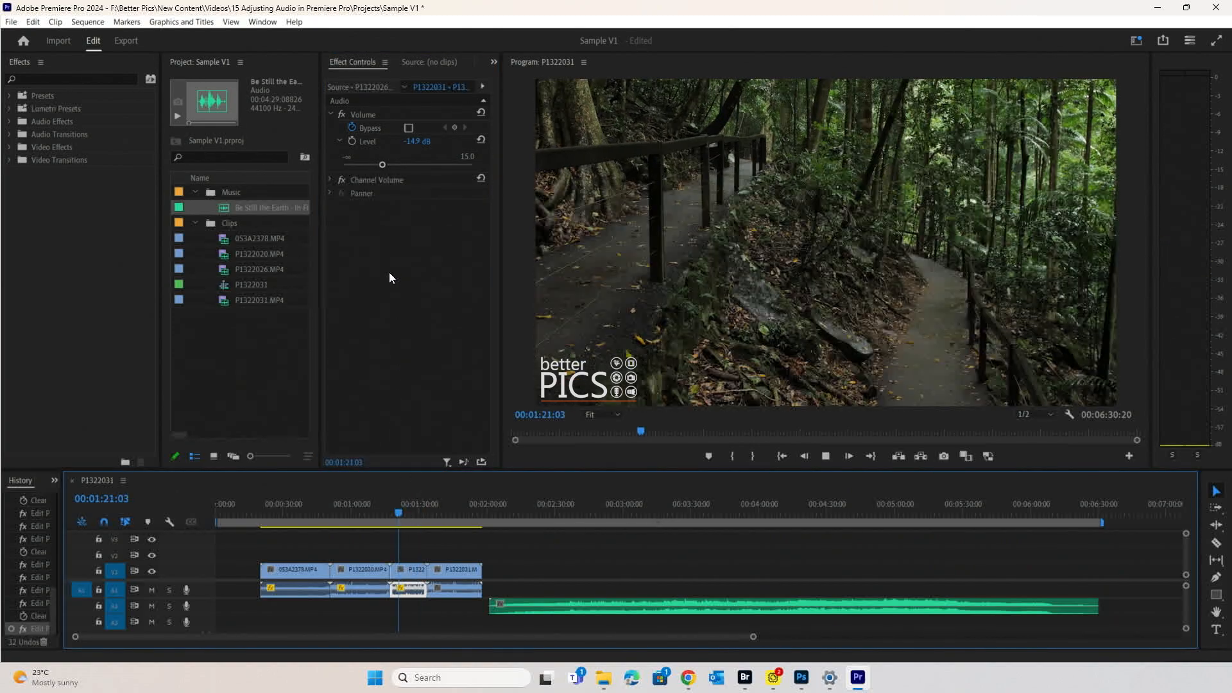
key(space)
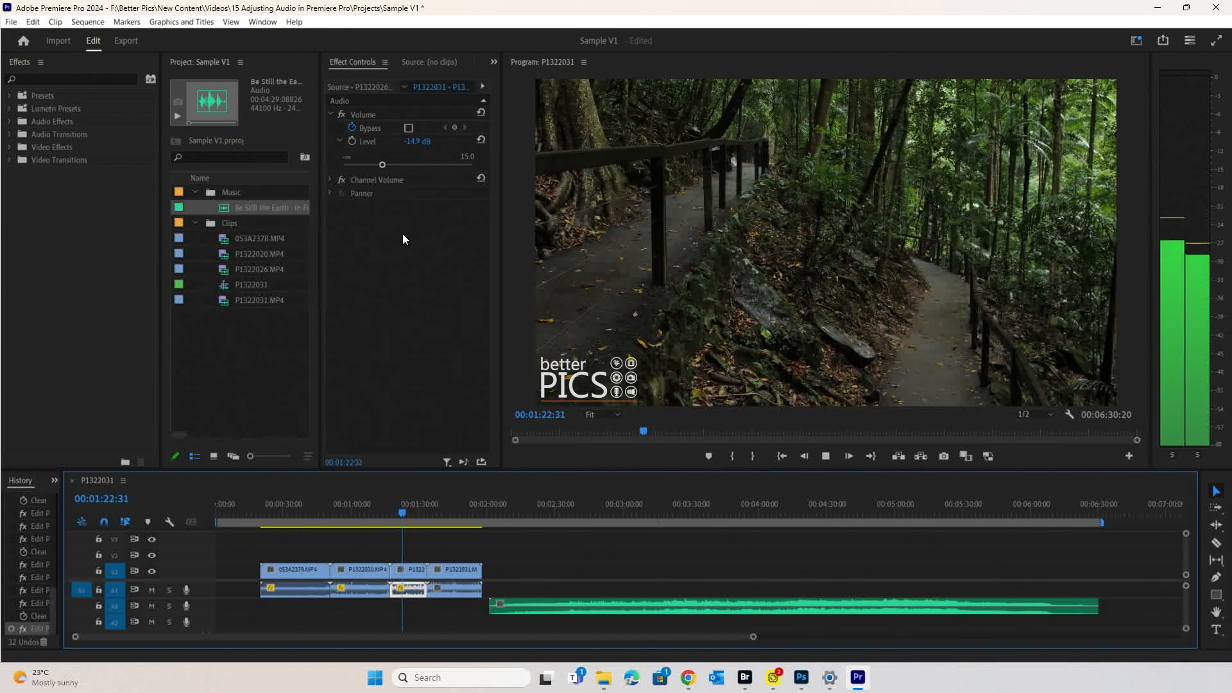
click(446, 507)
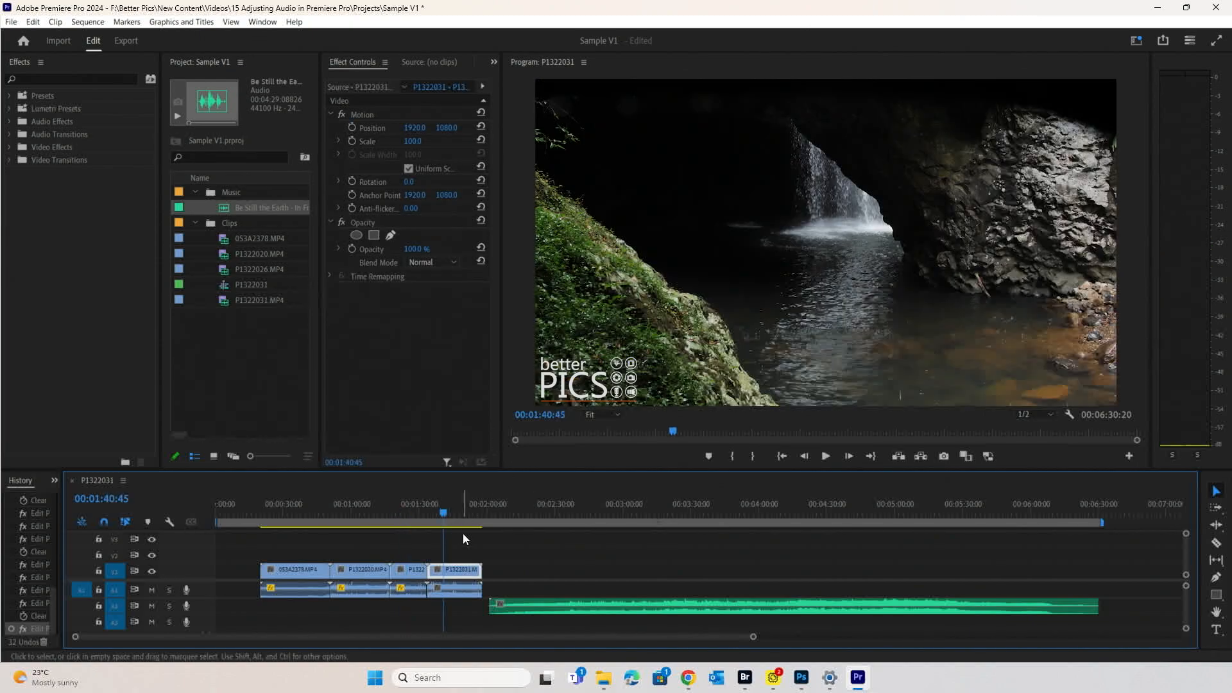
- Turn off Level keyframing on P1322031's waterfall audio and lower its Level while playing
click(460, 590)
click(352, 141)
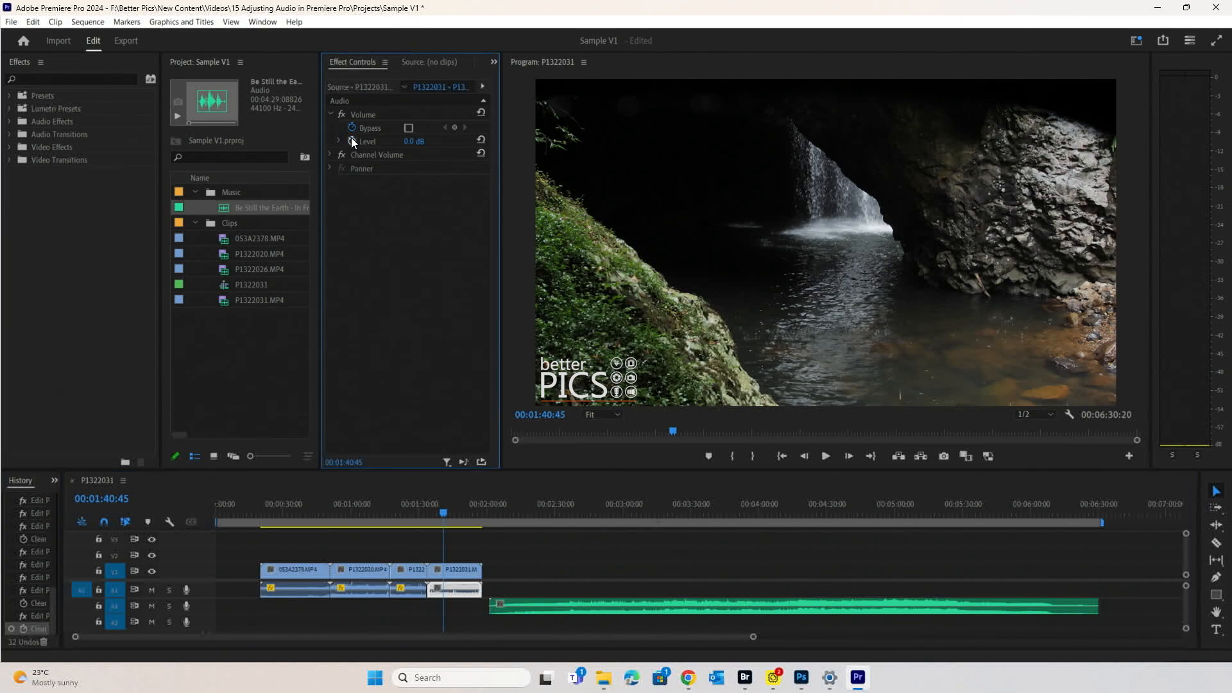
click(338, 141)
key(space)
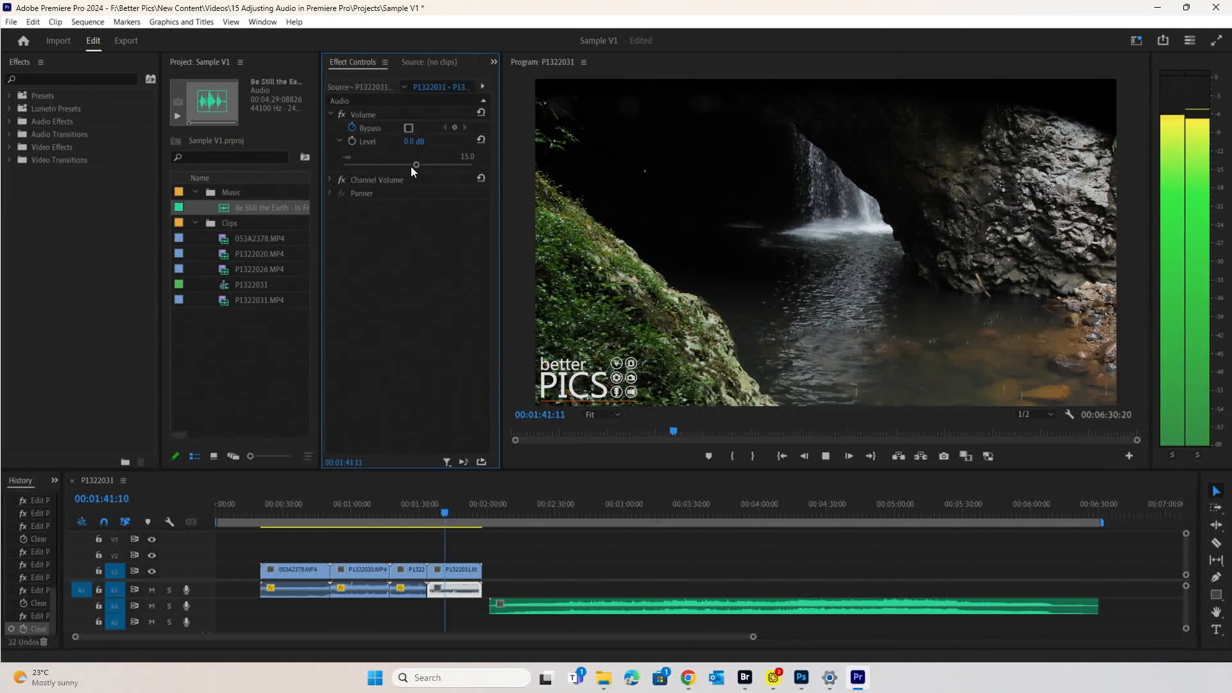
drag(411, 164, 372, 163)
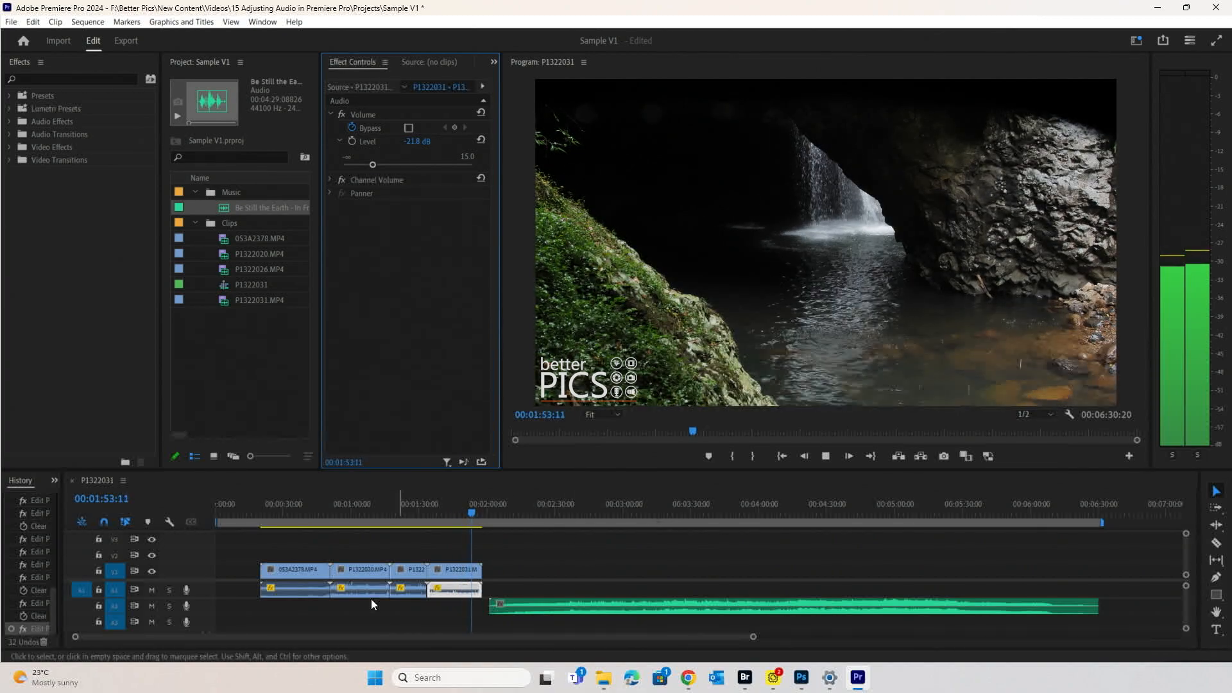
key(space)
- Preview the first three clips in turn and shift the music clip later on A2
click(290, 510)
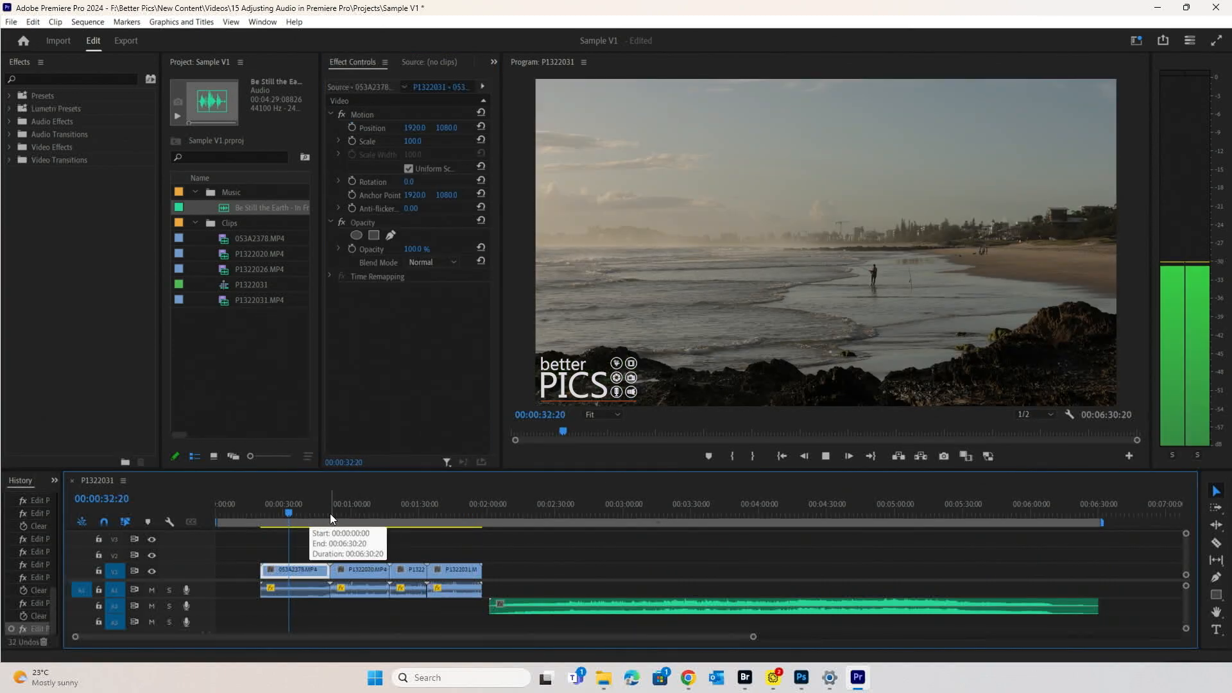
click(345, 511)
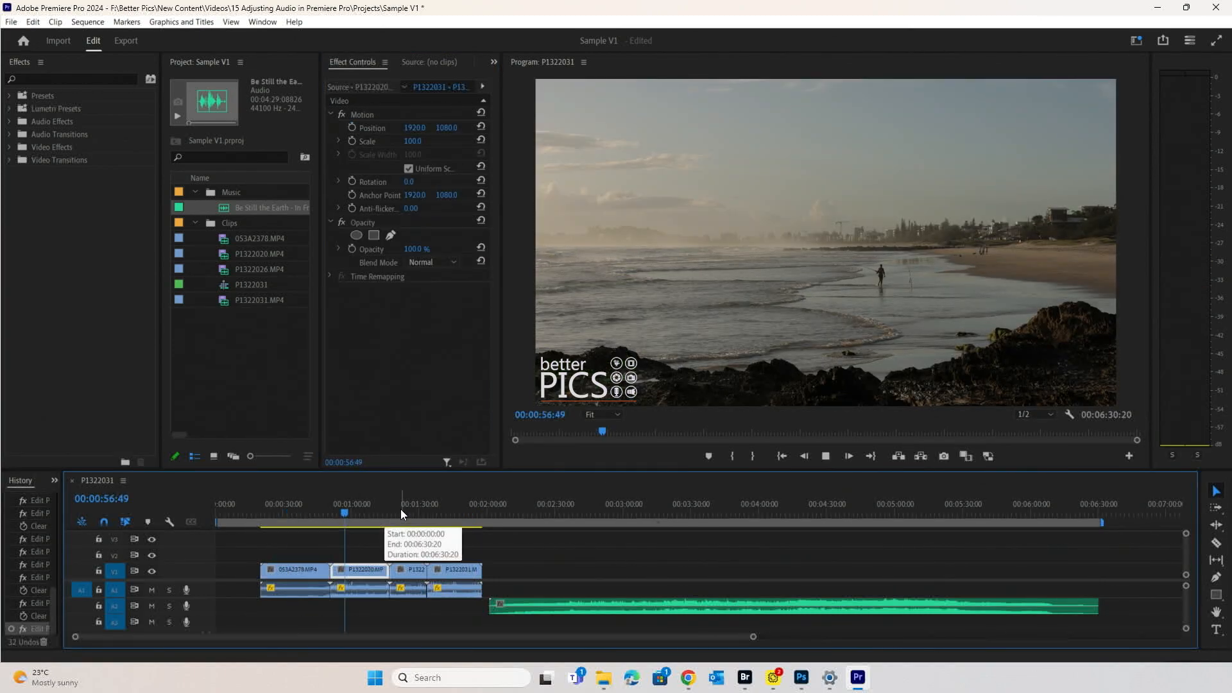
click(402, 512)
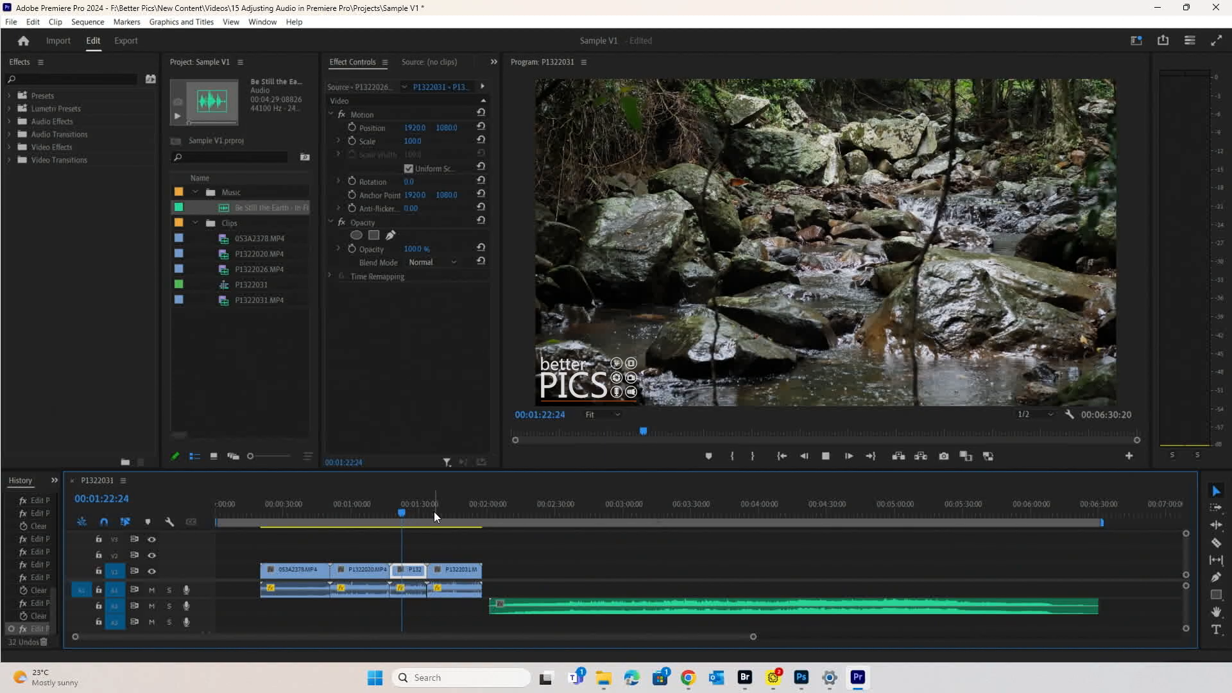
key(space)
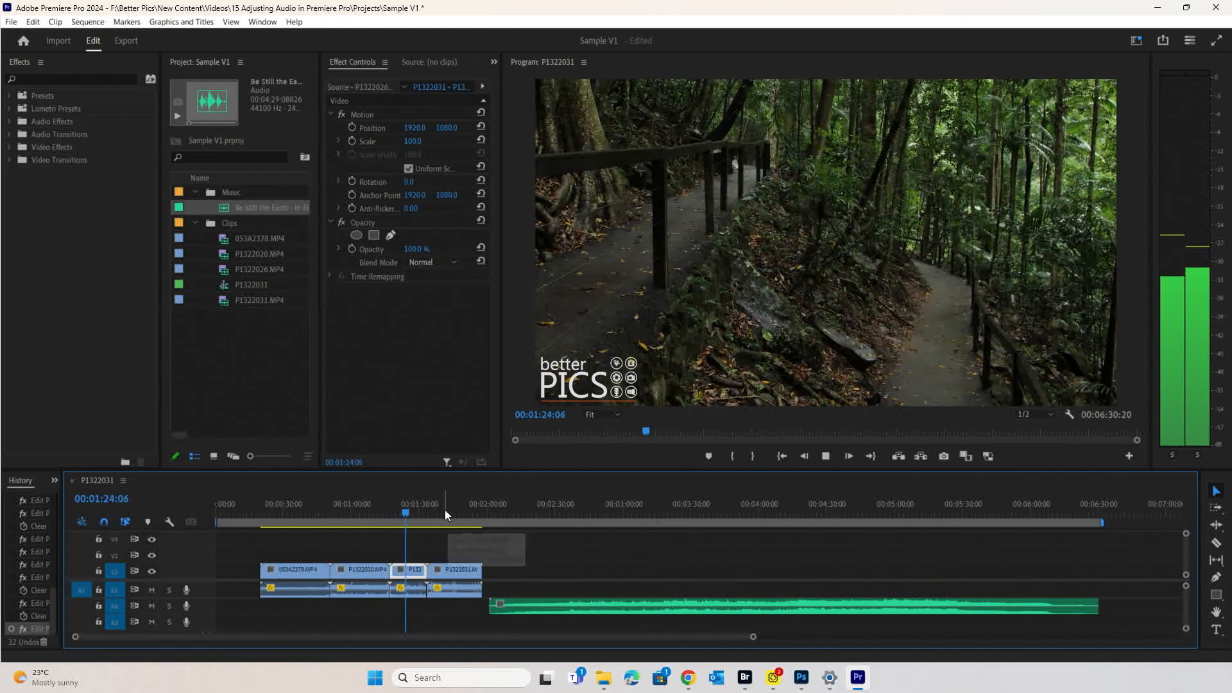
click(445, 509)
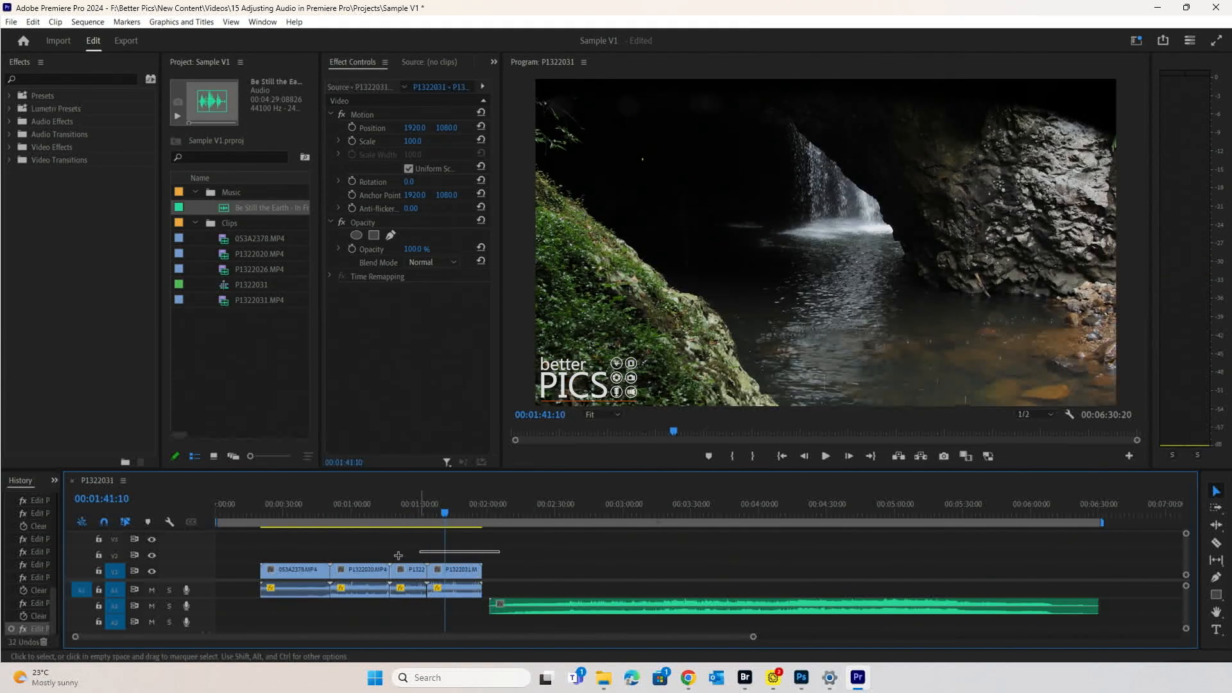
drag(616, 606, 754, 606)
click(647, 552)
- Readjust the waterfall audio Level, settling at -21.3 dB, and play back to check
click(462, 594)
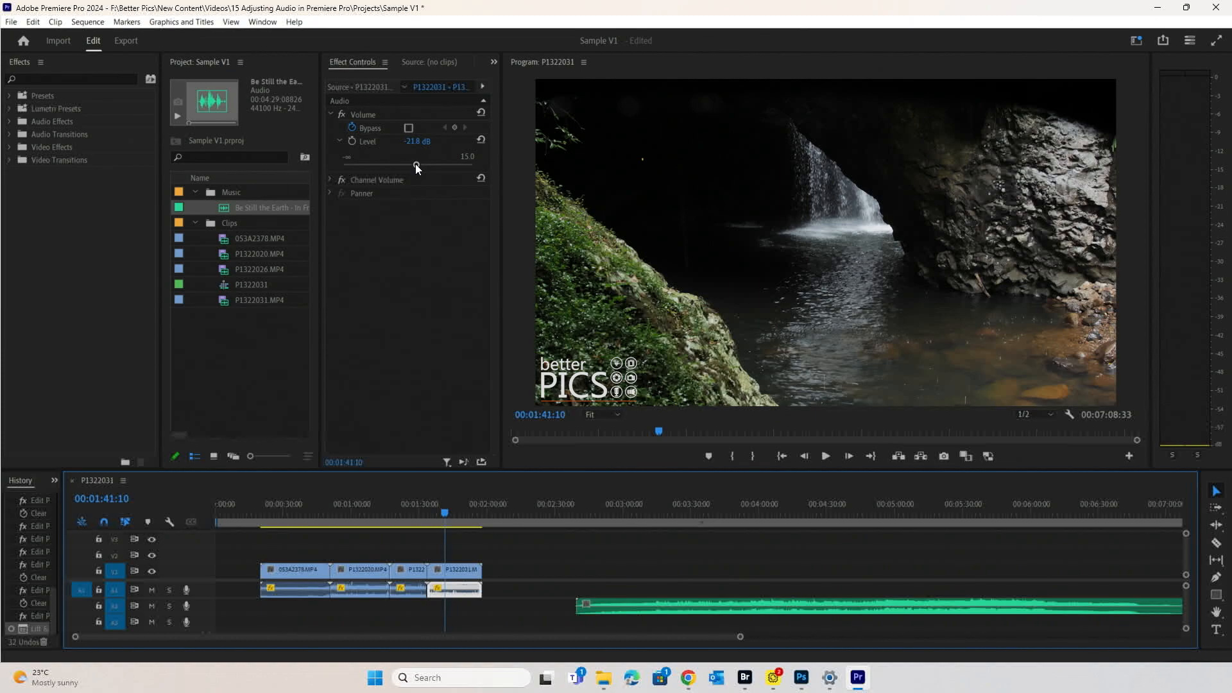
drag(415, 164, 424, 163)
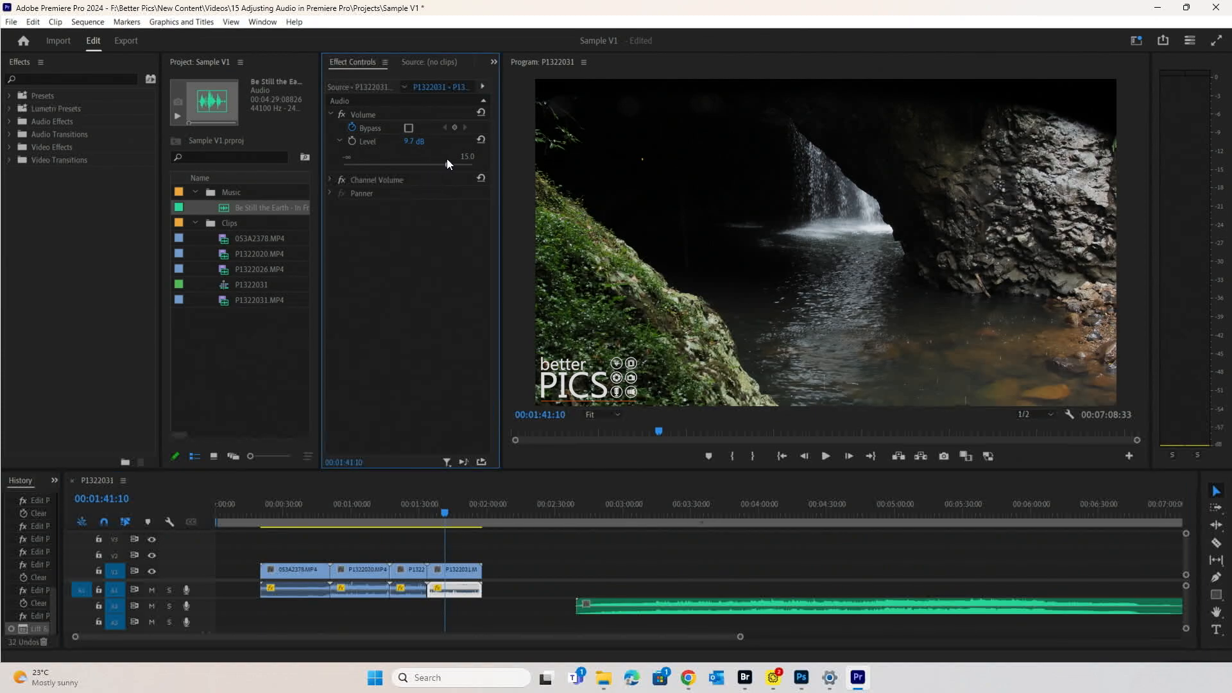
drag(479, 169, 481, 173)
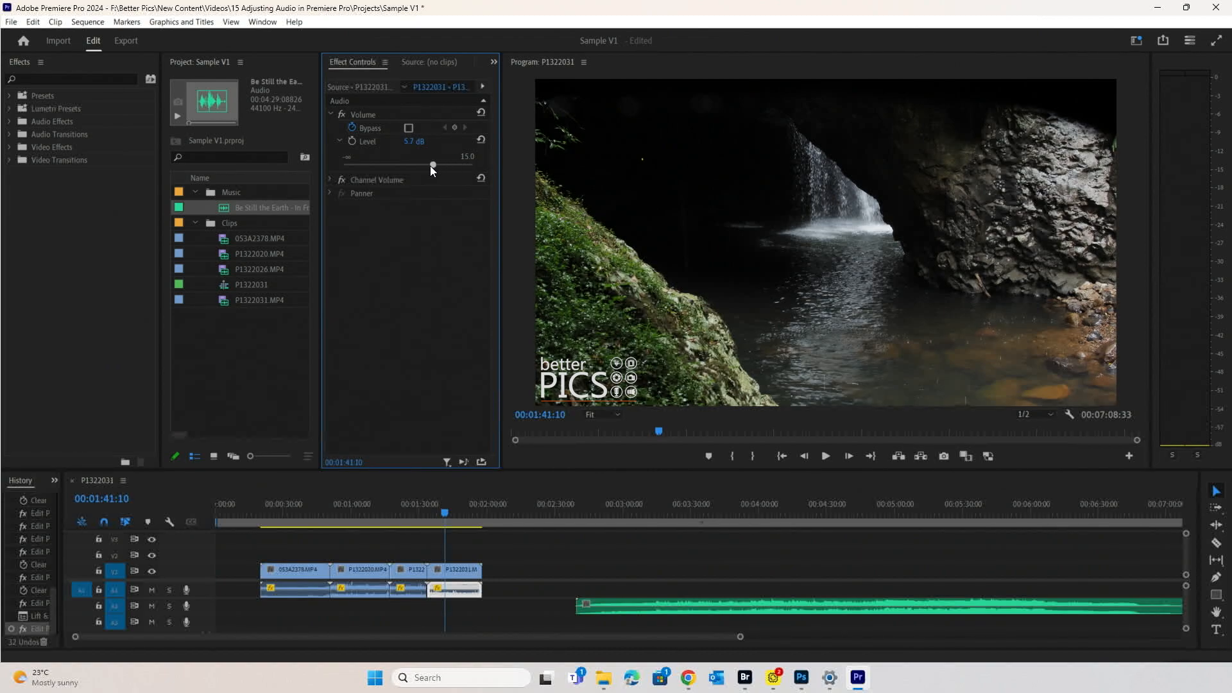
drag(419, 168, 411, 169)
drag(375, 168, 375, 169)
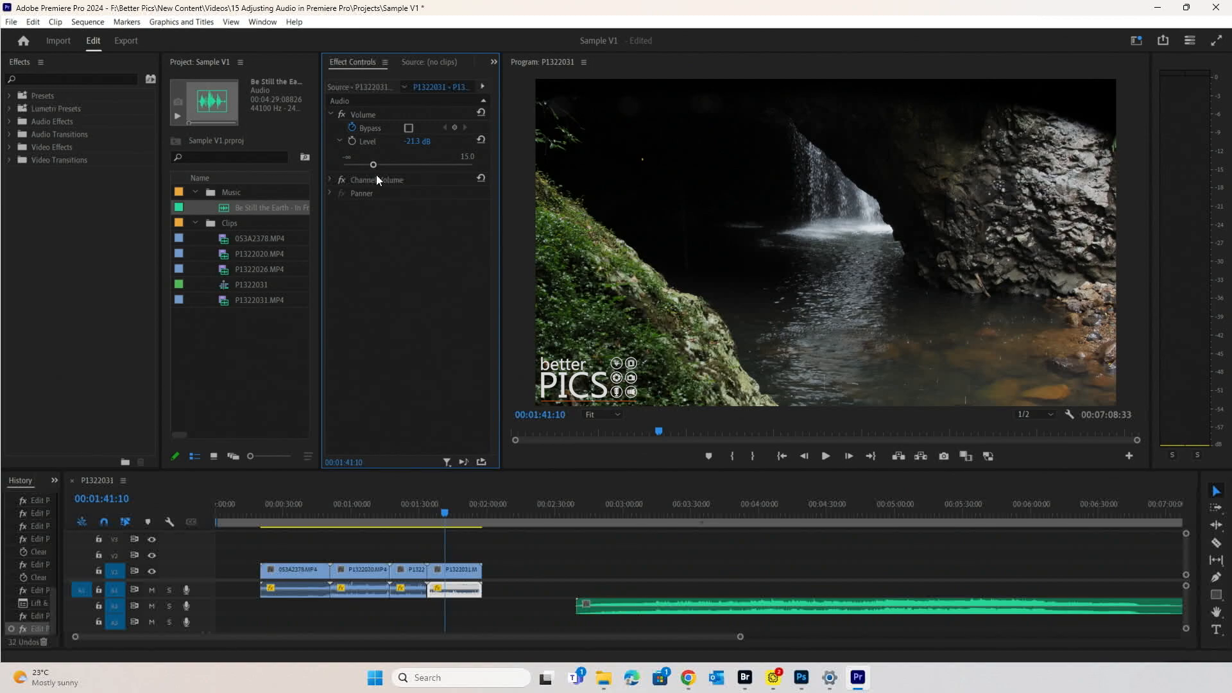
key(space)
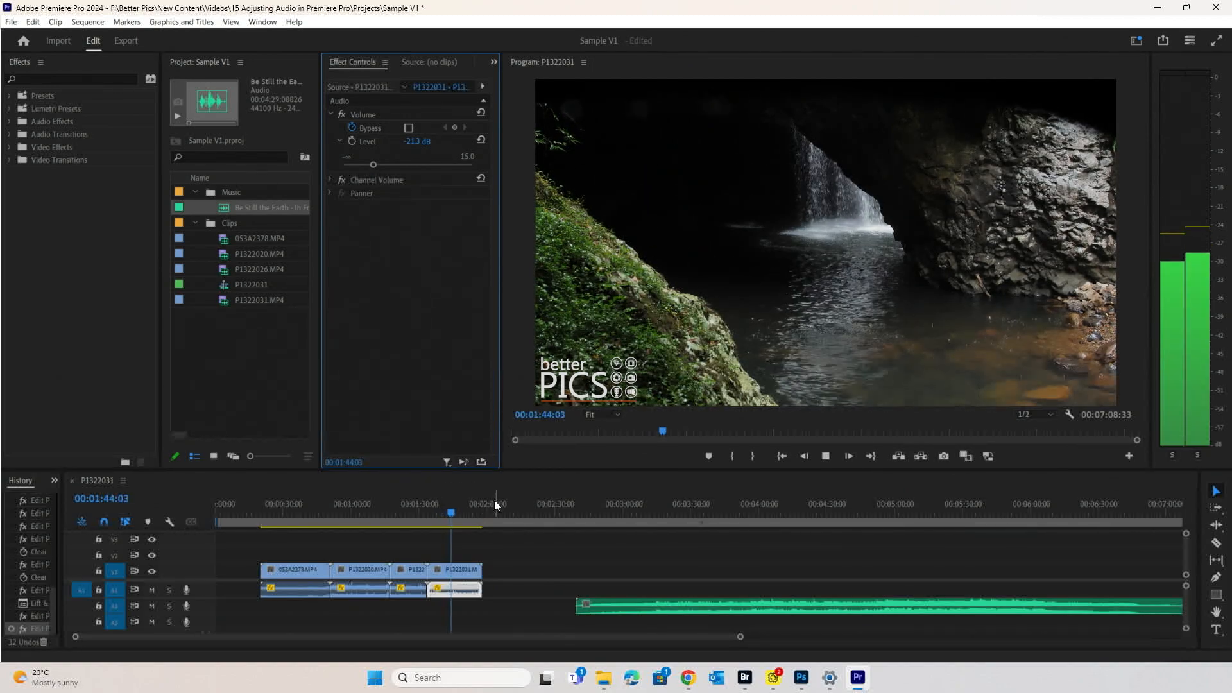
click(538, 545)
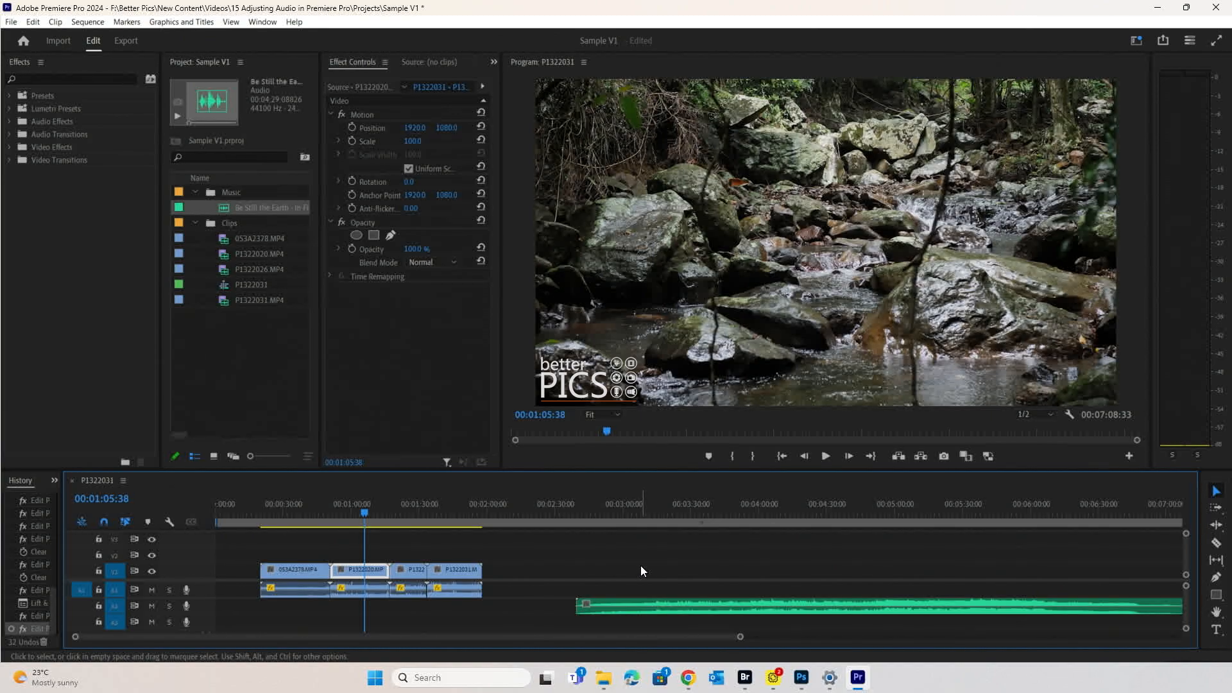
- Adjust P1322020's audio Level over repeated playbacks, settling at -18.8 dB
click(360, 588)
drag(416, 165, 420, 166)
key(space)
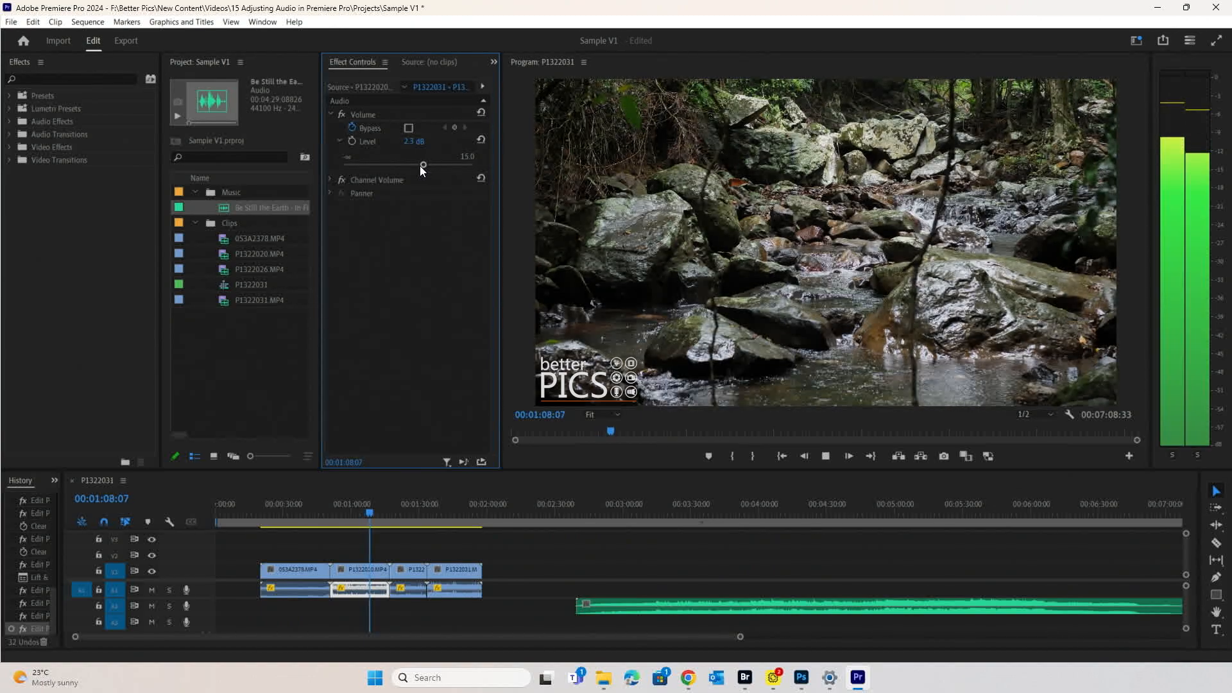
key(space)
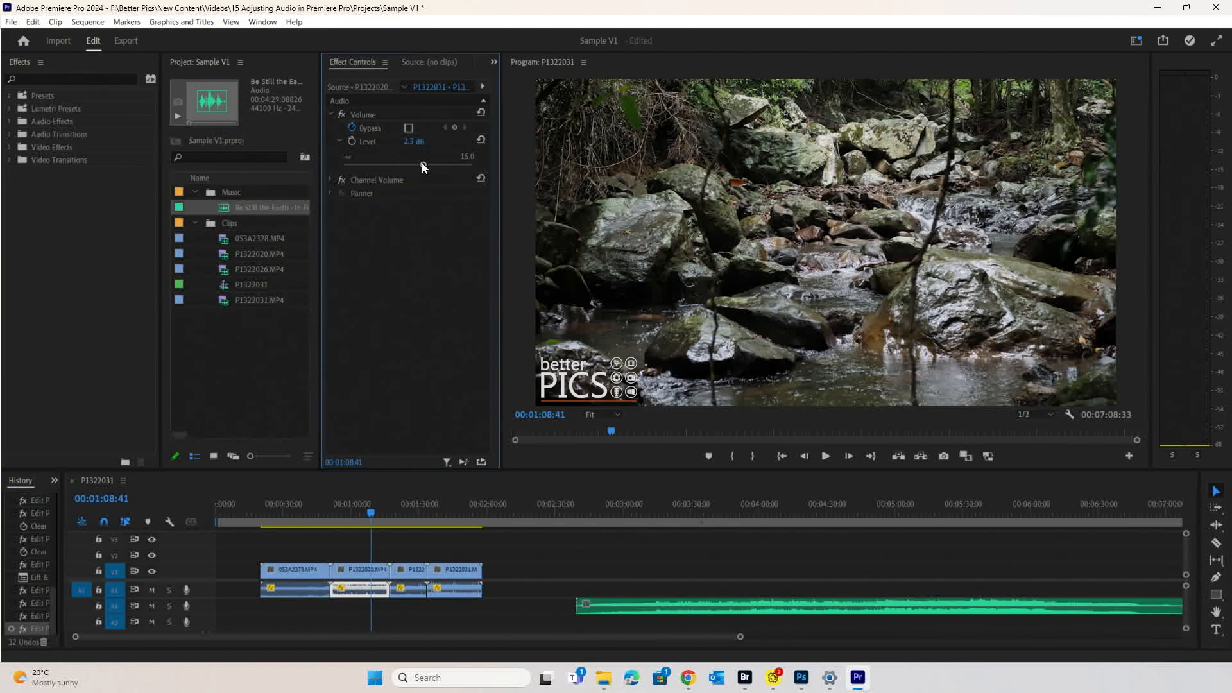
drag(423, 165, 423, 165)
key(space)
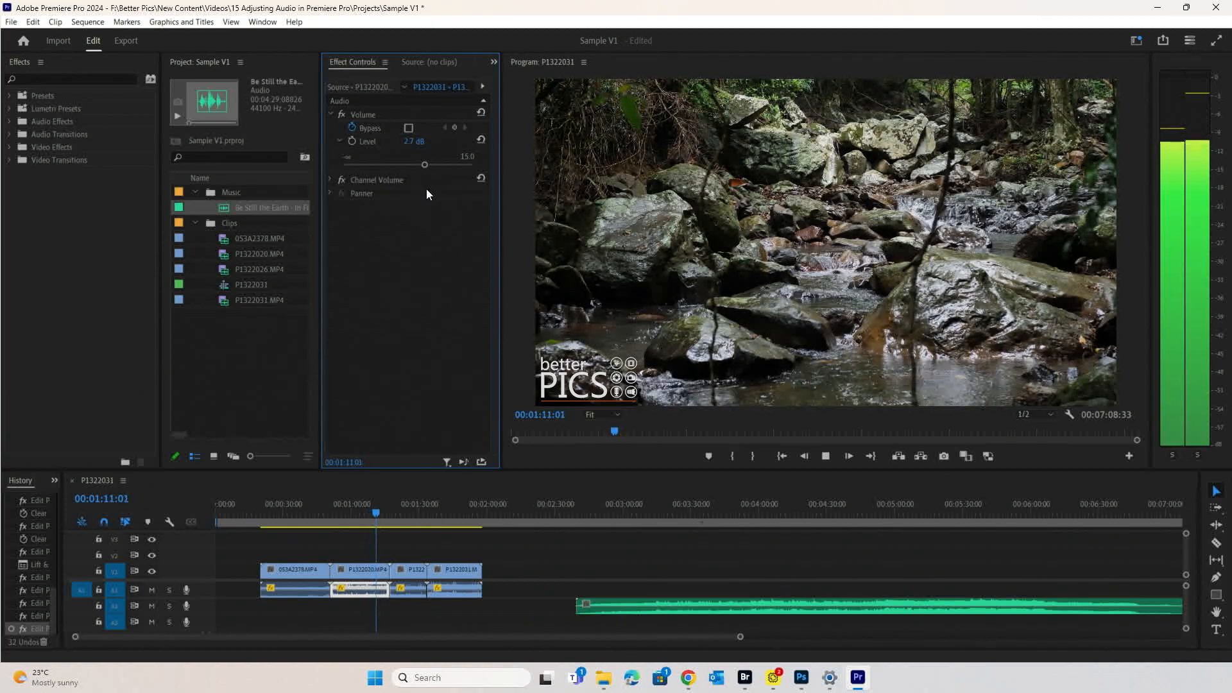
key(space)
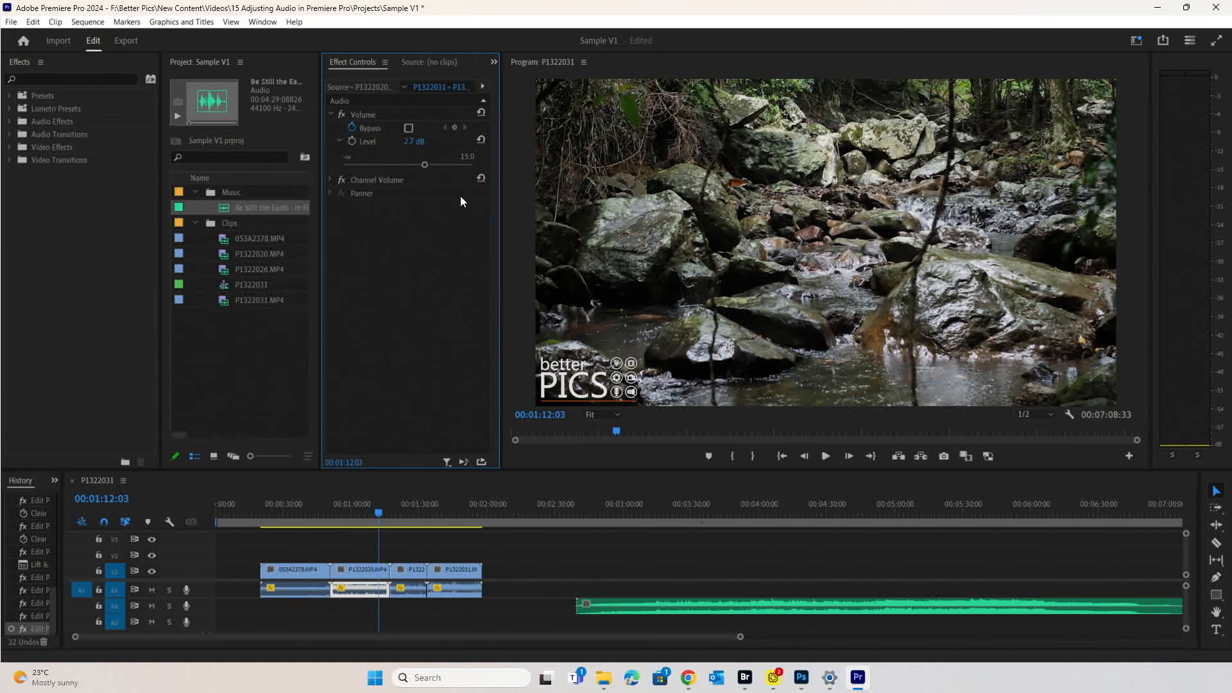
click(511, 528)
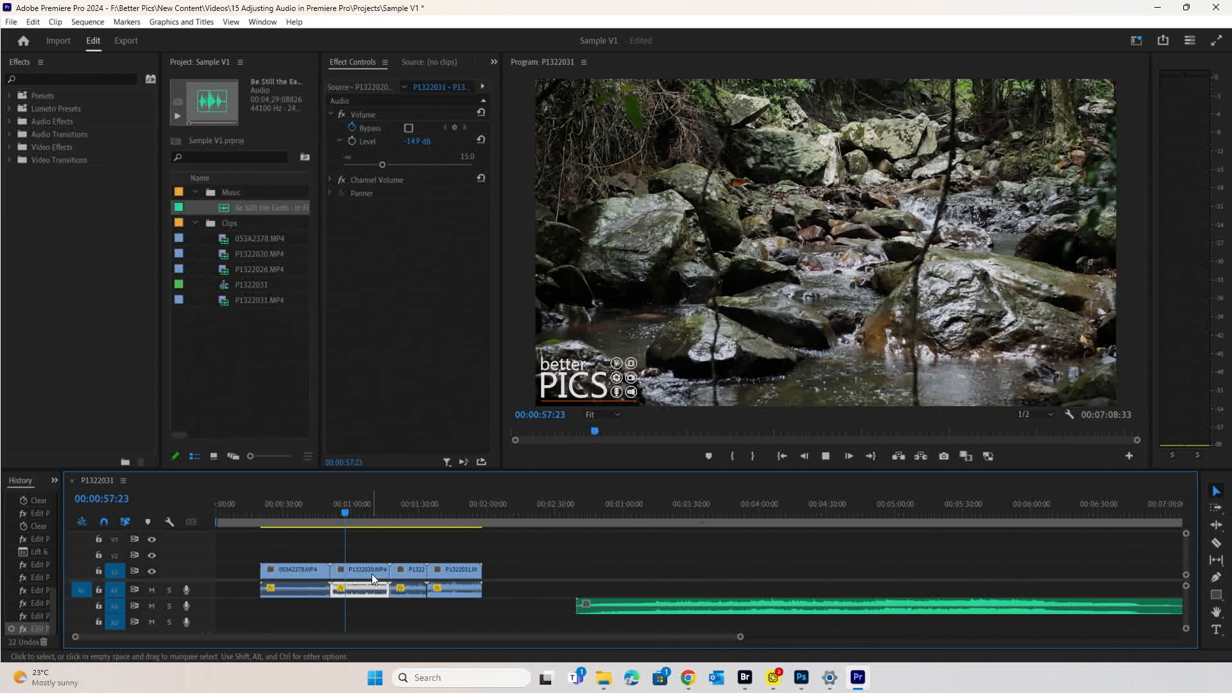
key(space)
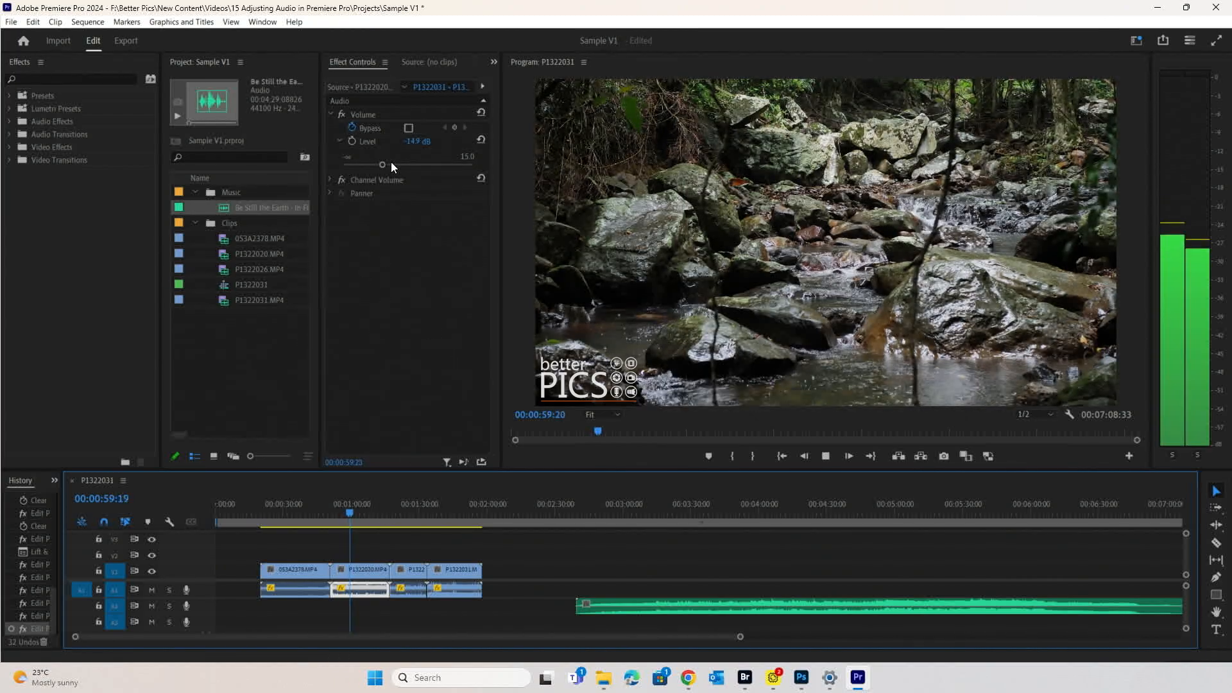
drag(382, 165, 375, 166)
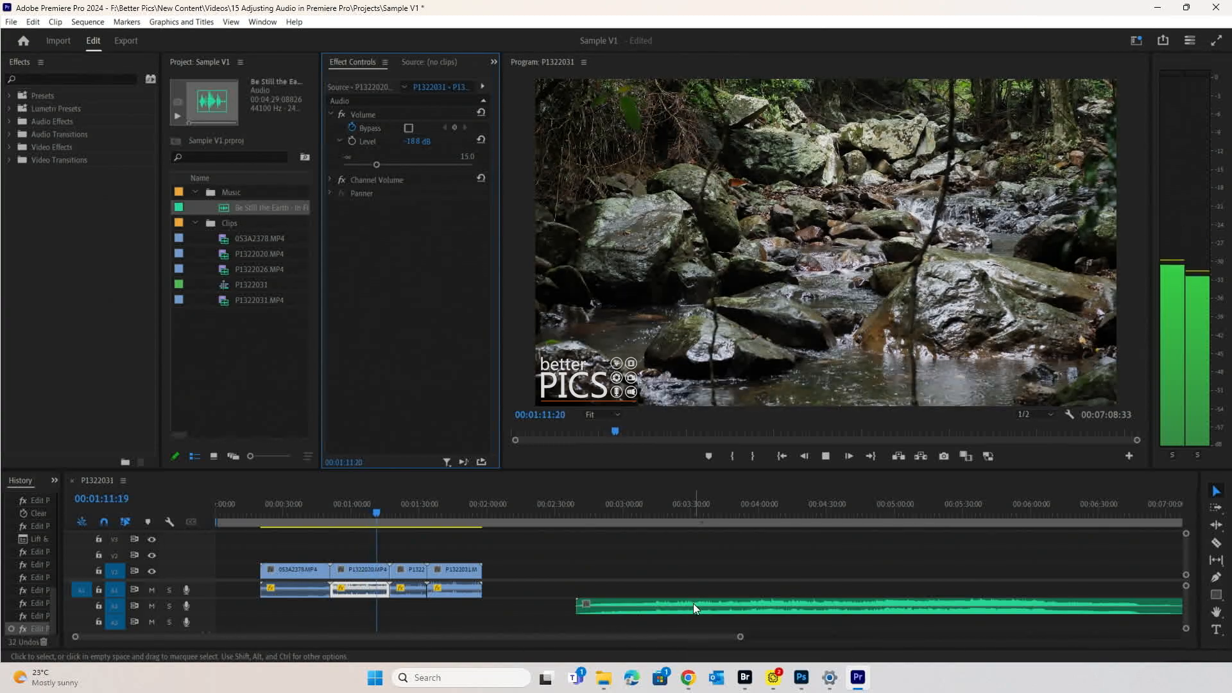
key(space)
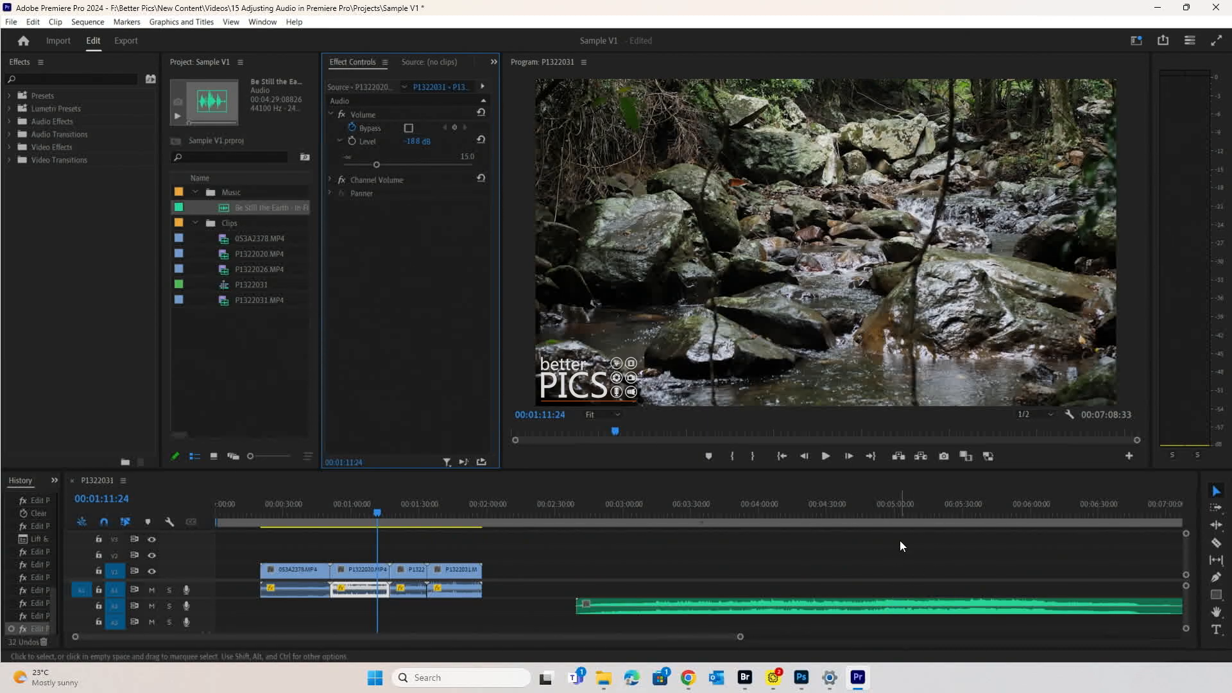
- Select the A2 music clip near 00:05:02 and play it to hear its current level
click(901, 514)
click(909, 606)
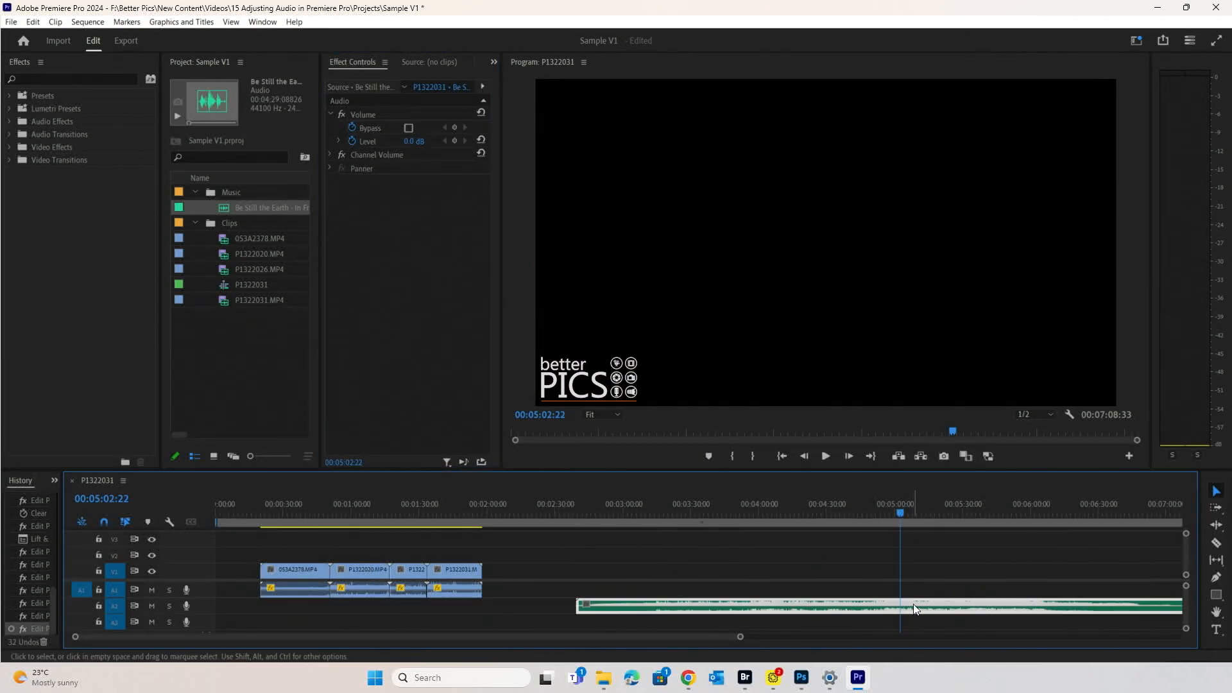
click(936, 575)
key(space)
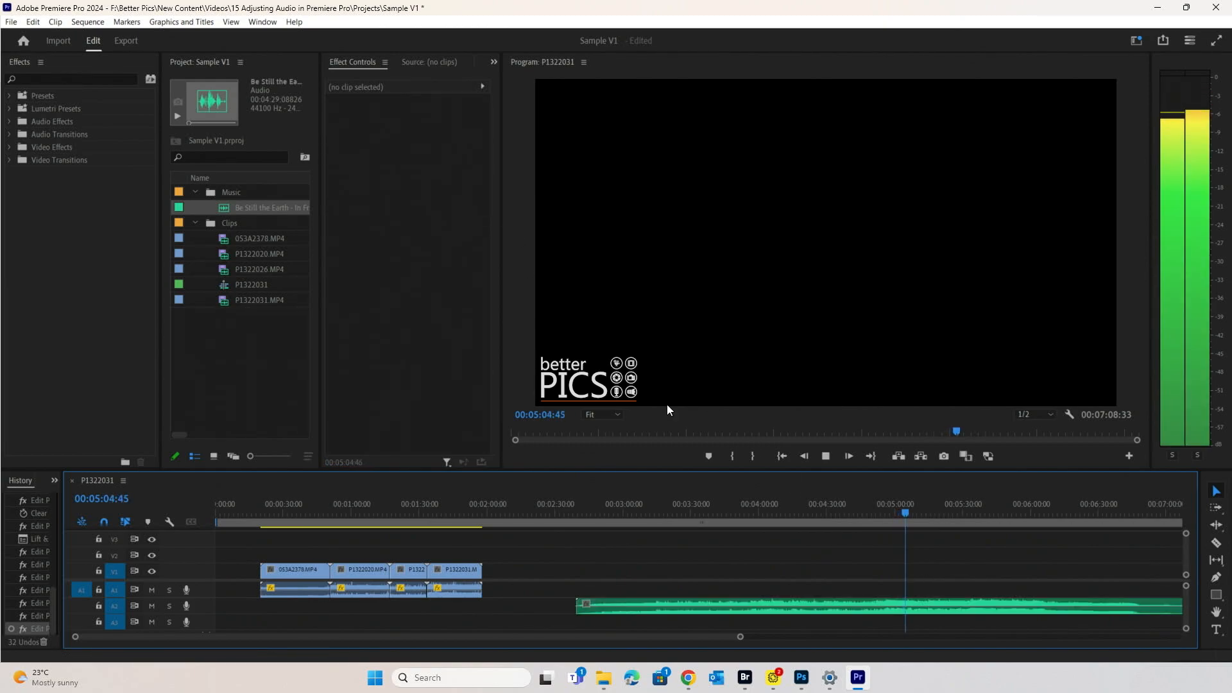
click(778, 600)
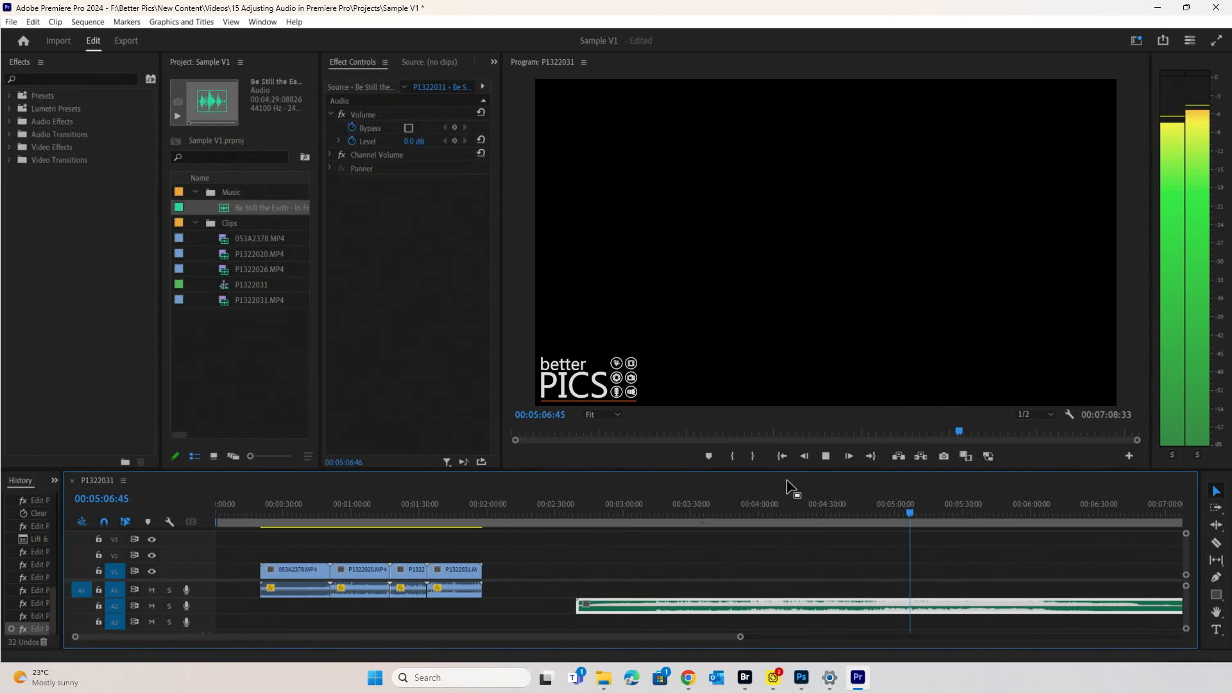
key(space)
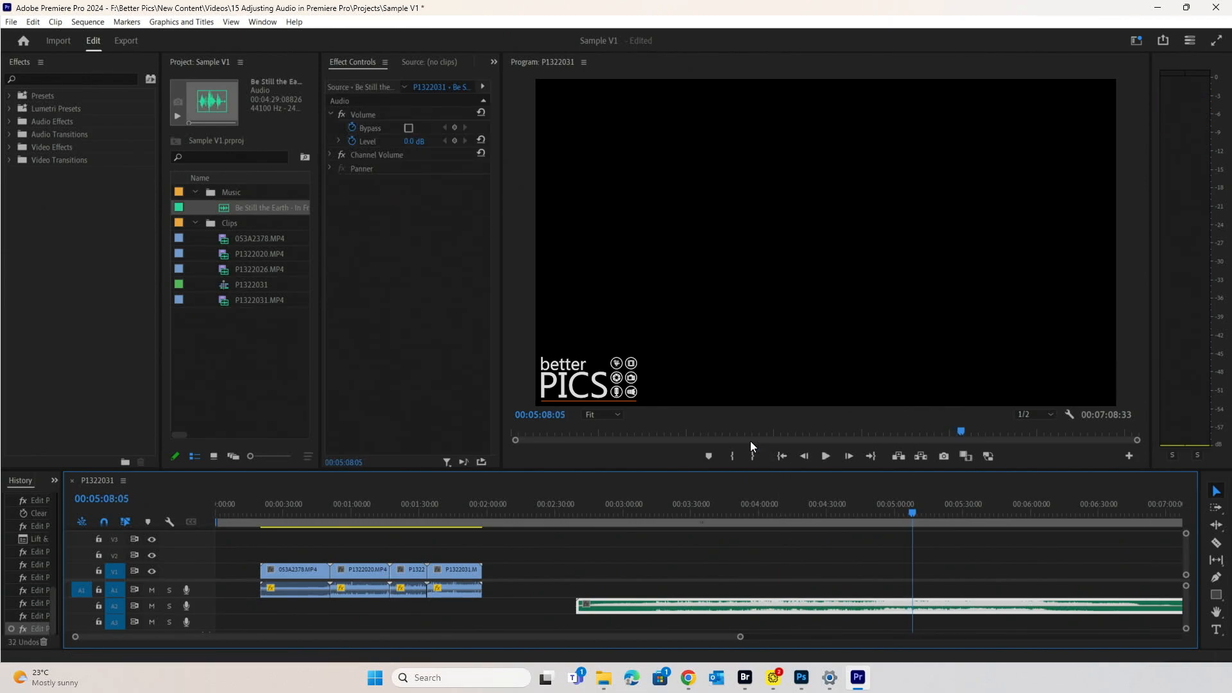
- Turn off Level keyframing and lower the music Level to -5.0 dB, previewing it by ear
click(351, 140)
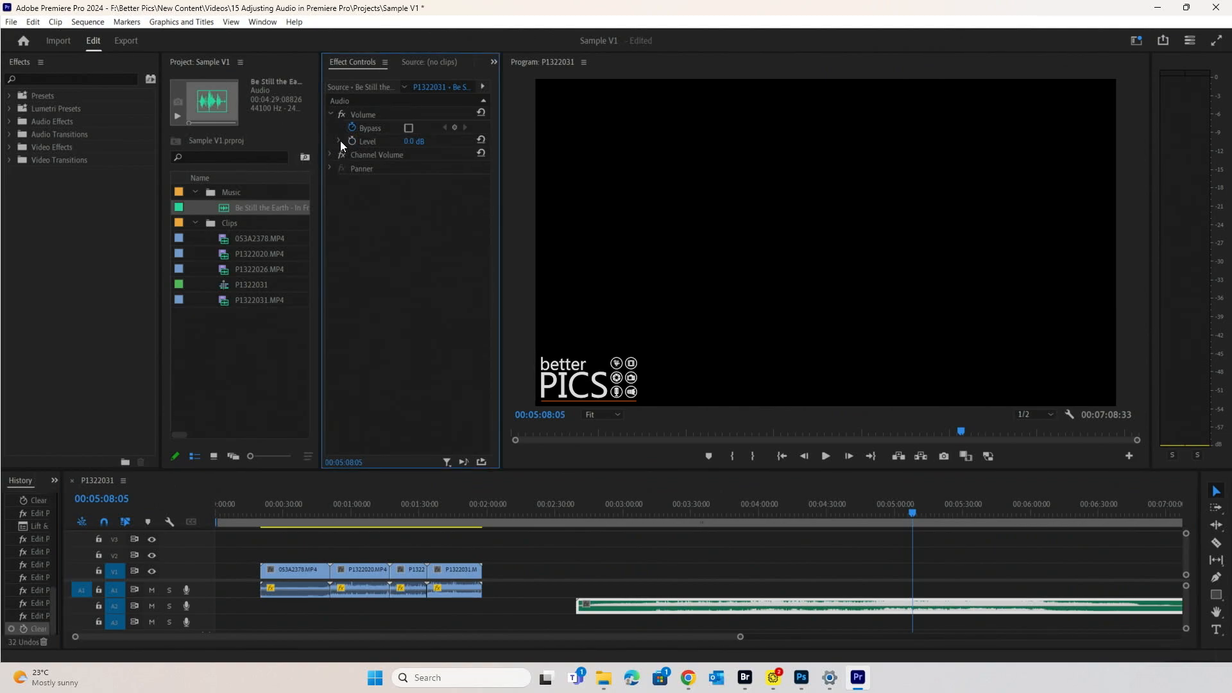
click(340, 140)
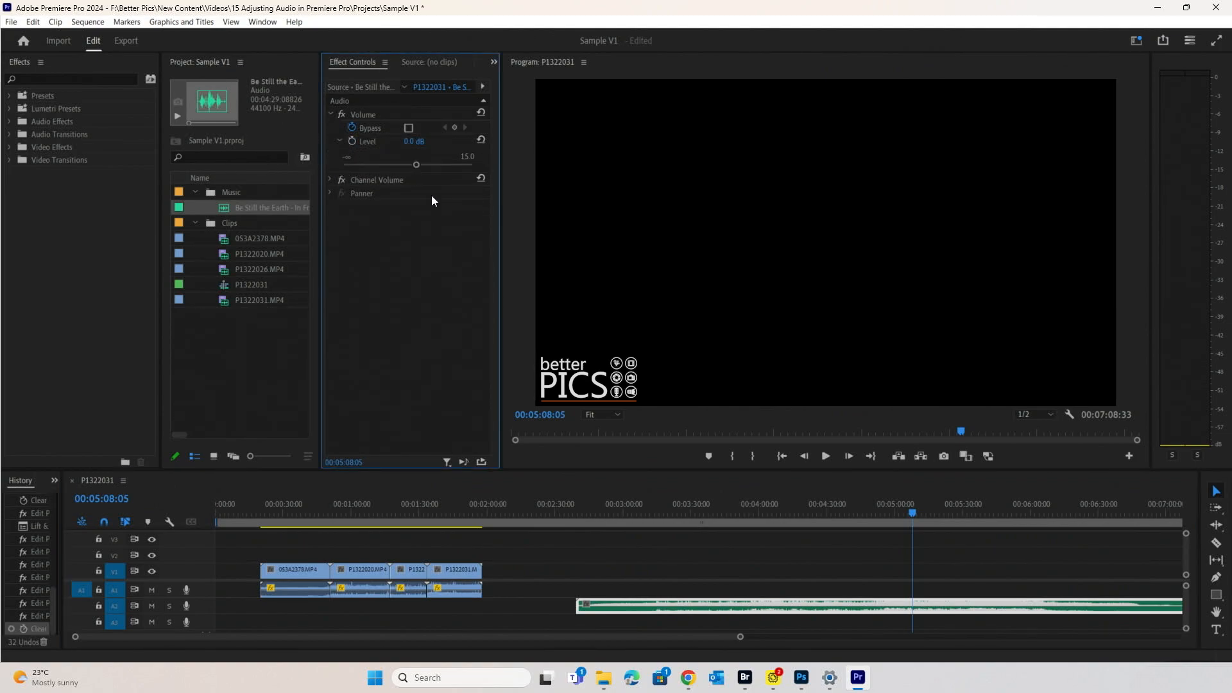
click(402, 165)
key(space)
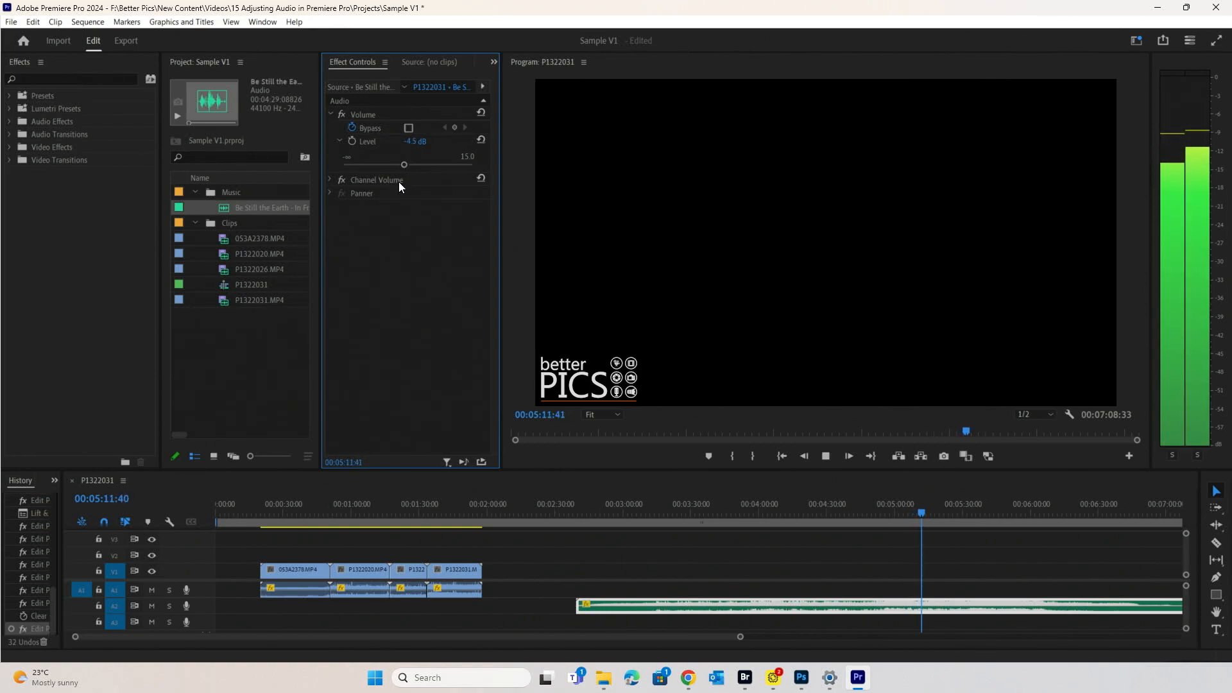
key(space)
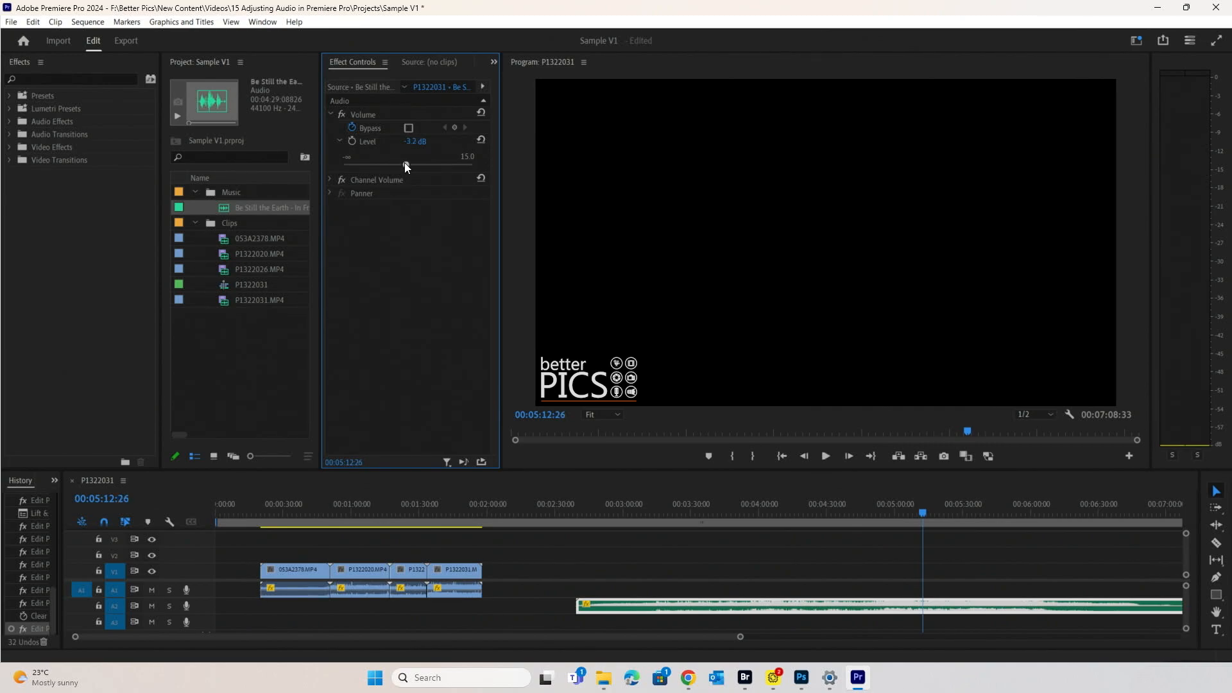
click(402, 165)
key(space)
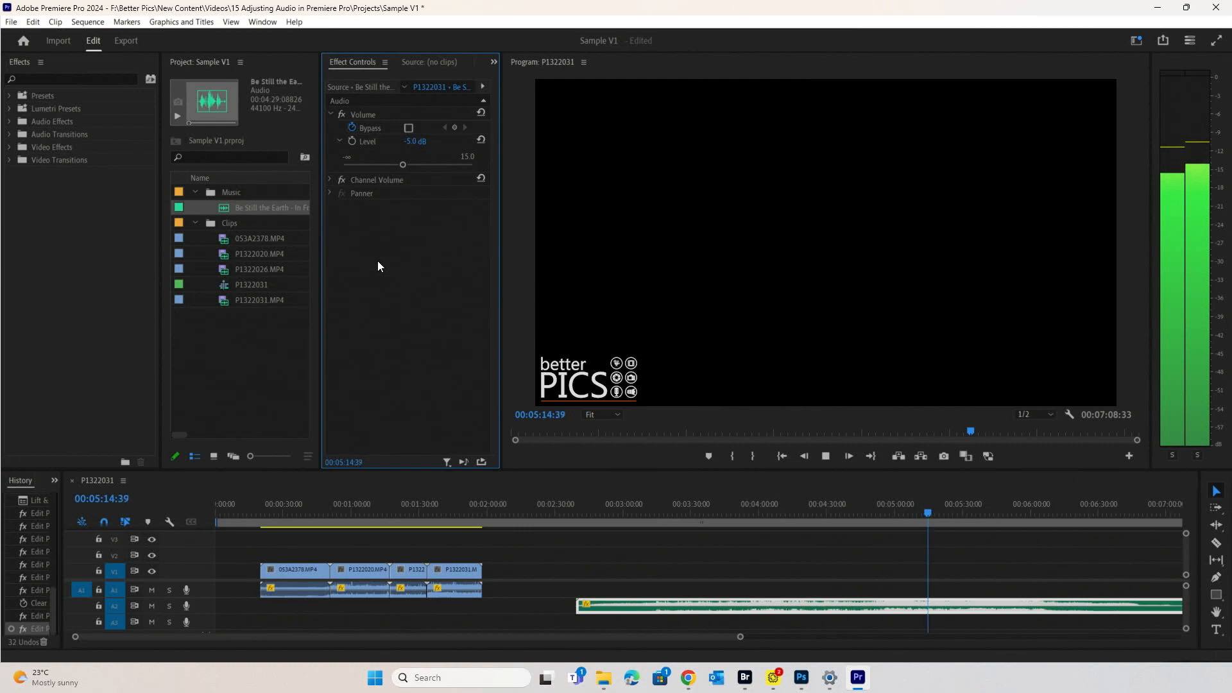
key(space)
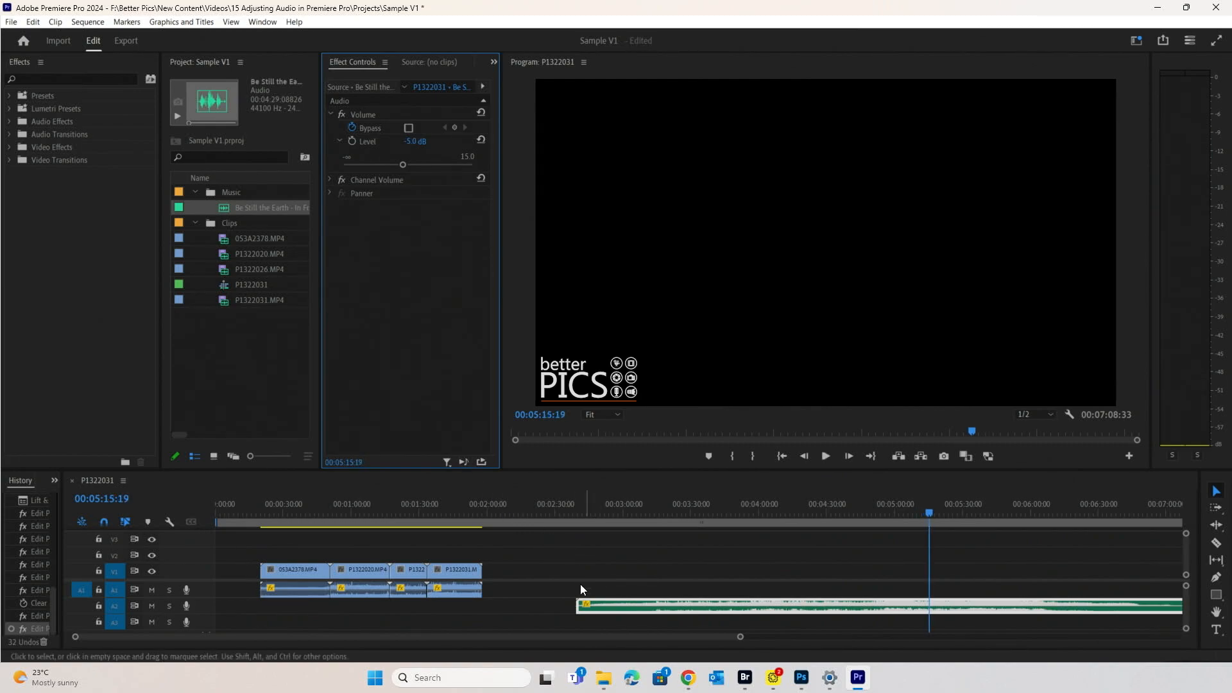
- Move the four nature clips over the music track and play them from the beach clip
mouse_move(577, 607)
mouse_down()
mouse_move(654, 609)
mouse_move(504, 586)
mouse_move(296, 520)
mouse_move(329, 606)
mouse_move(463, 576)
mouse_move(652, 575)
mouse_up()
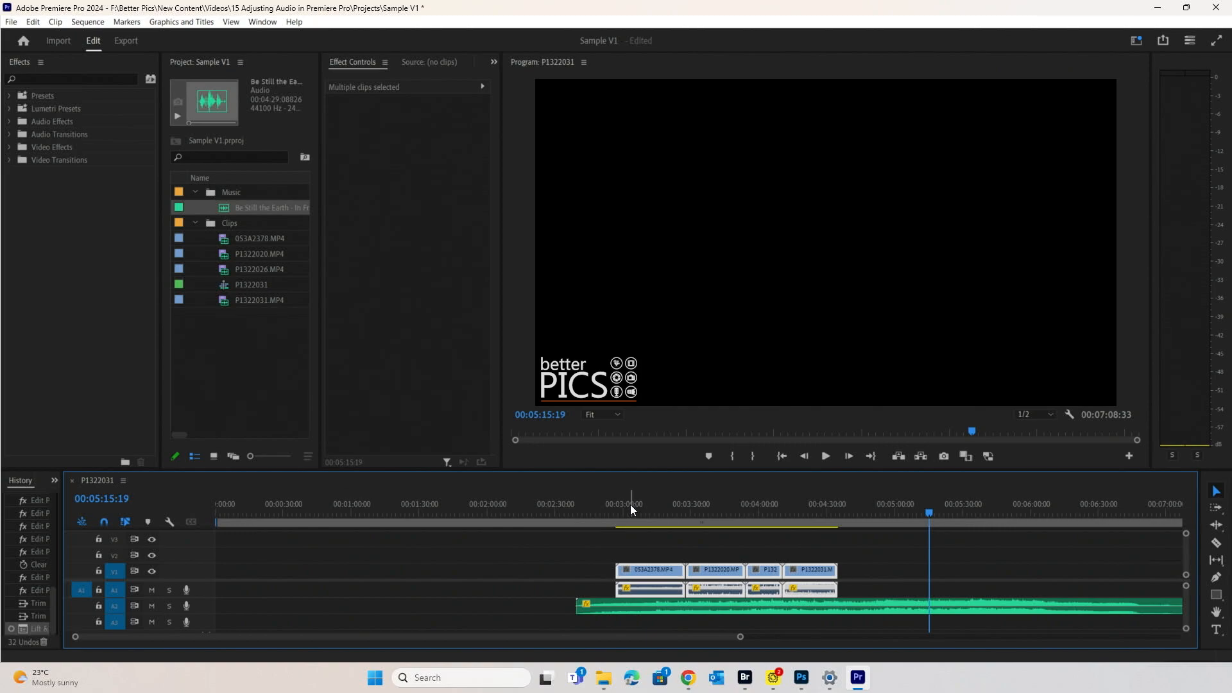
click(631, 504)
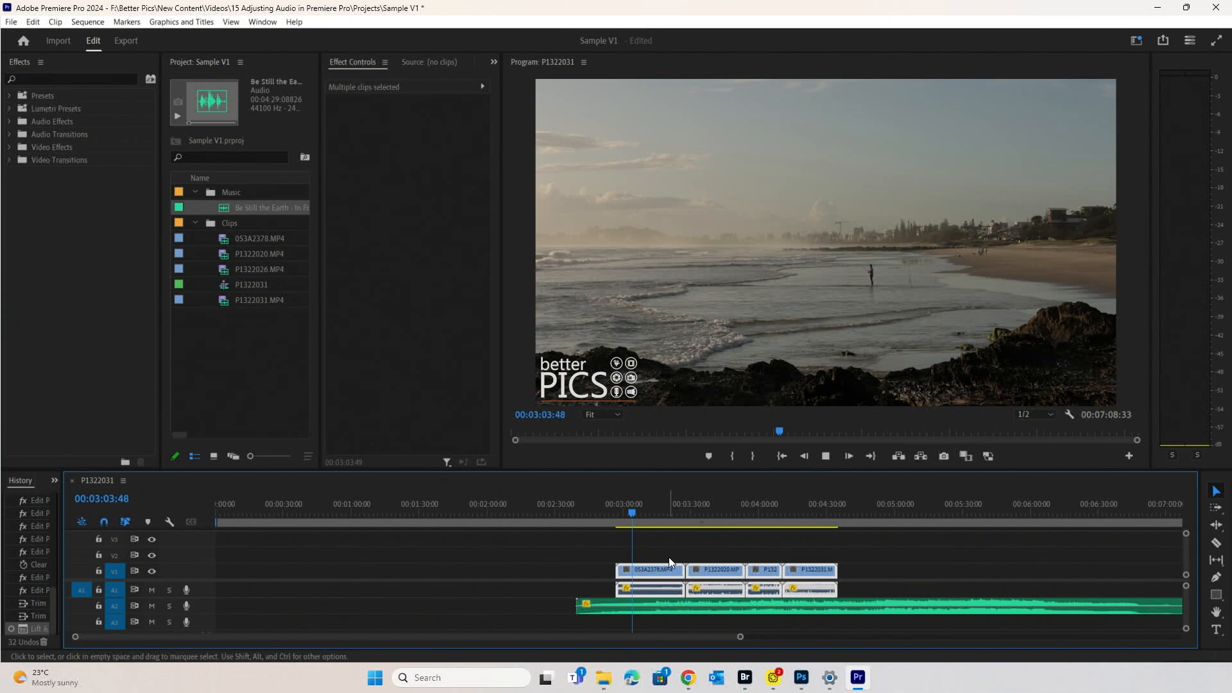
key(space)
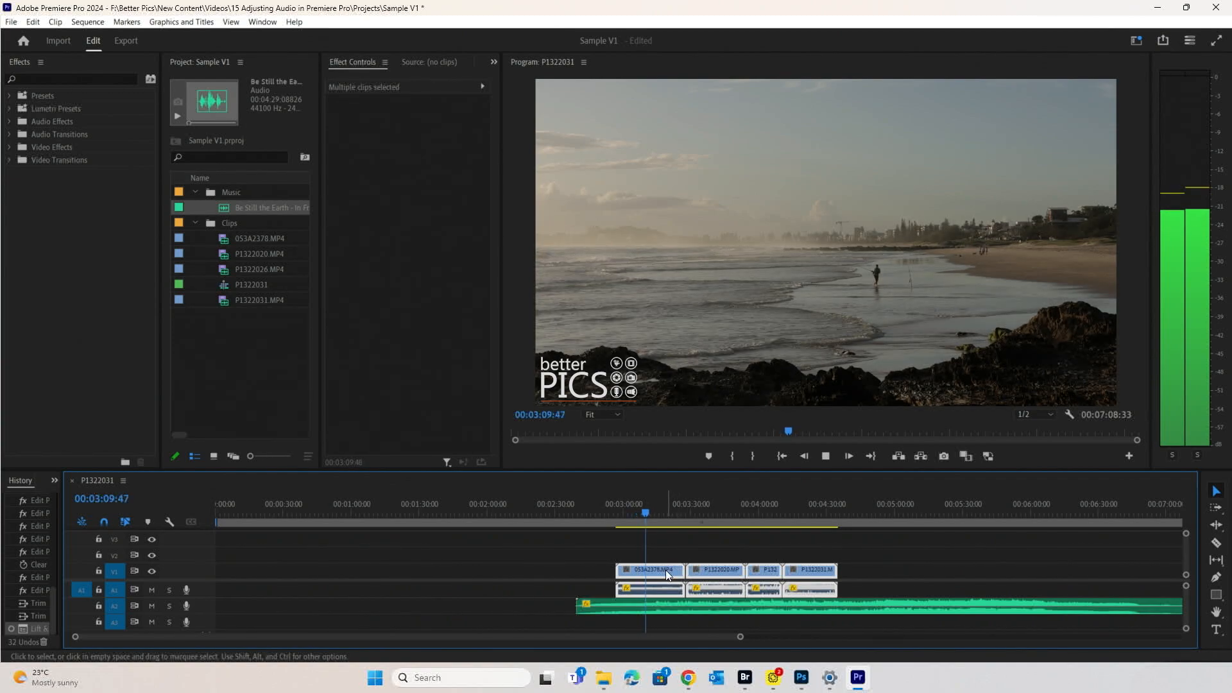
click(676, 560)
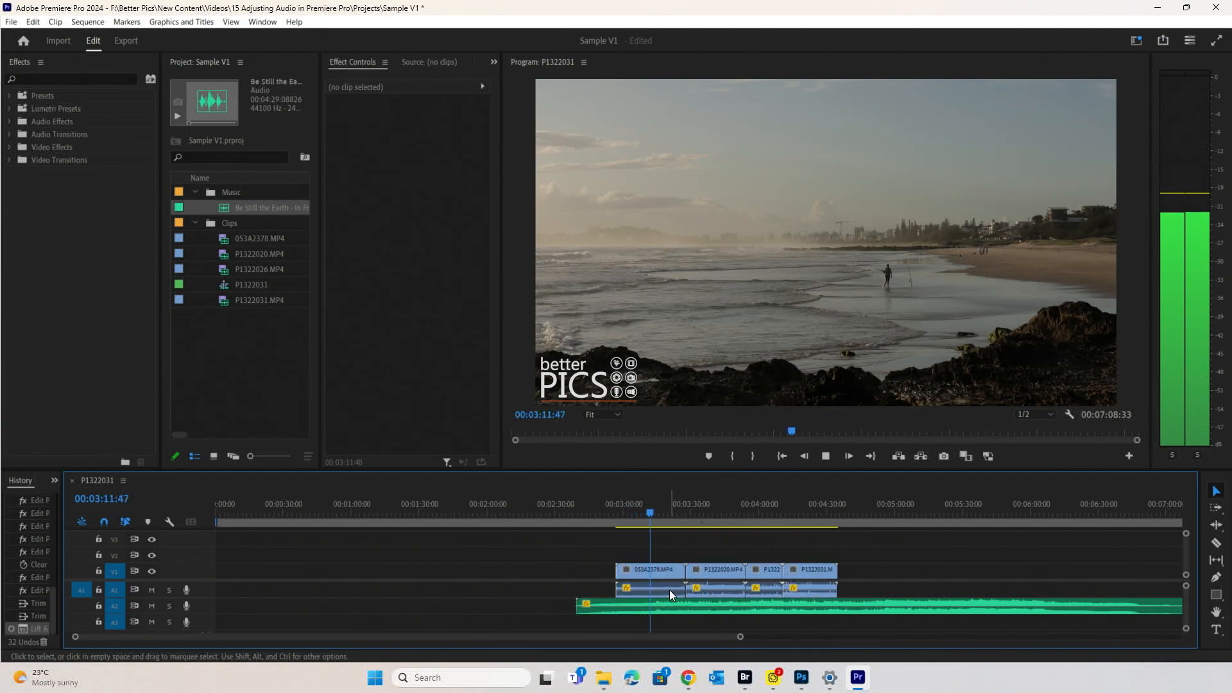
click(703, 512)
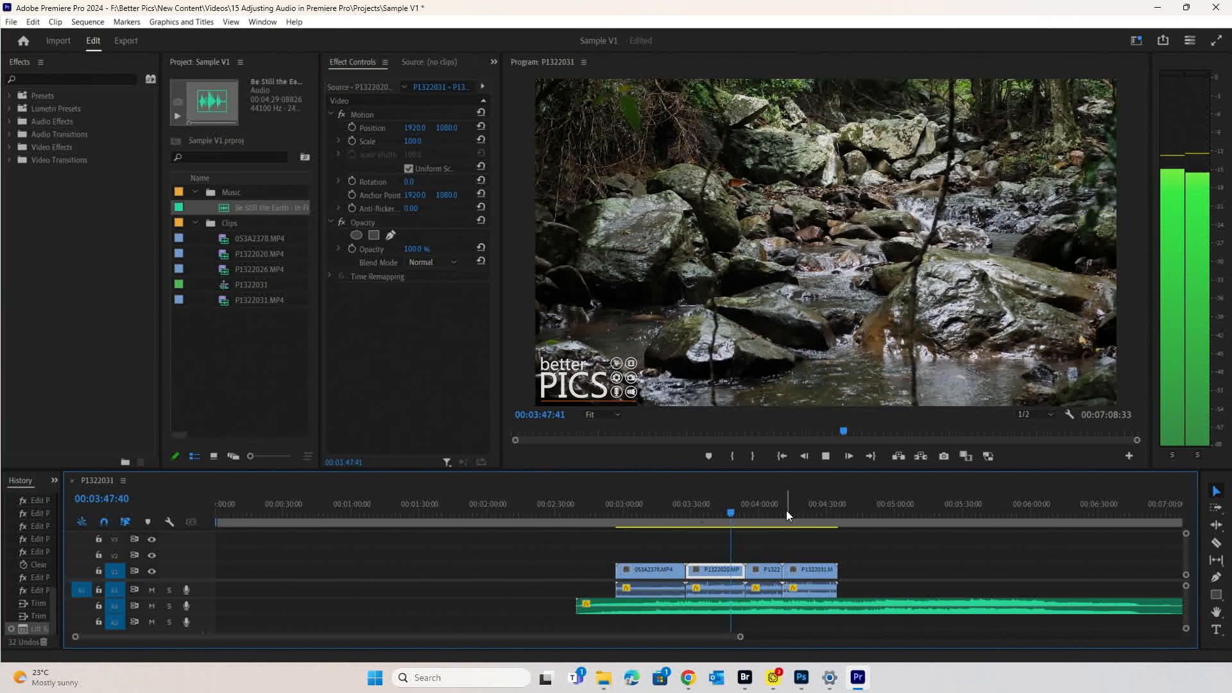
- Return to the beach clip and show the 053A2378 audio's -7.9 dB Level in Effect Controls
click(758, 507)
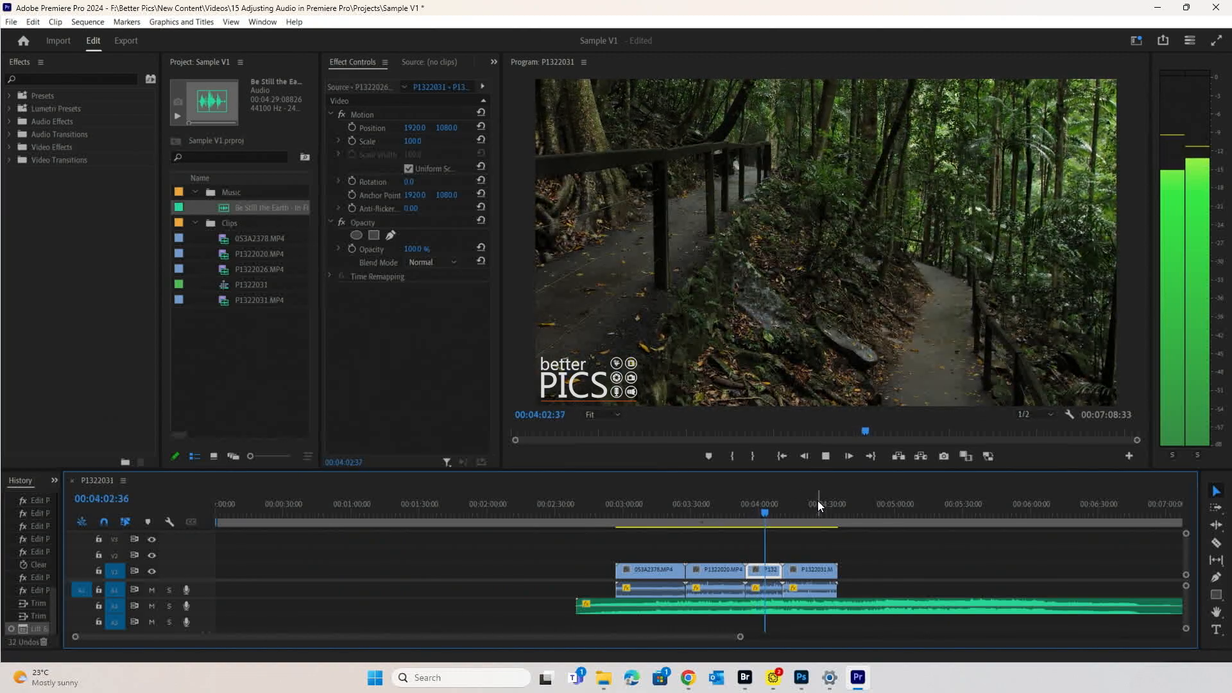
key(space)
click(626, 510)
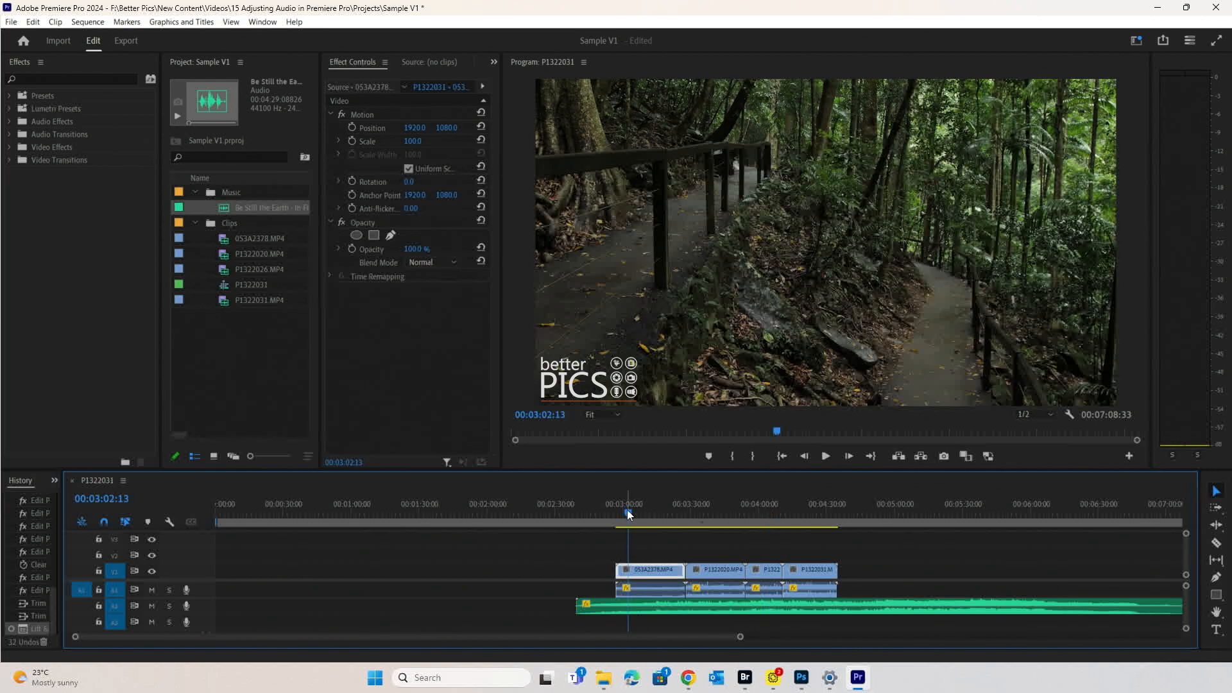
click(648, 585)
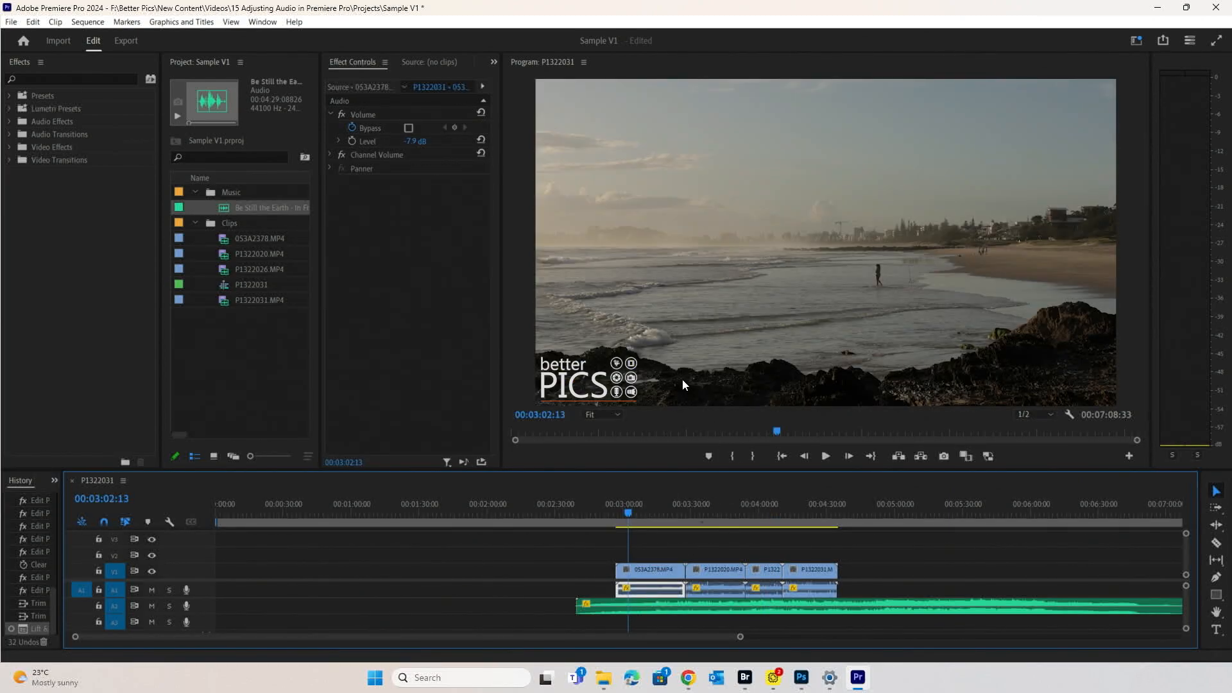
click(338, 141)
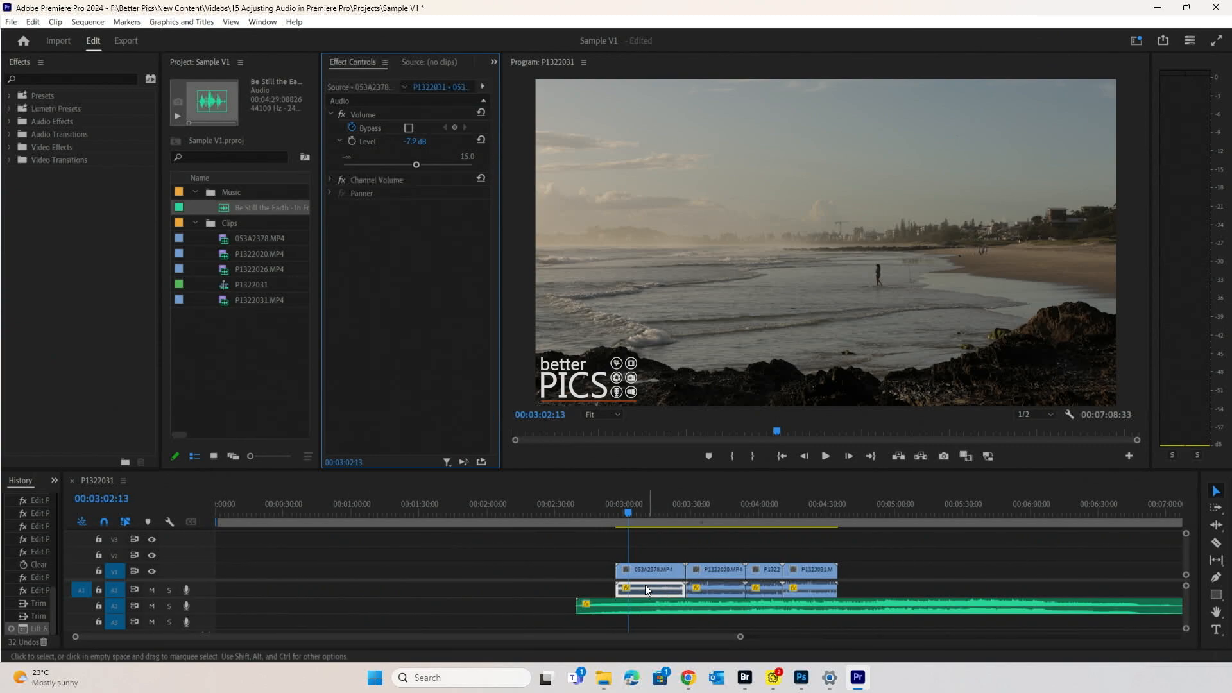
- Solo the A1 track and play the beach clip's audio on its own
click(170, 590)
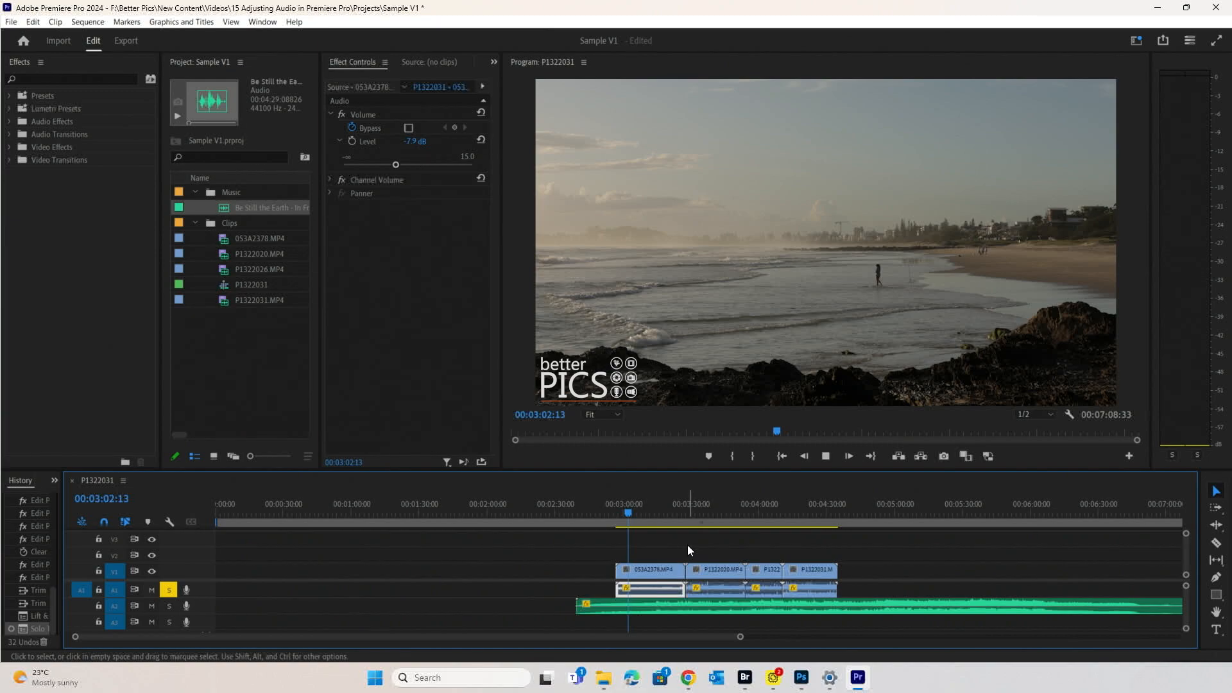
key(space)
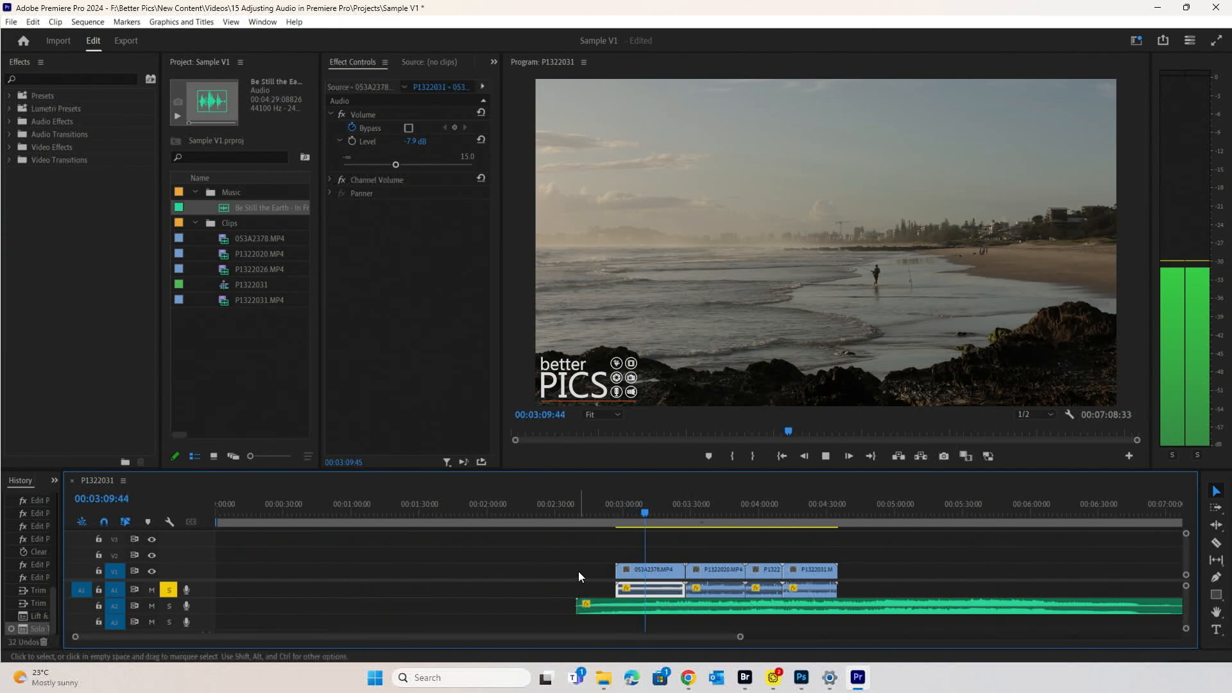
key(space)
- Switch the solo from A1 to the A2 music and play the music alone
click(163, 590)
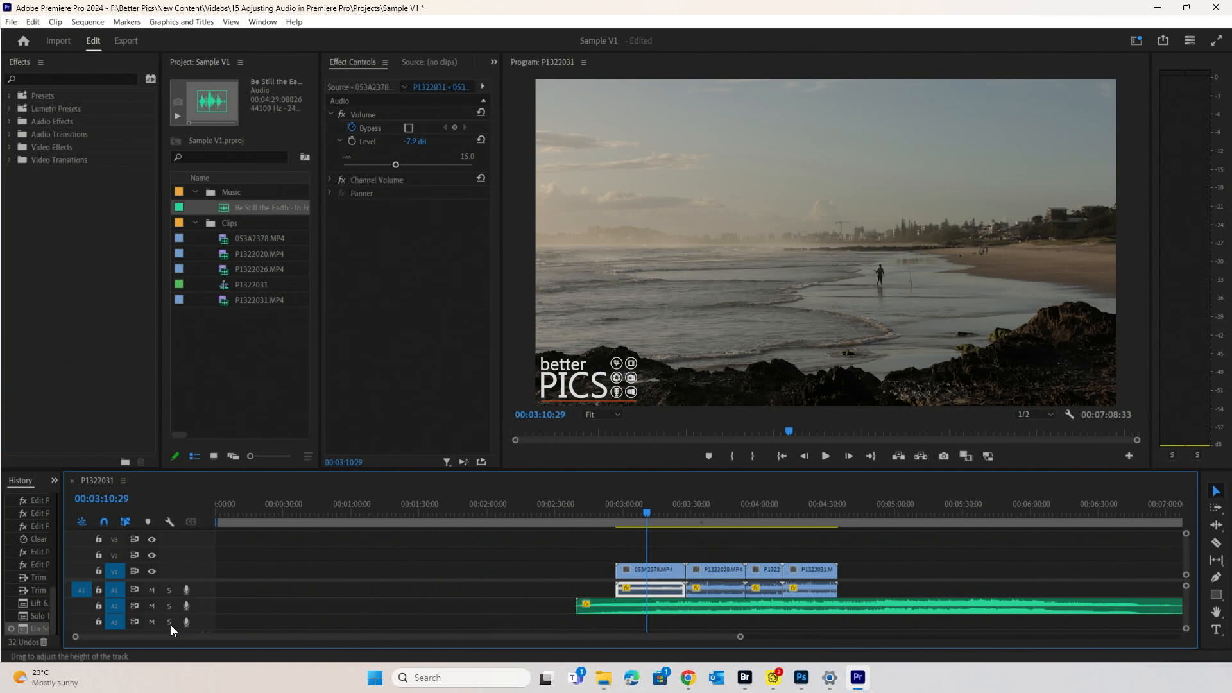
click(169, 606)
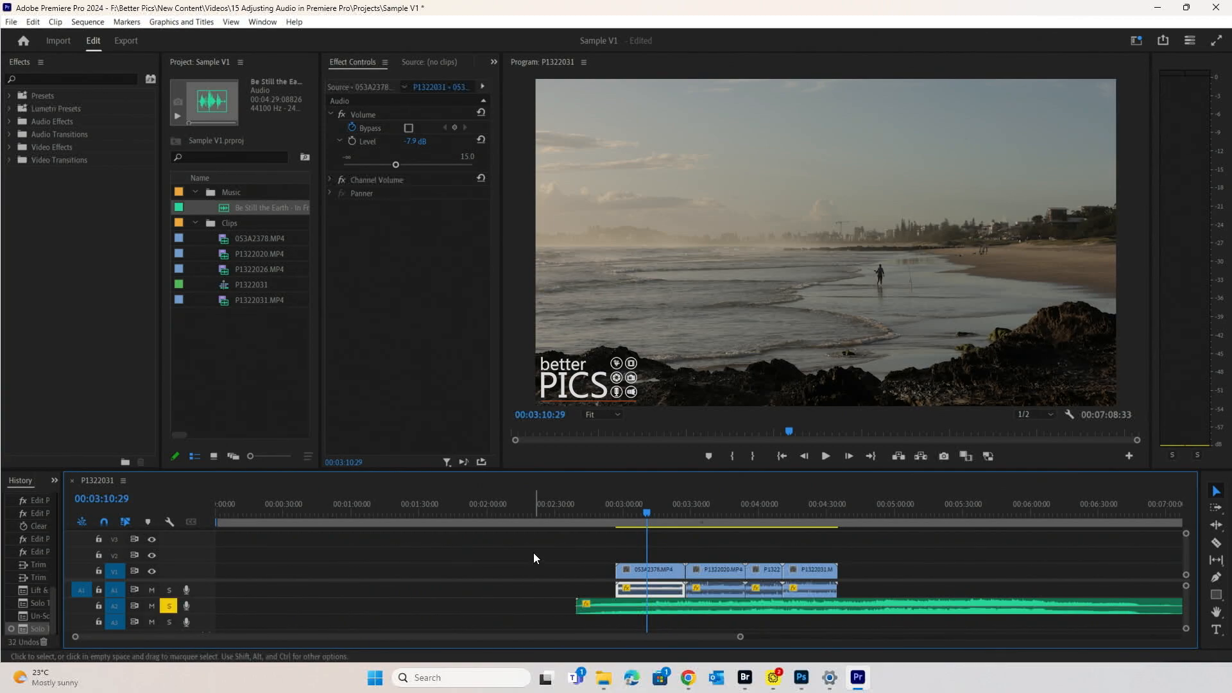
key(space)
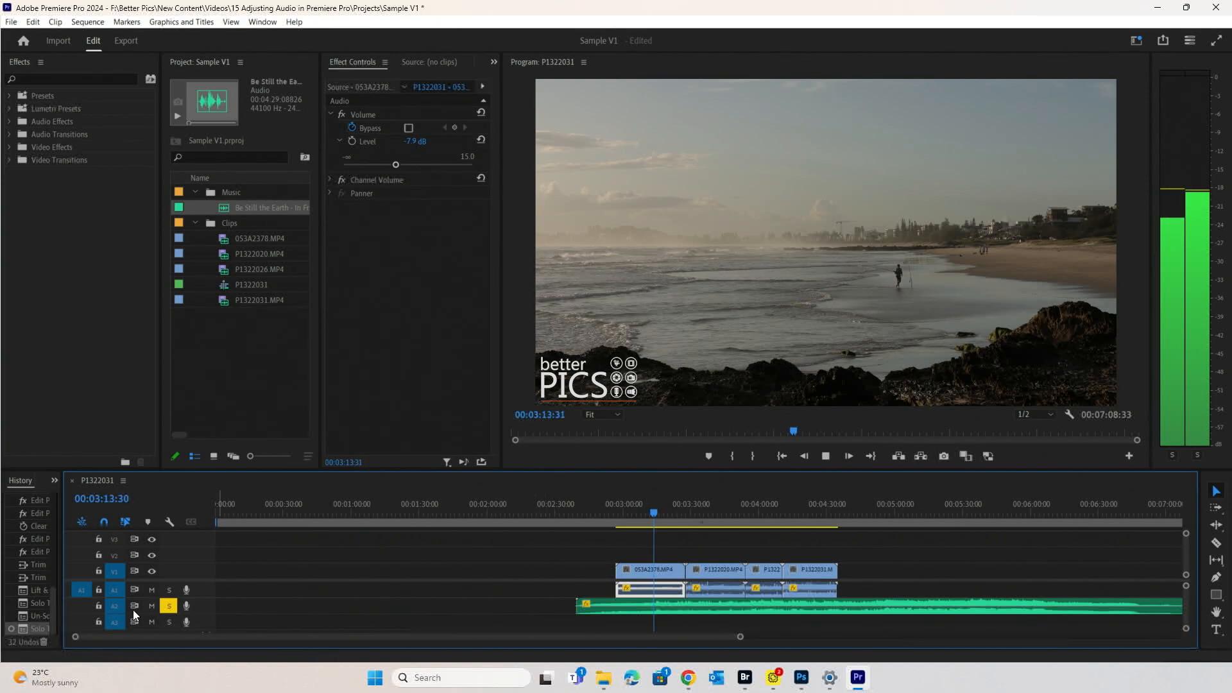
key(space)
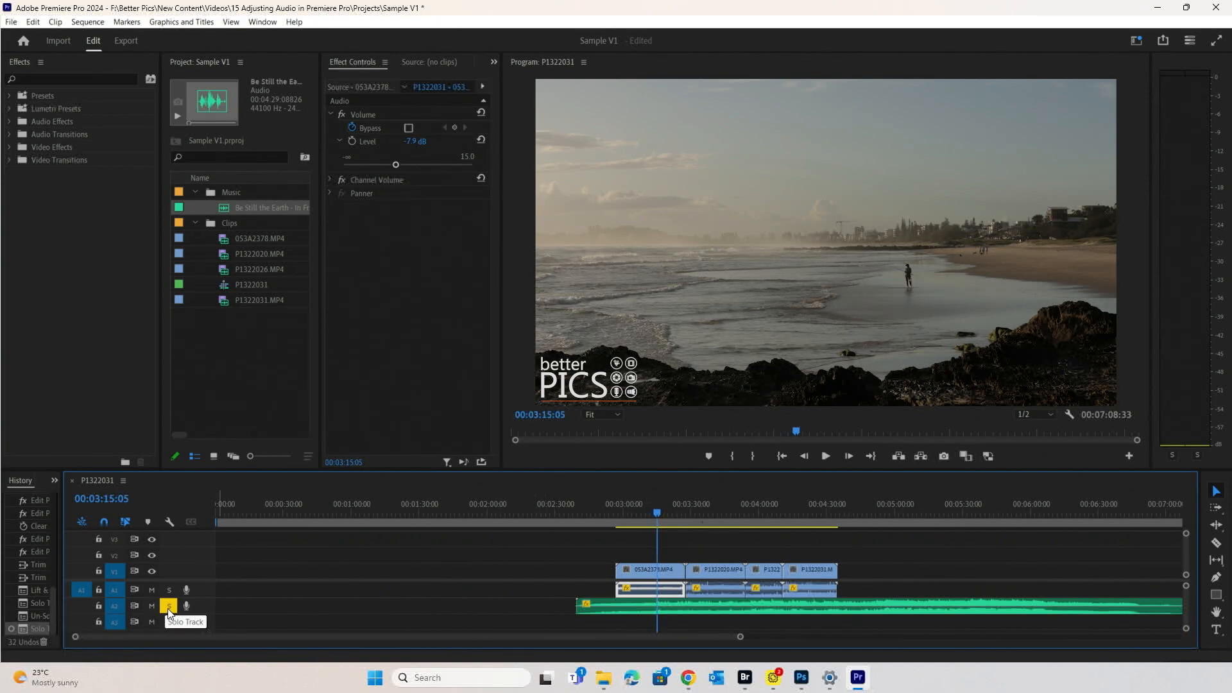
- Clear both solos, mute the A2 music, and play the clips without it
click(168, 590)
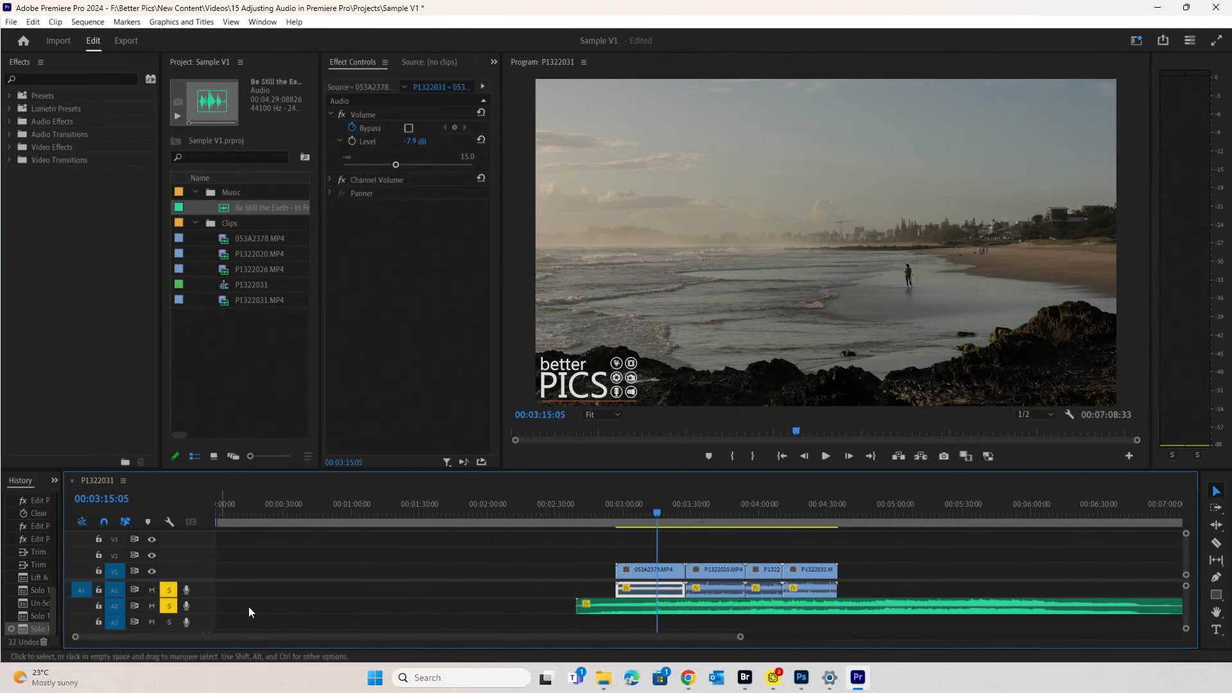
click(166, 604)
click(168, 589)
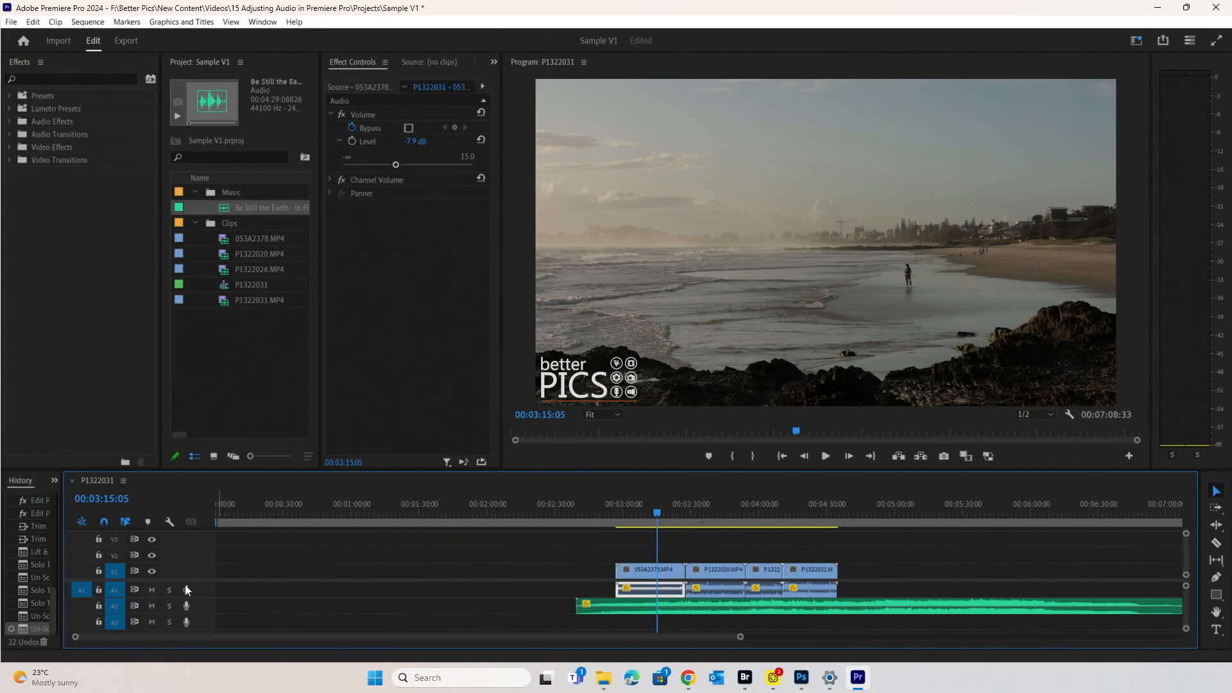
click(157, 606)
key(space)
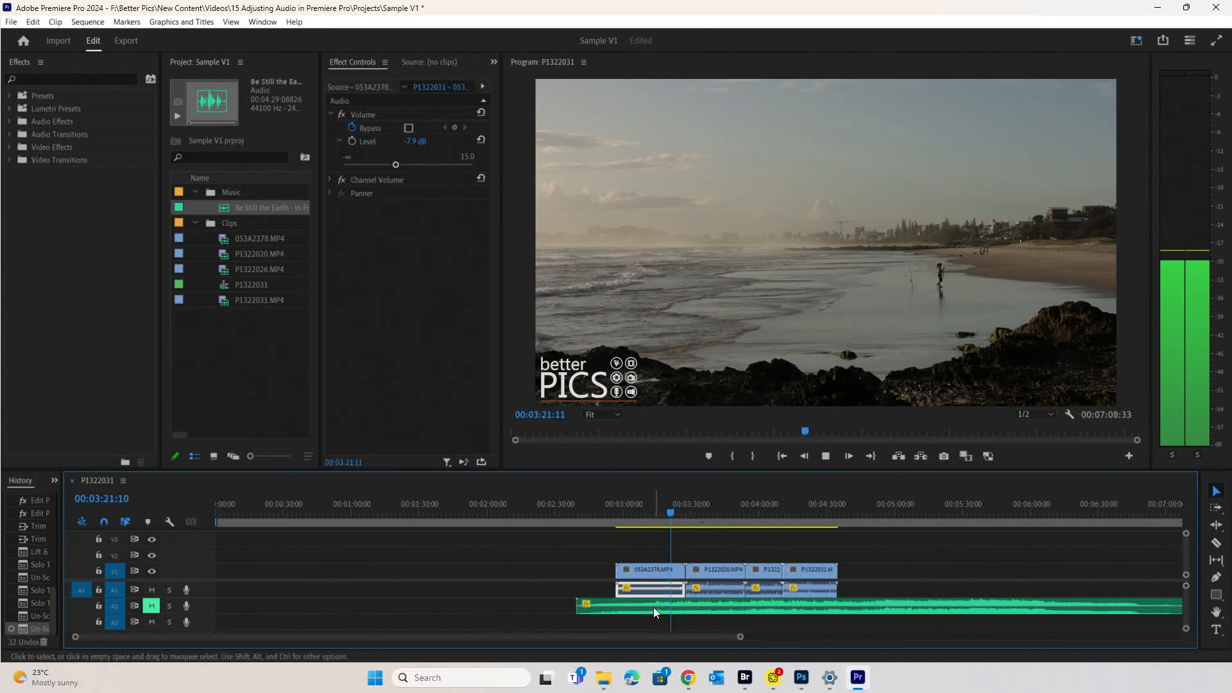
- Unmute the music, leave A1 unmuted, and solo the A1 clip audio again
click(151, 606)
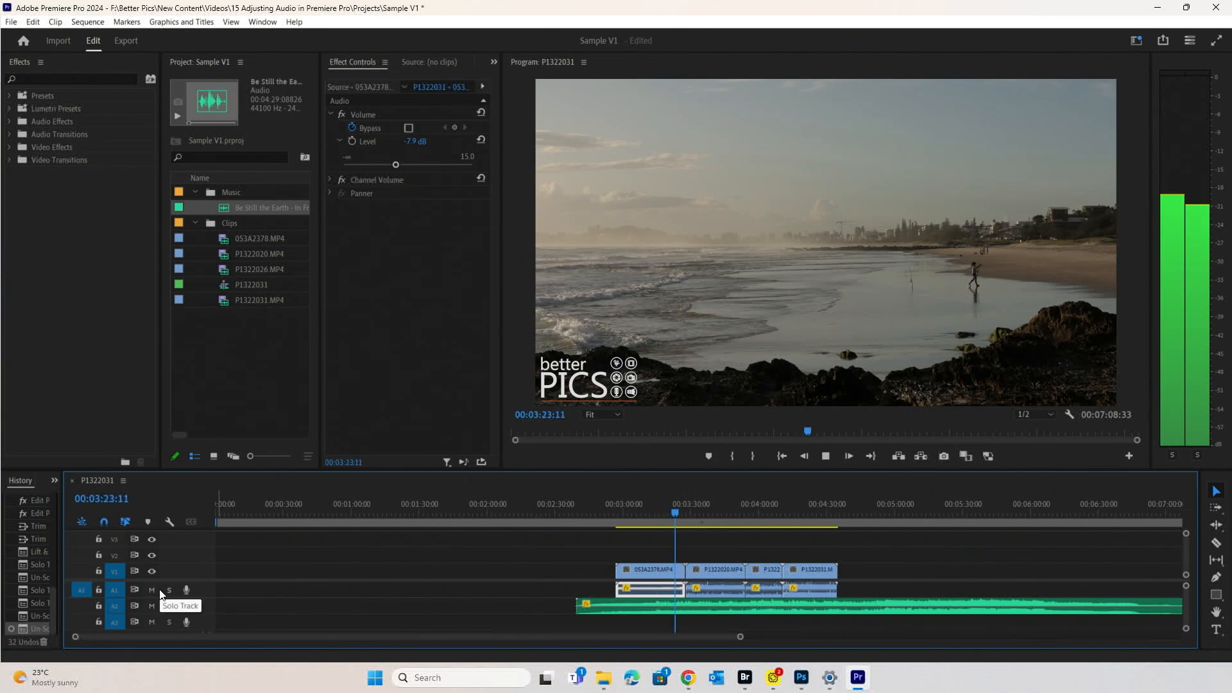
click(153, 591)
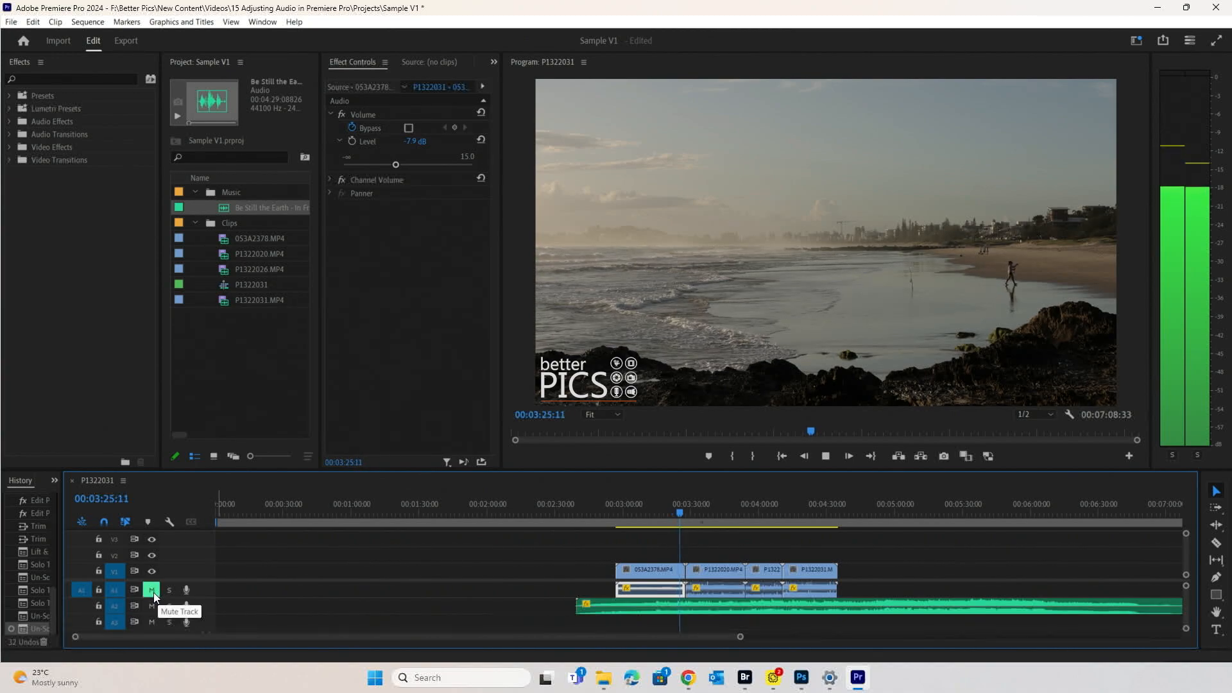
click(152, 590)
key(space)
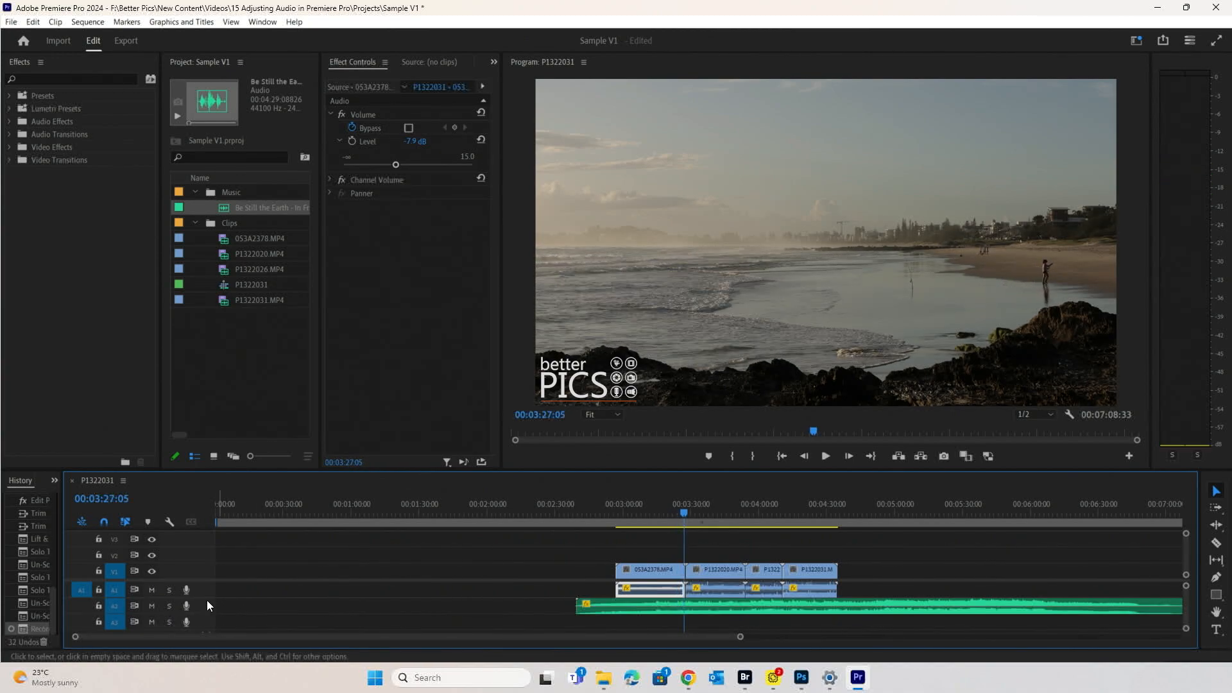
click(169, 590)
- Lower the 053A2378 beach clip's audio Level to -14.1 dB
drag(673, 532, 645, 565)
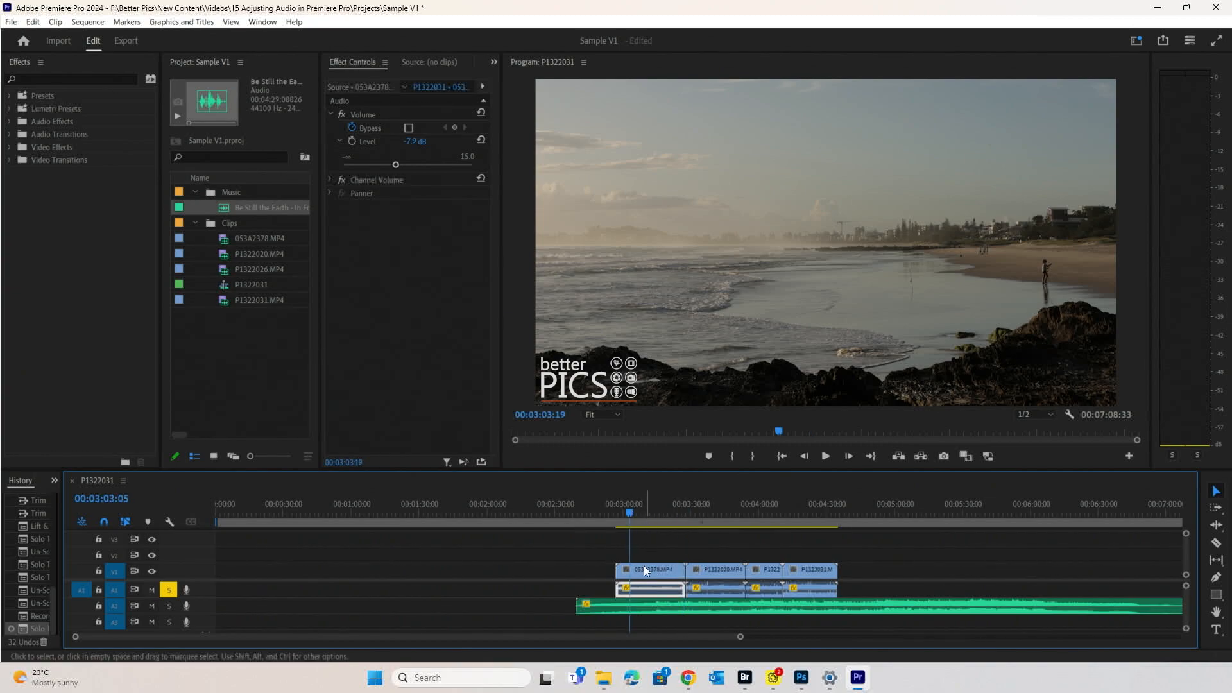
click(664, 540)
click(656, 587)
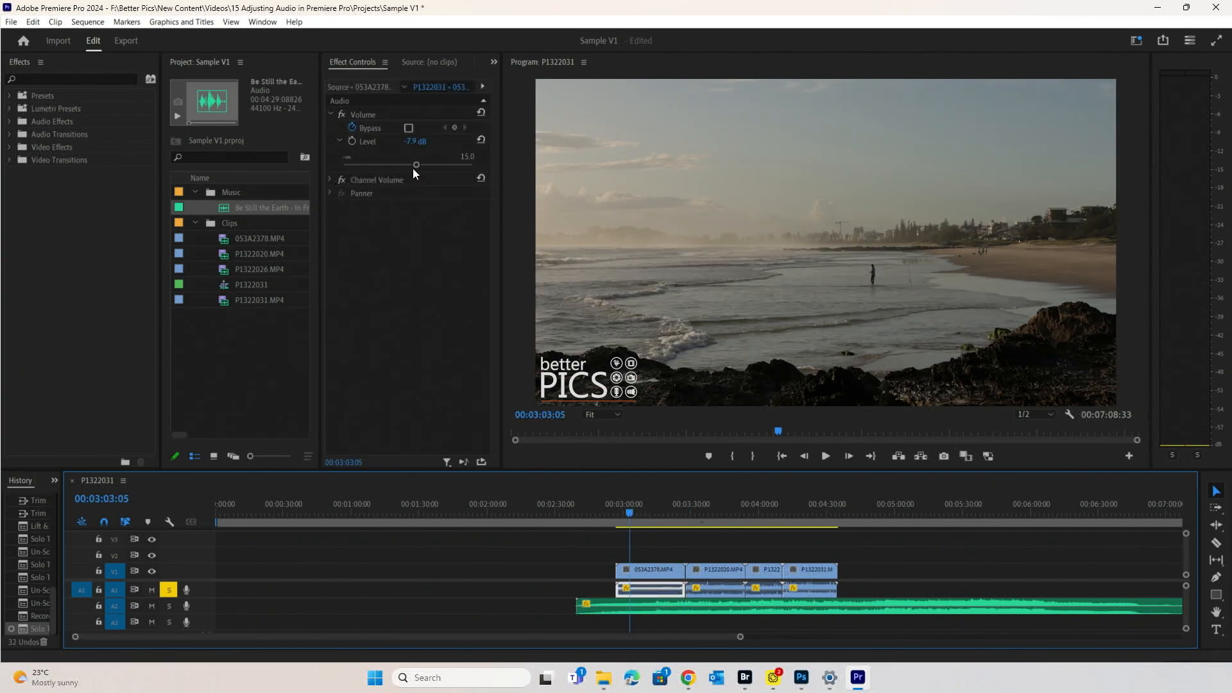
drag(396, 165, 383, 164)
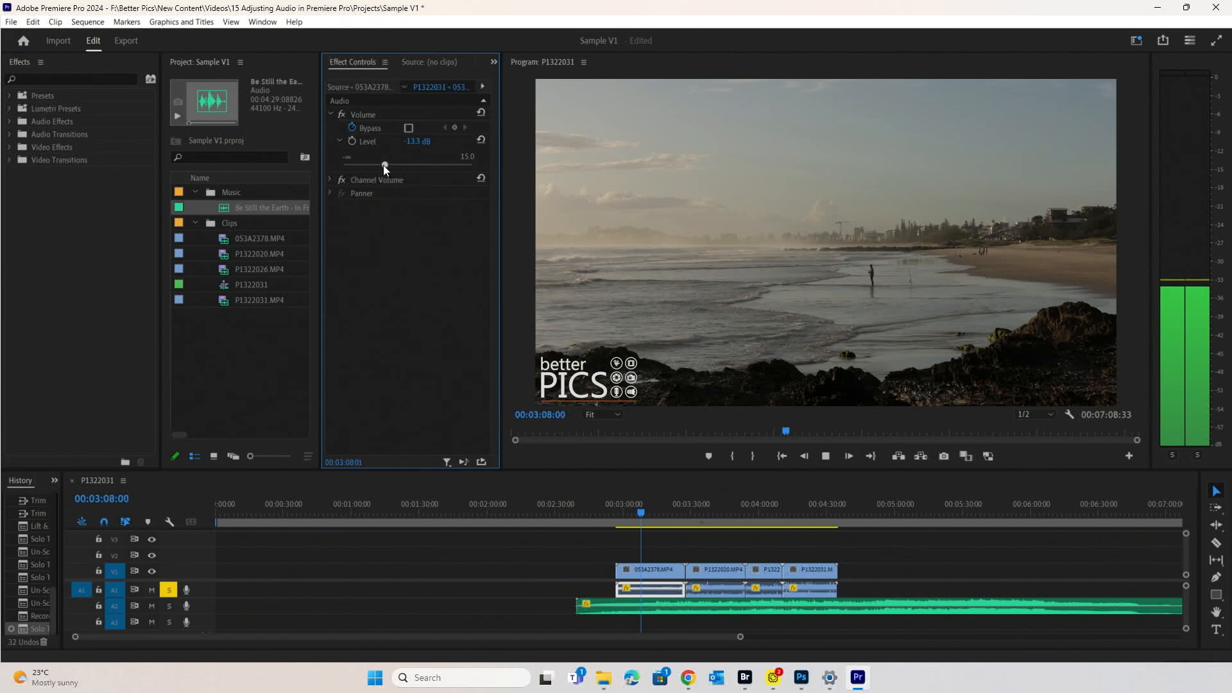
- Lower the P1322020 stream clip's audio Level while it plays
click(697, 569)
click(697, 506)
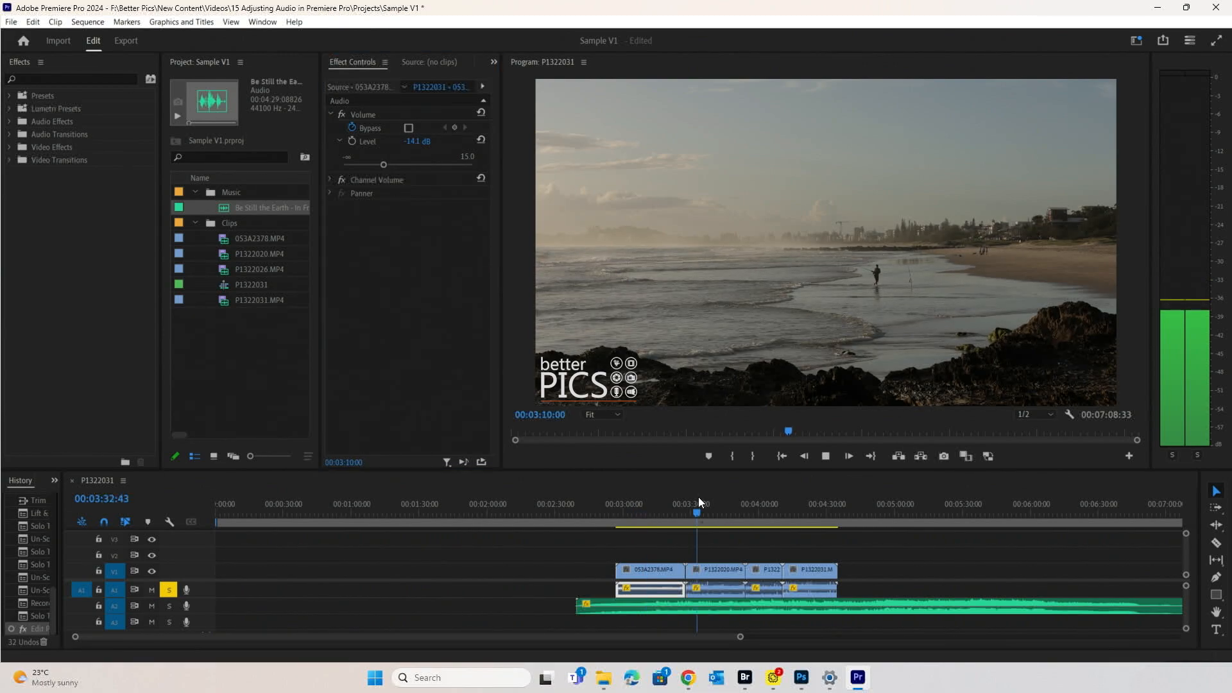
key(space)
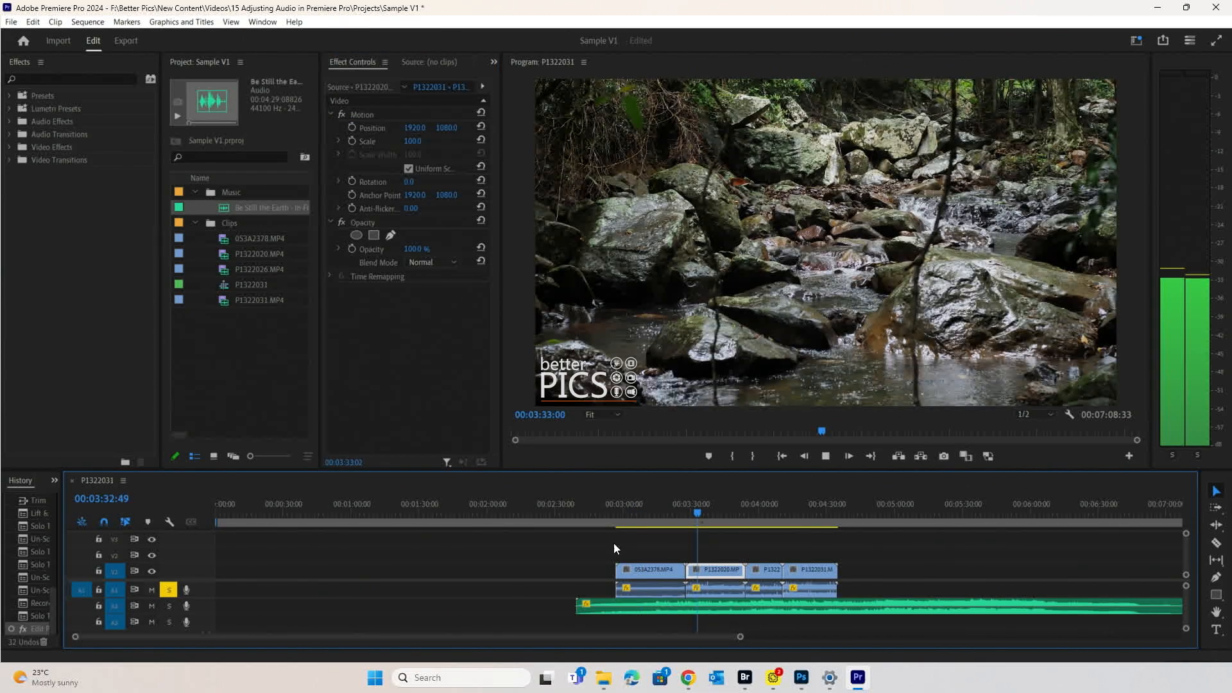
click(719, 587)
drag(377, 165, 371, 164)
- Nudge the P1322026 forest path clip's audio Level down
click(760, 503)
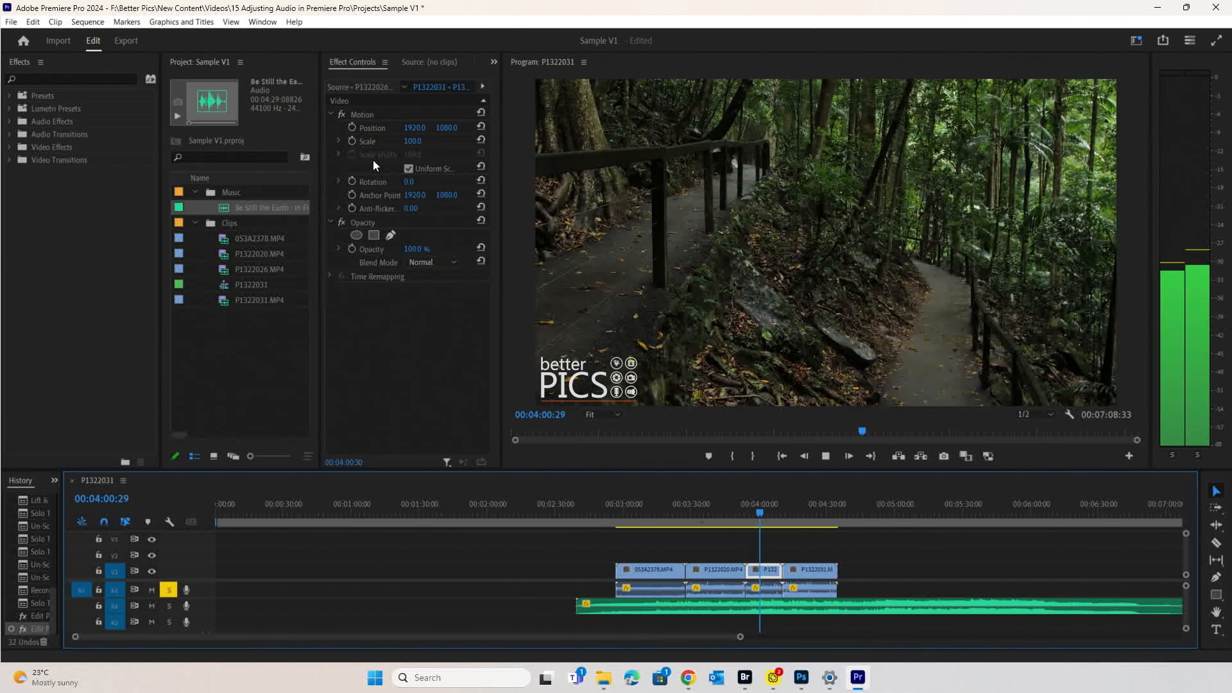
click(759, 587)
drag(380, 165, 371, 163)
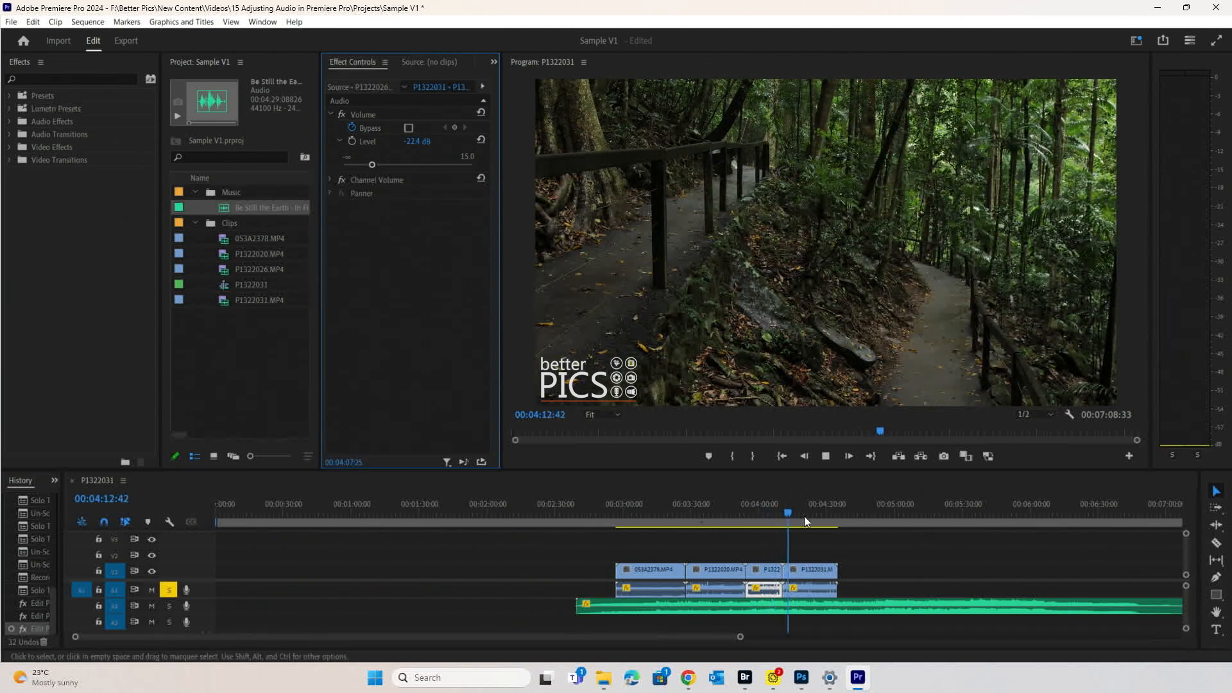
- Set the P1322031 waterfall clip's audio Level to -27.1 dB
click(811, 588)
key(space)
key(space)
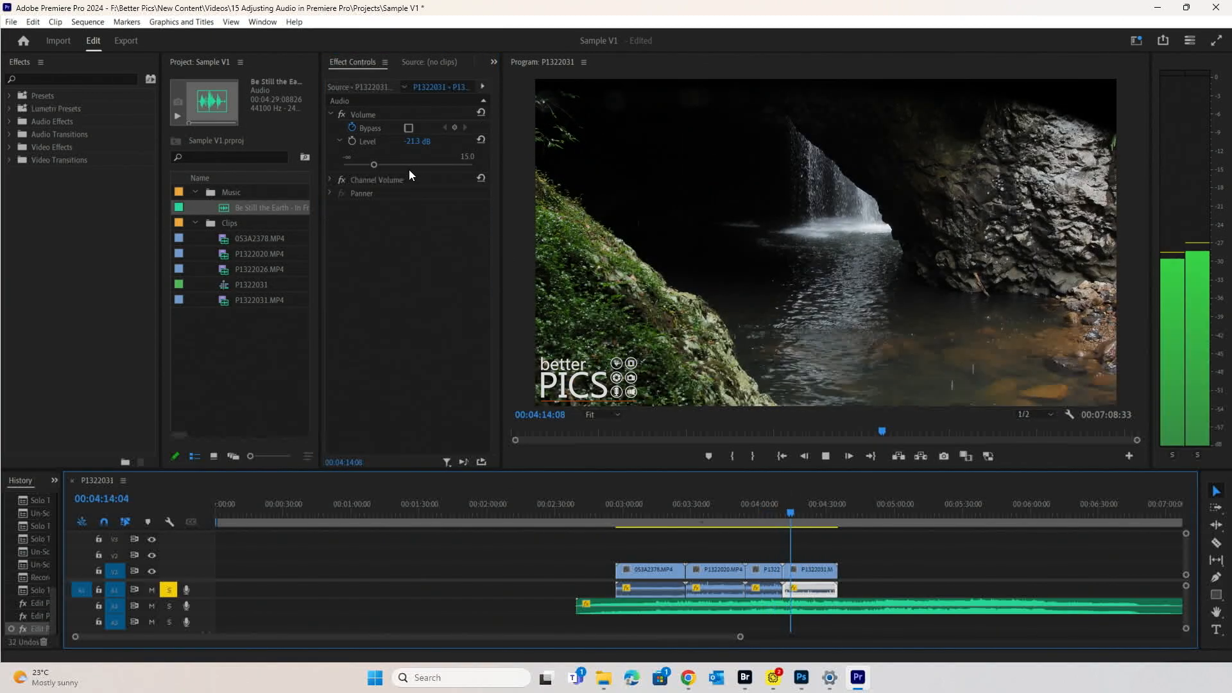
click(380, 168)
drag(372, 169, 365, 164)
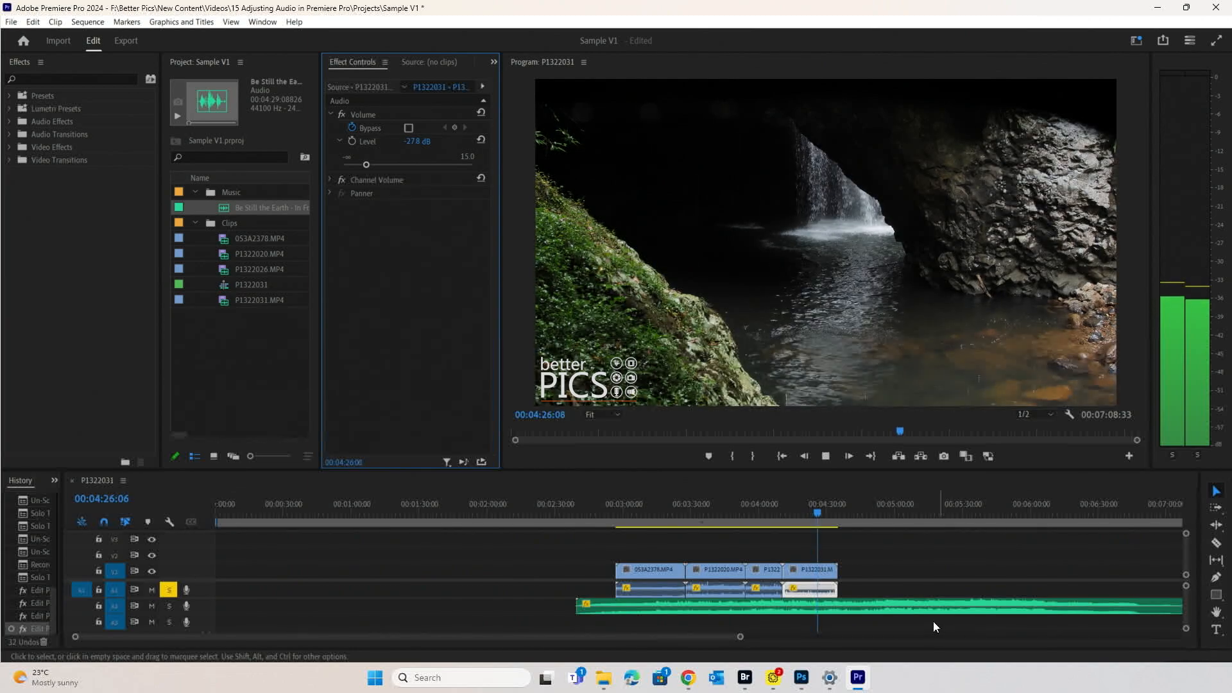
click(367, 165)
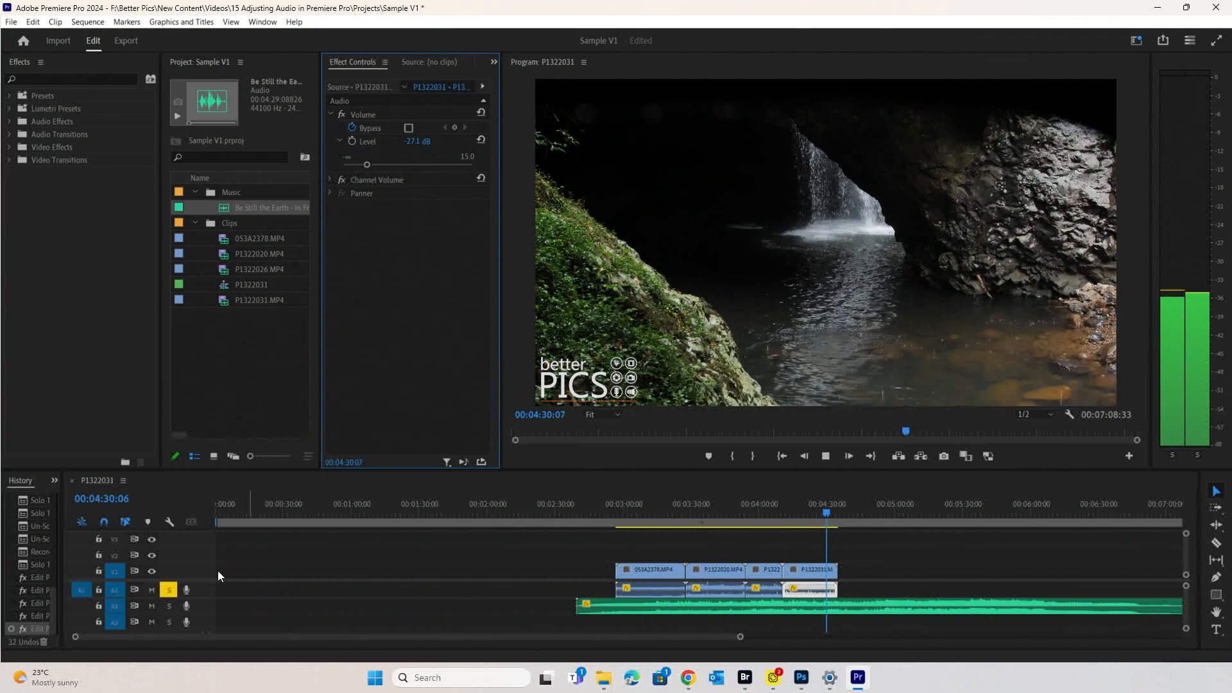
- Unsolo A1 and play the beach and stream clips against the music
key(space)
click(169, 590)
click(645, 508)
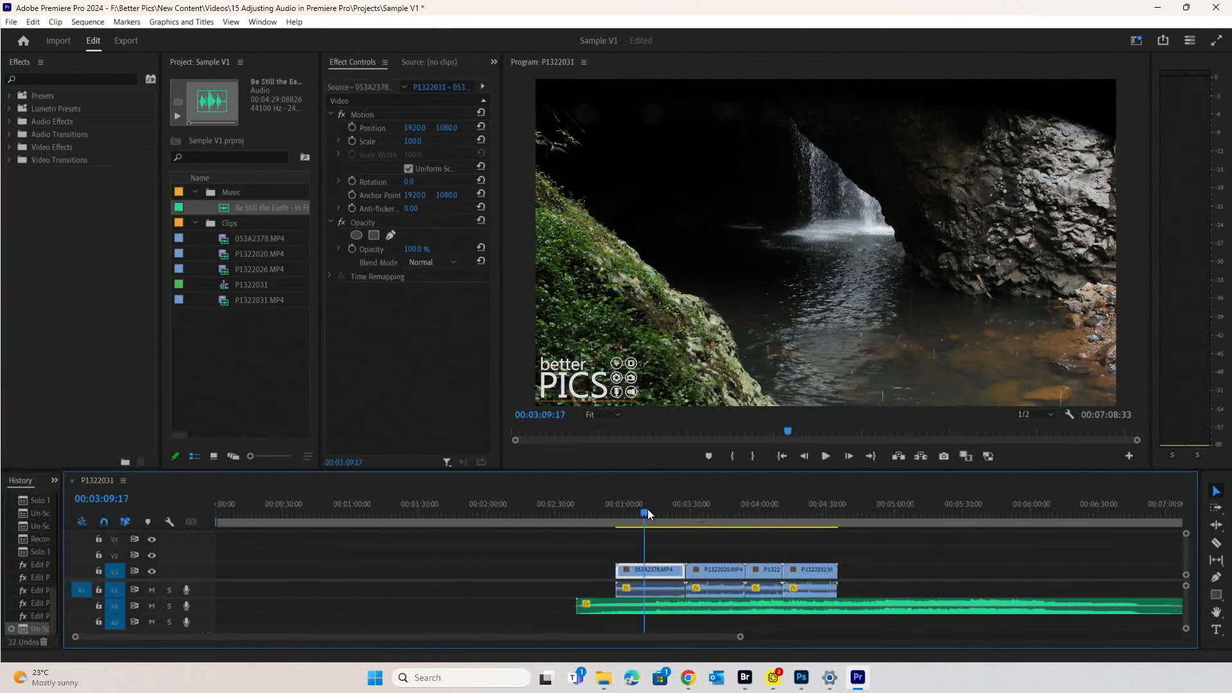
key(space)
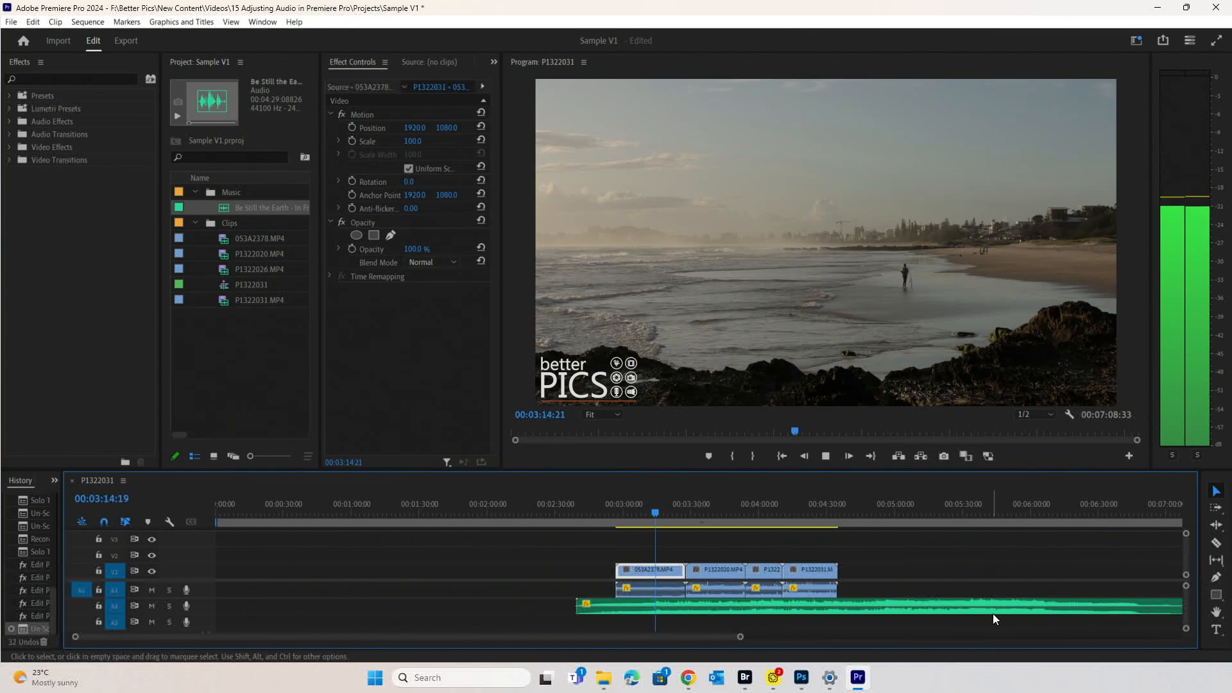
click(704, 510)
key(space)
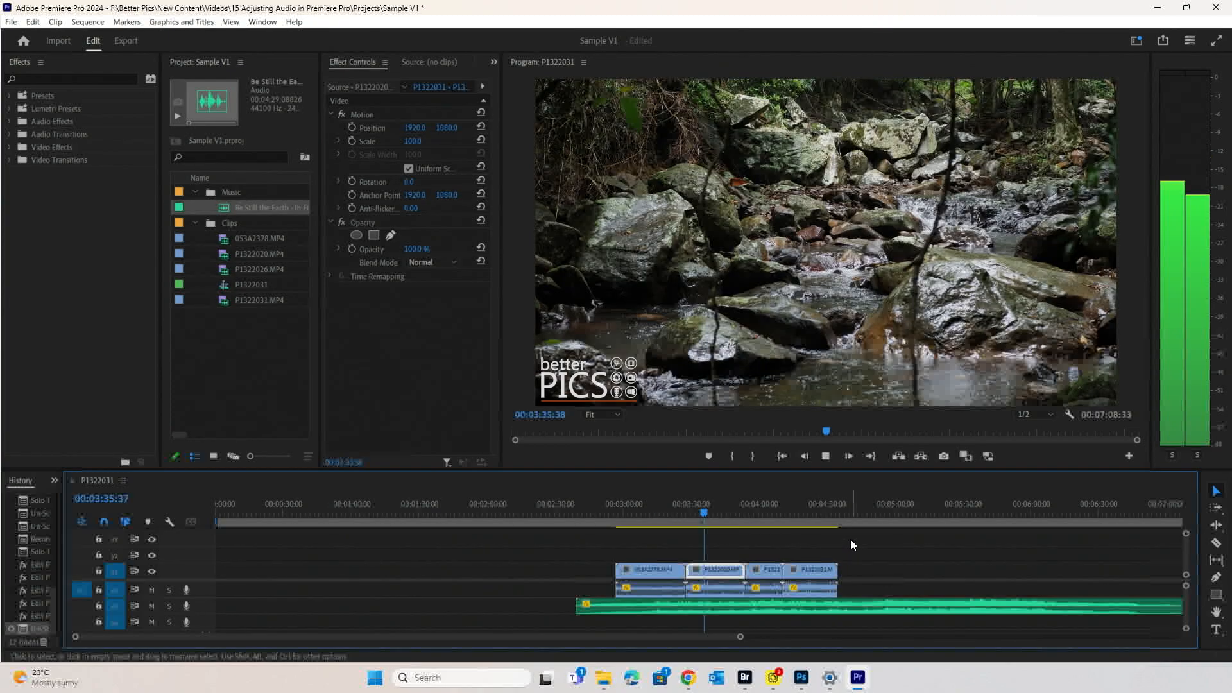
- Play the forest path and waterfall clips with the music, then replay from the forest path
click(757, 512)
key(space)
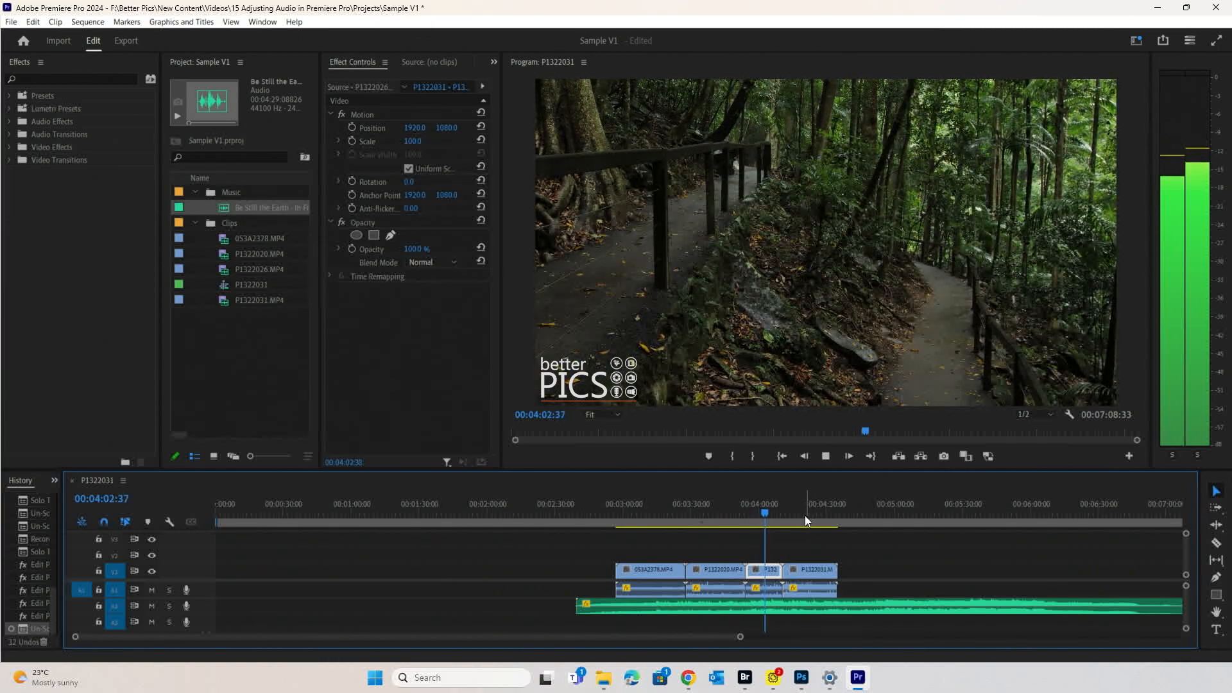
click(802, 513)
key(space)
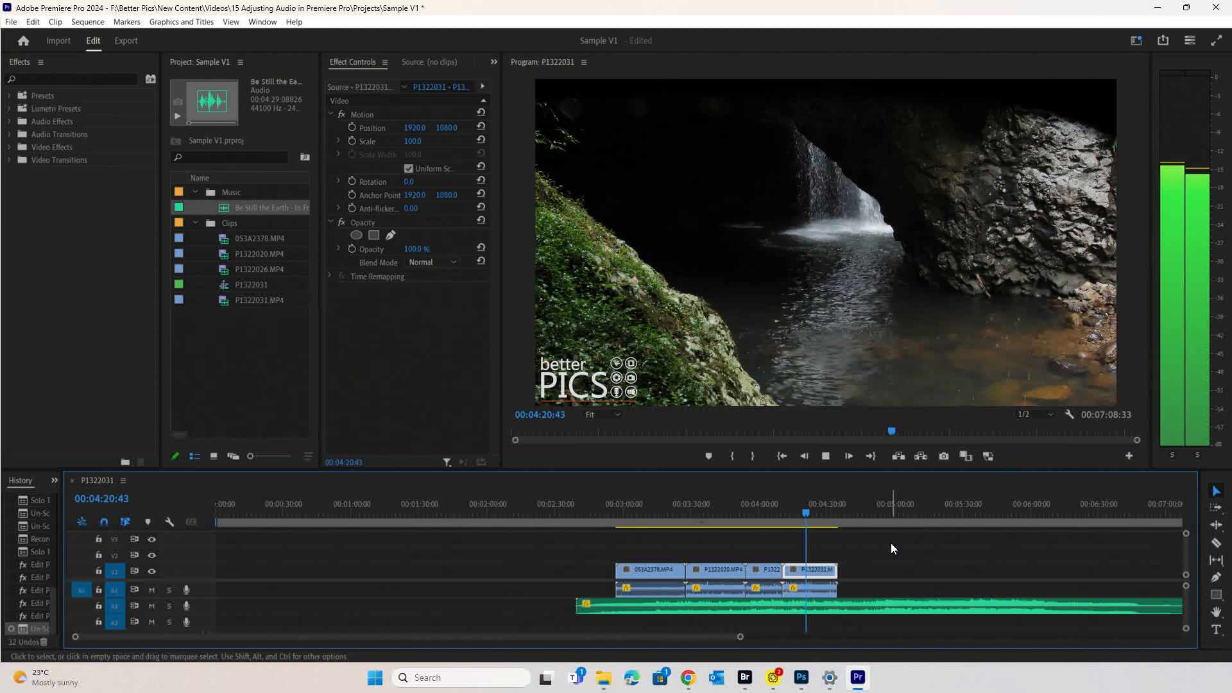
key(space)
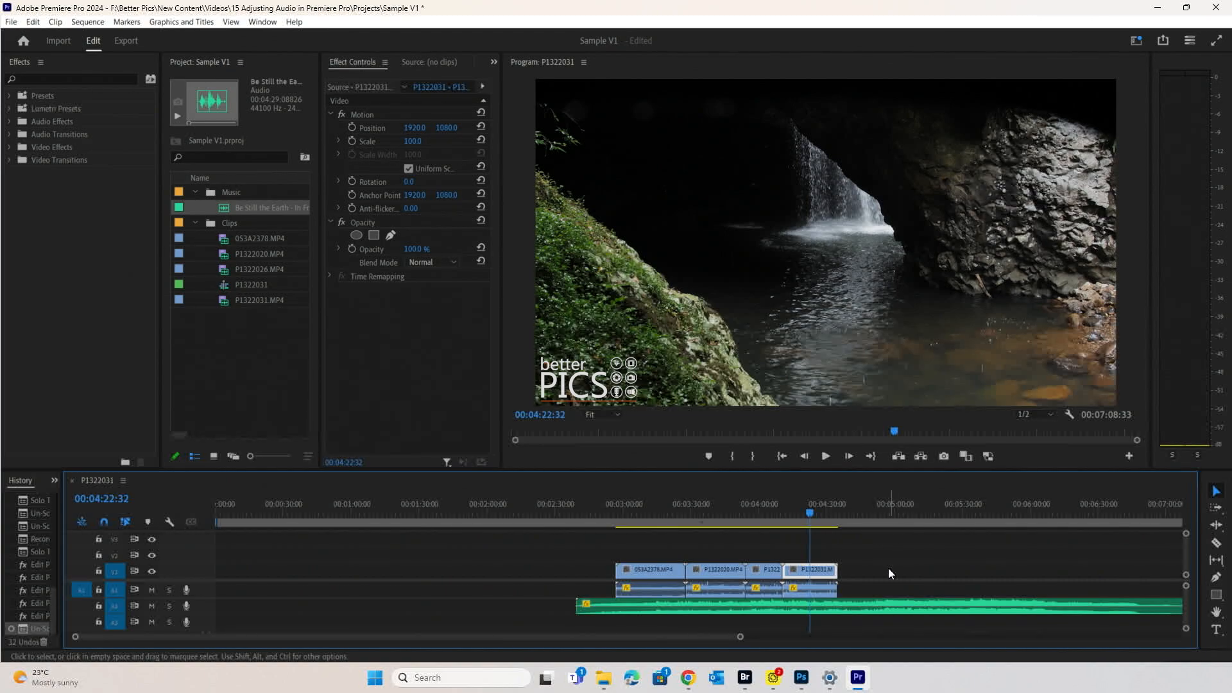
click(762, 498)
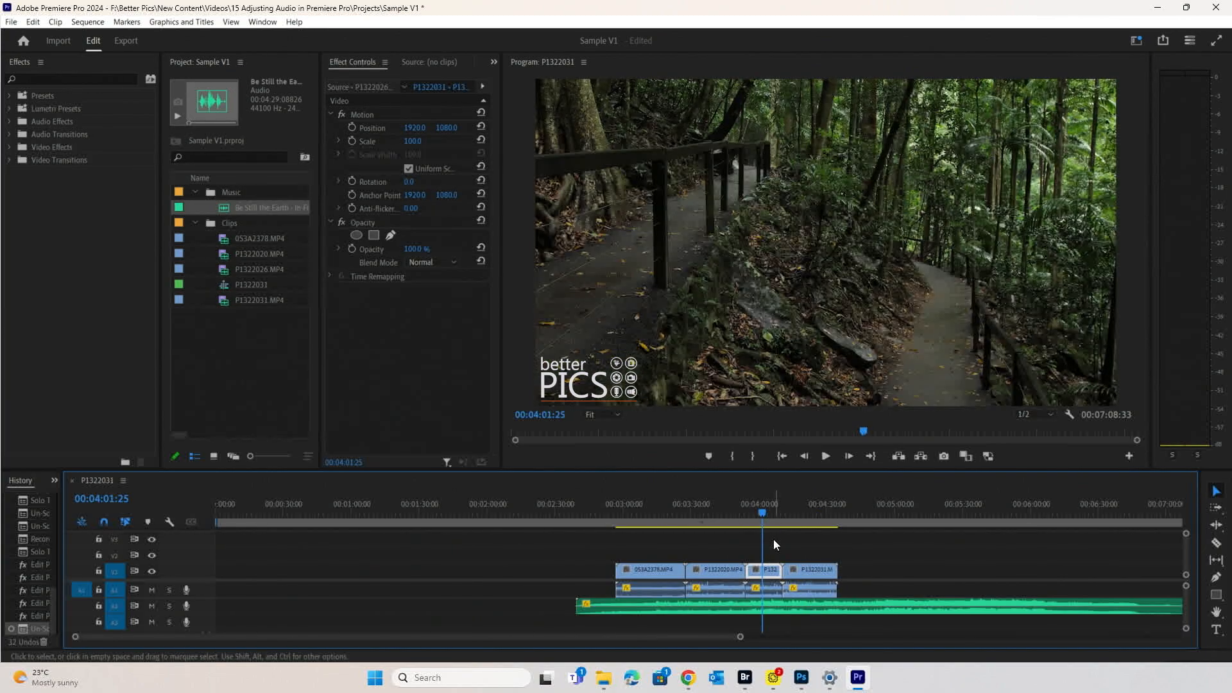
key(space)
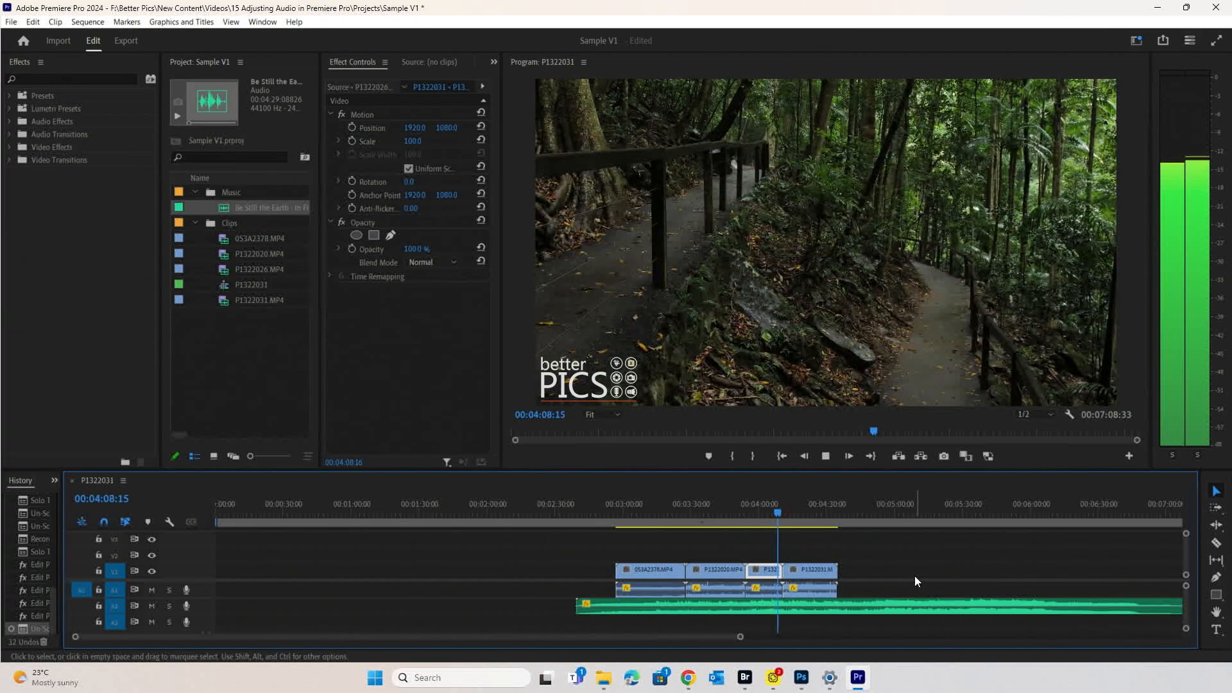
key(space)
click(650, 588)
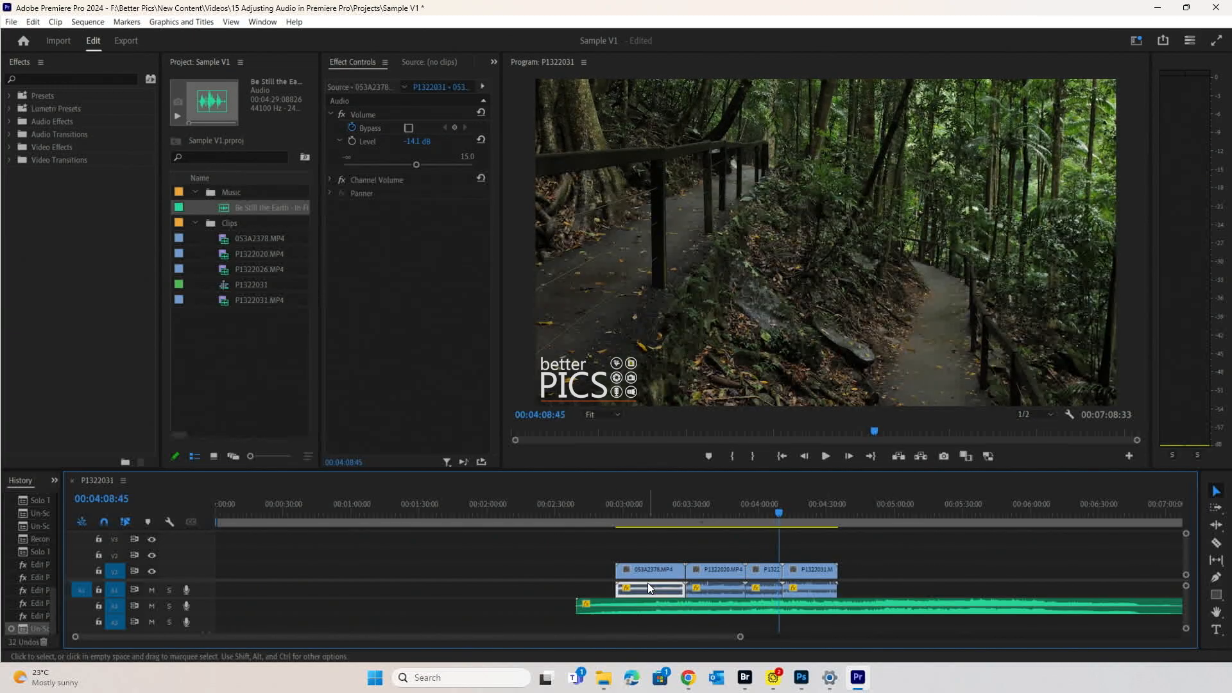
click(723, 590)
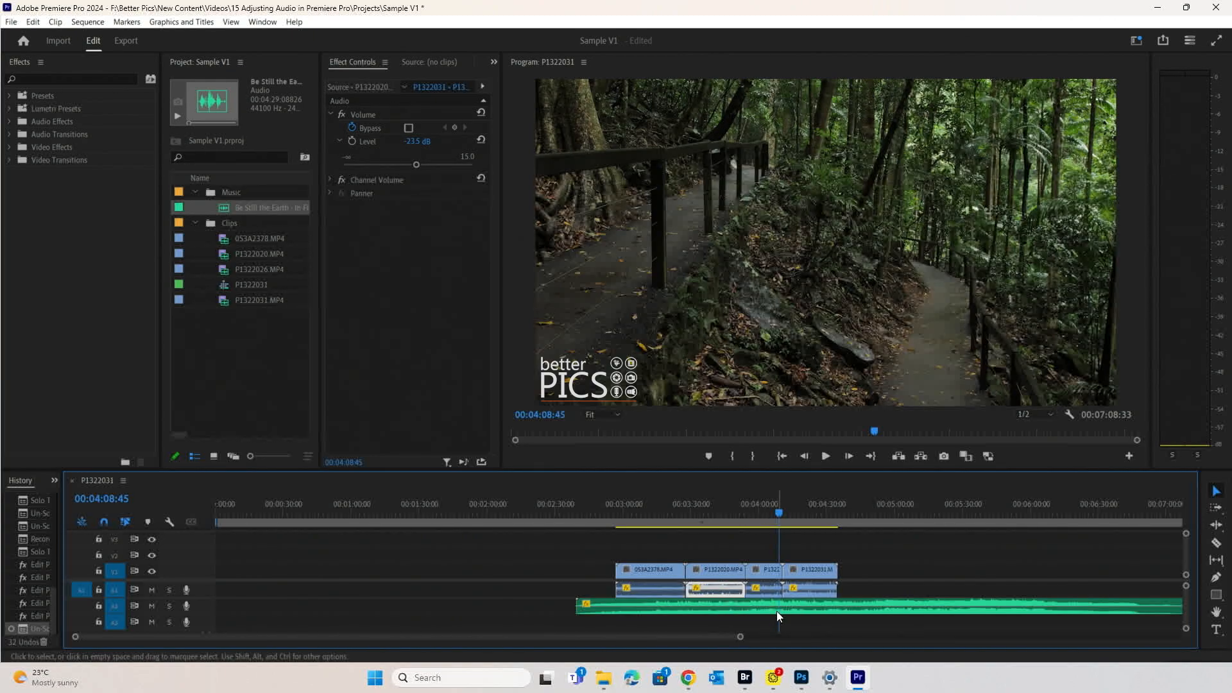
click(773, 591)
click(807, 591)
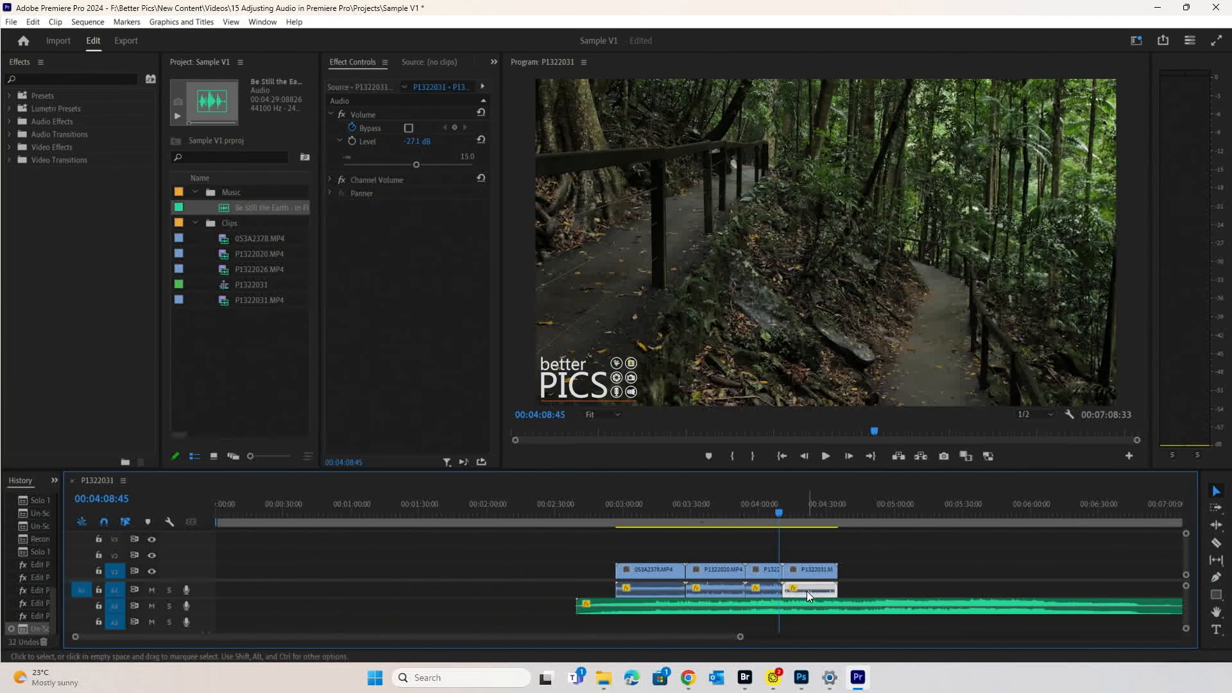
click(806, 609)
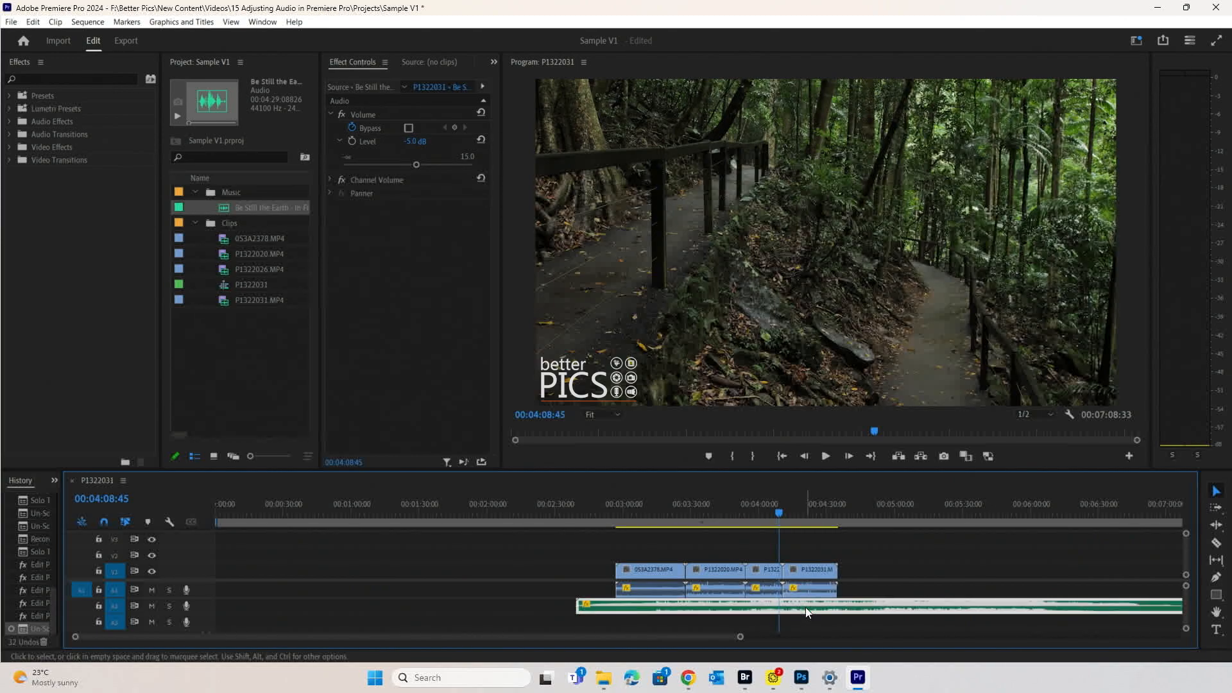
click(899, 571)
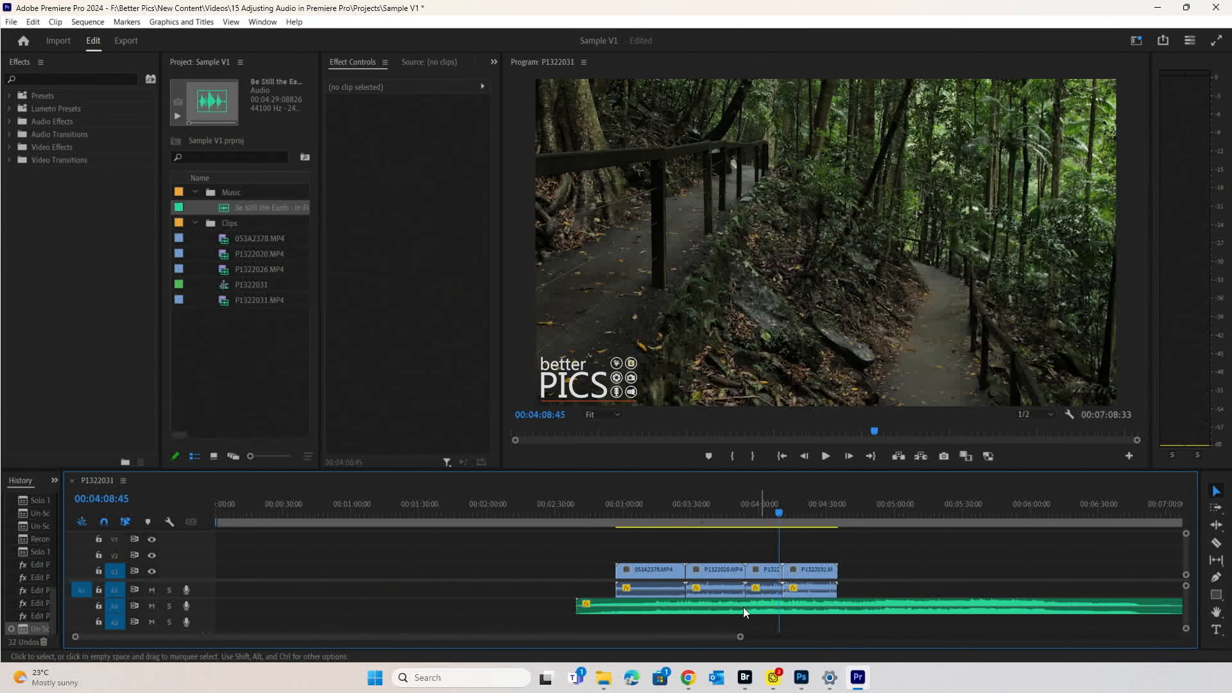
- Play the full mix from 00:03:15 in the beach clip from the Program monitor, then stop
click(657, 502)
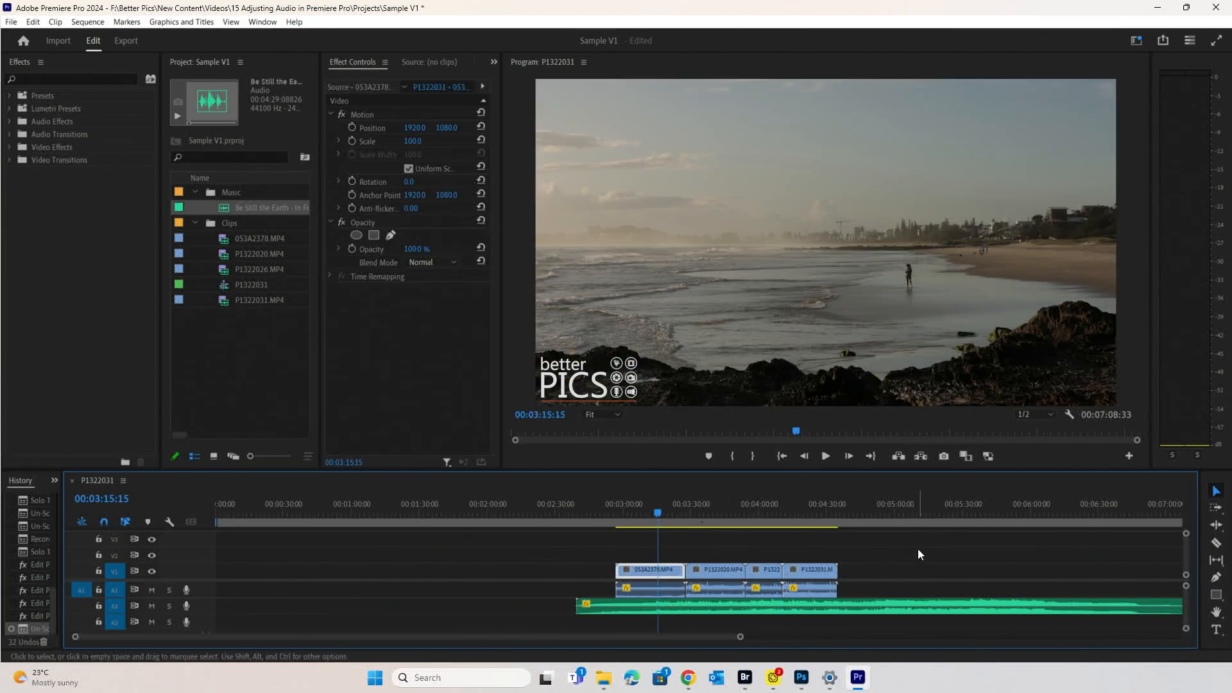
click(824, 457)
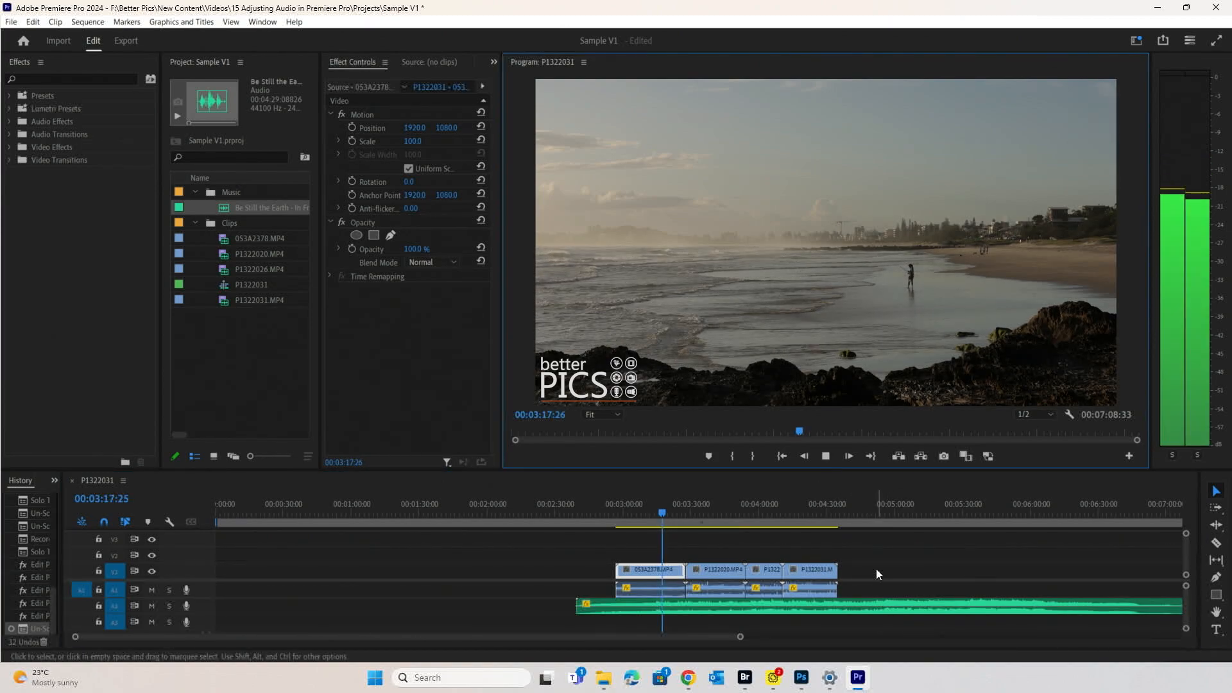
click(826, 456)
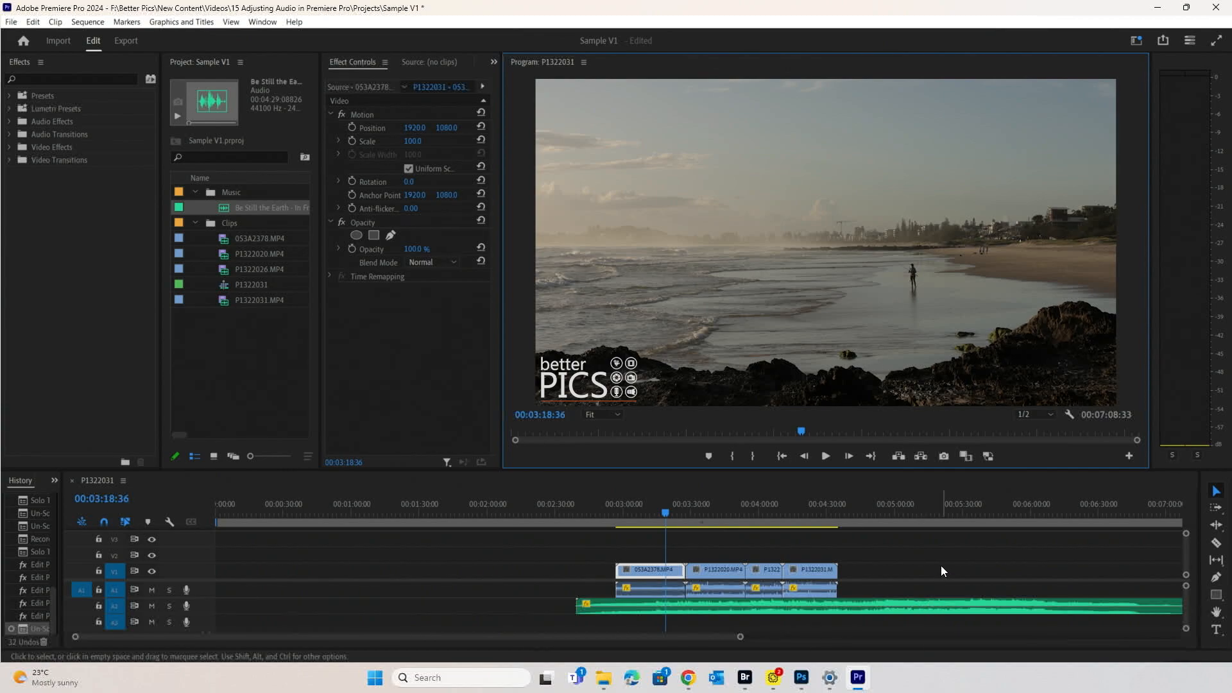